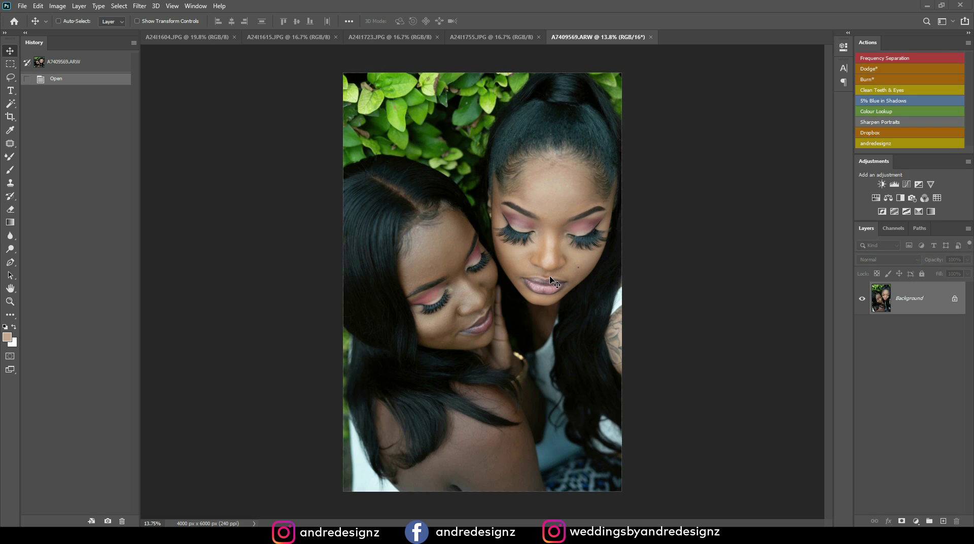
Crop the photo at a 4 : 5 (8 : 10) ratio tightly around the two women's faces
scroll(551, 279, "up", 3)
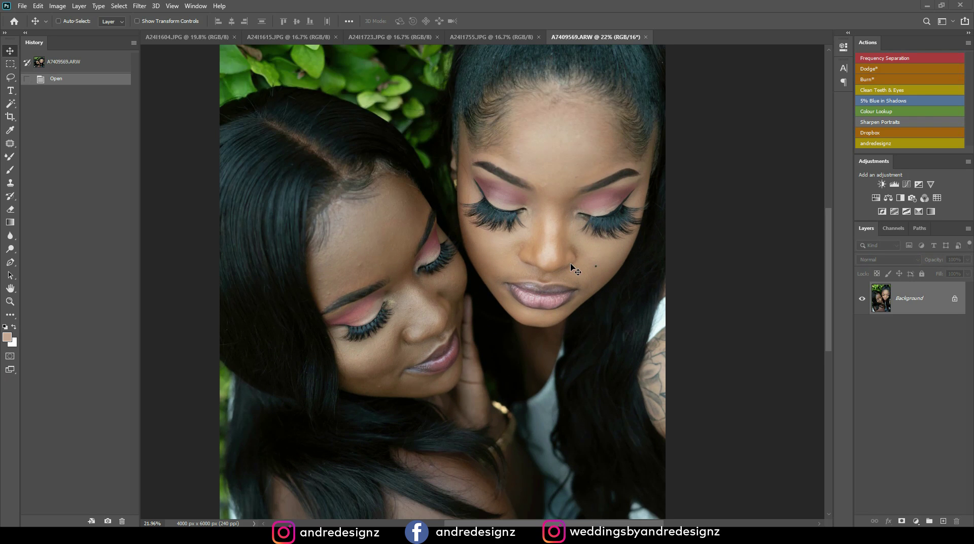
scroll(577, 264, "up", 2)
scroll(573, 267, "down", 3)
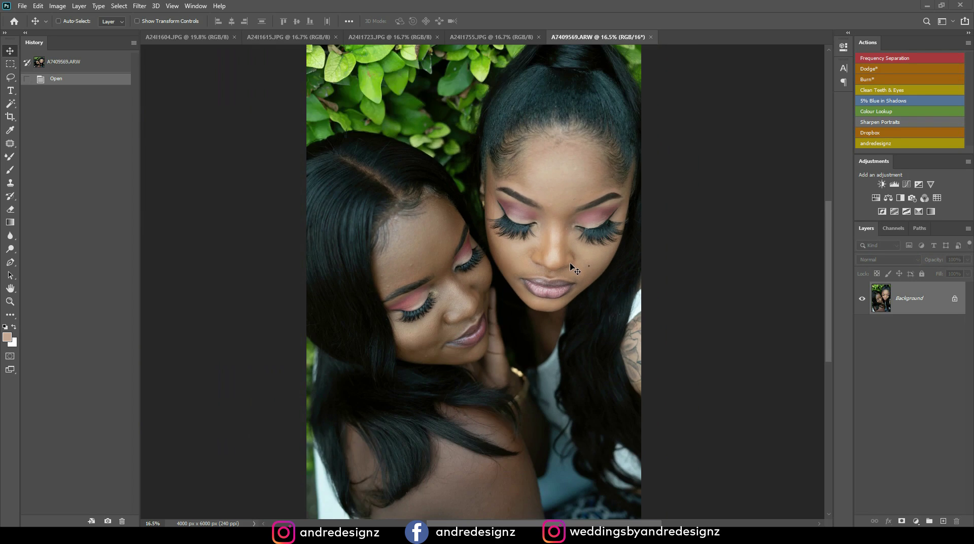
left_click(9, 118)
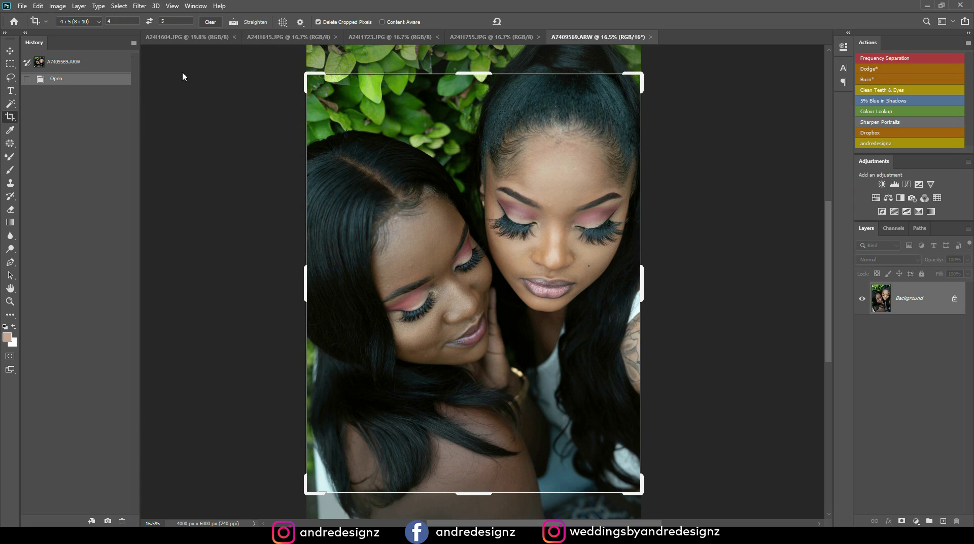
left_click(90, 22)
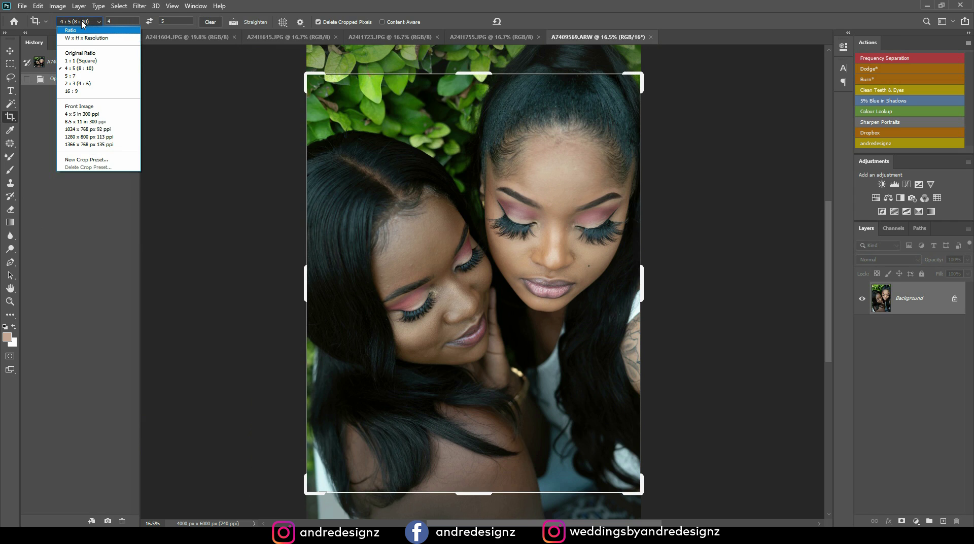
left_click(99, 68)
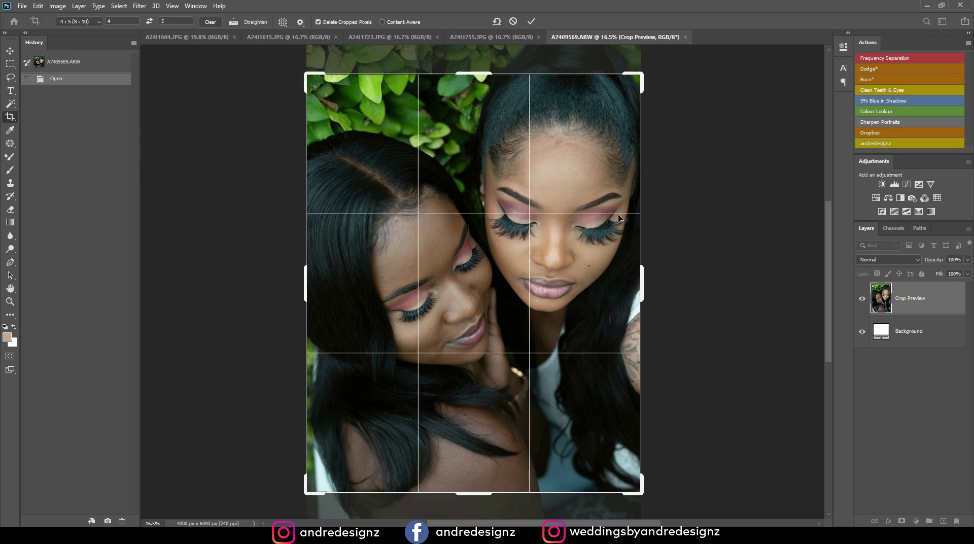
left_click_drag(479, 492, 475, 456)
left_click_drag(465, 114, 469, 153)
left_click_drag(539, 270, 526, 264)
left_click_drag(605, 280, 614, 279)
left_click_drag(577, 305, 578, 312)
key("Return")
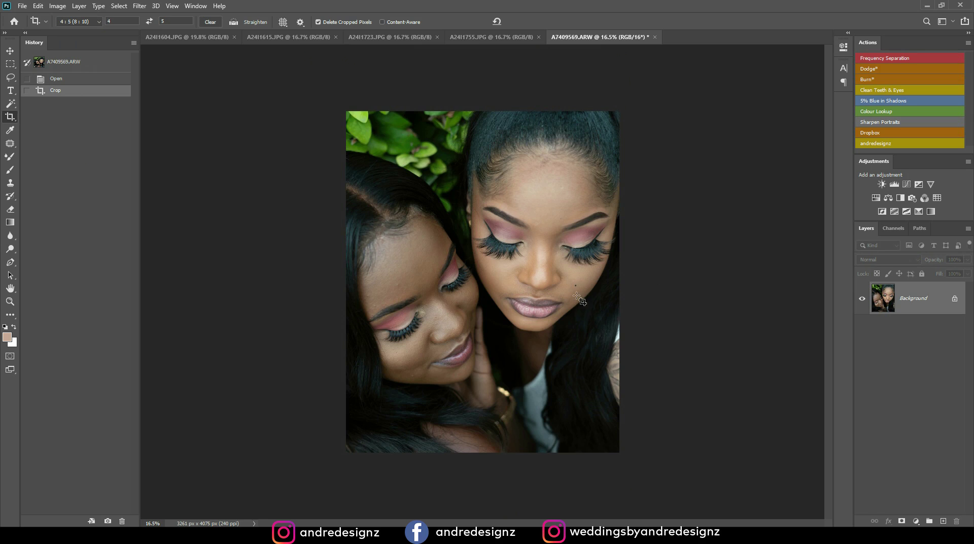
Duplicate the Background layer as a separate retouching layer
scroll(530, 274, "up", 5)
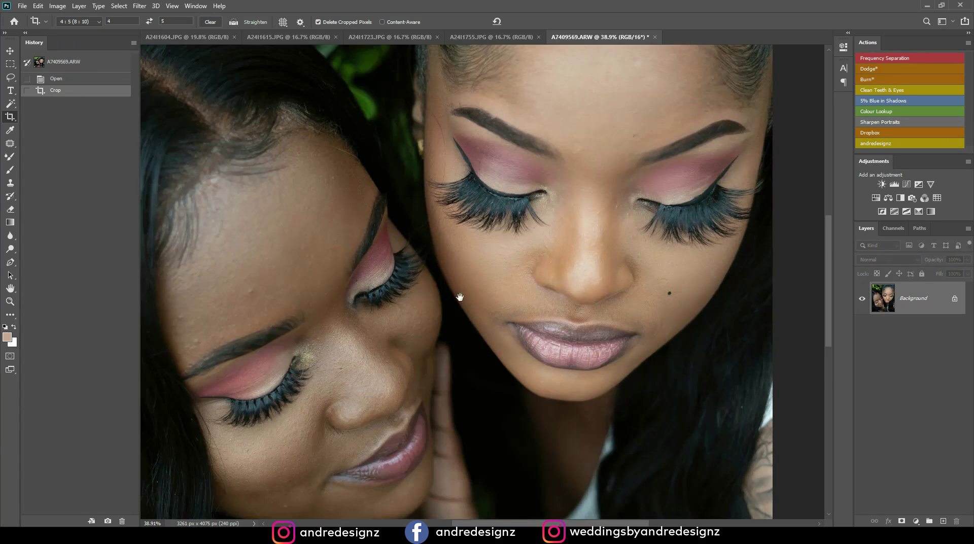
left_click_drag(456, 297, 413, 183)
left_click_drag(925, 300, 943, 521)
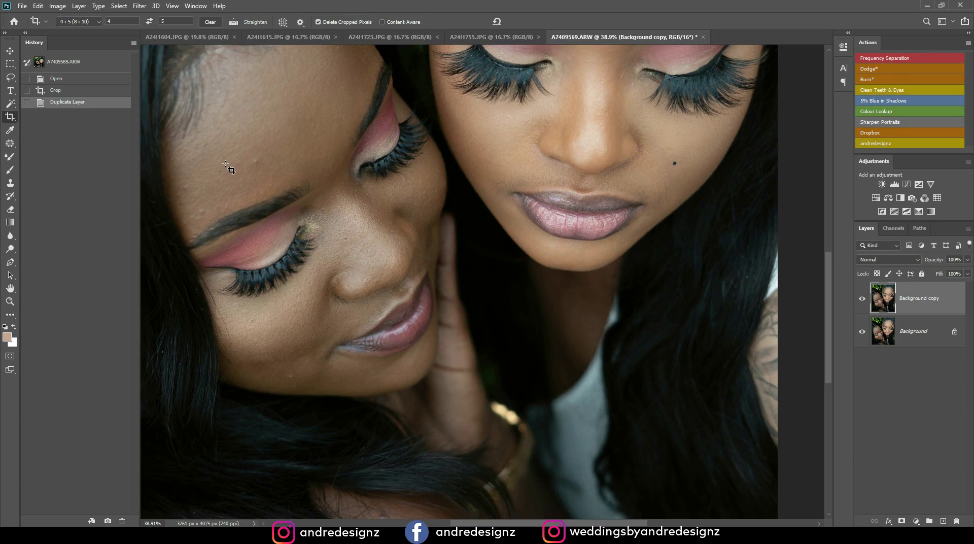
Remove the blemishes on the left woman's forehead above her lower eyebrow with the Patch tool
key("j")
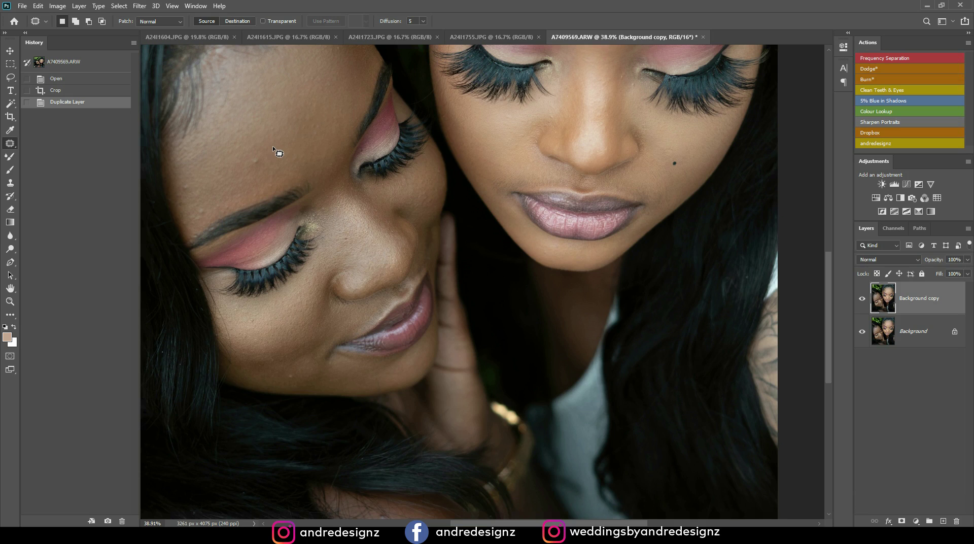
mouse_move(256, 154)
left_mouse_down()
mouse_move(278, 162)
mouse_move(278, 173)
mouse_move(251, 173)
left_mouse_up()
key("ctrl+d")
key("ctrl+d")
mouse_move(181, 177)
left_mouse_down()
mouse_move(199, 188)
mouse_move(192, 178)
left_mouse_up()
mouse_move(188, 185)
left_mouse_down()
mouse_move(201, 178)
mouse_move(200, 212)
mouse_move(211, 199)
mouse_move(236, 208)
left_mouse_up()
key("ctrl+d")
left_click_drag(236, 208, 247, 203)
Patch the blemish on the left woman's jaw and a spot in the dark hair beside her face
key("ctrl+d")
mouse_move(289, 370)
left_mouse_down()
mouse_move(293, 382)
mouse_move(298, 372)
left_mouse_up()
left_click_drag(295, 375, 307, 372)
key("ctrl+d")
left_click_drag(159, 350, 168, 366)
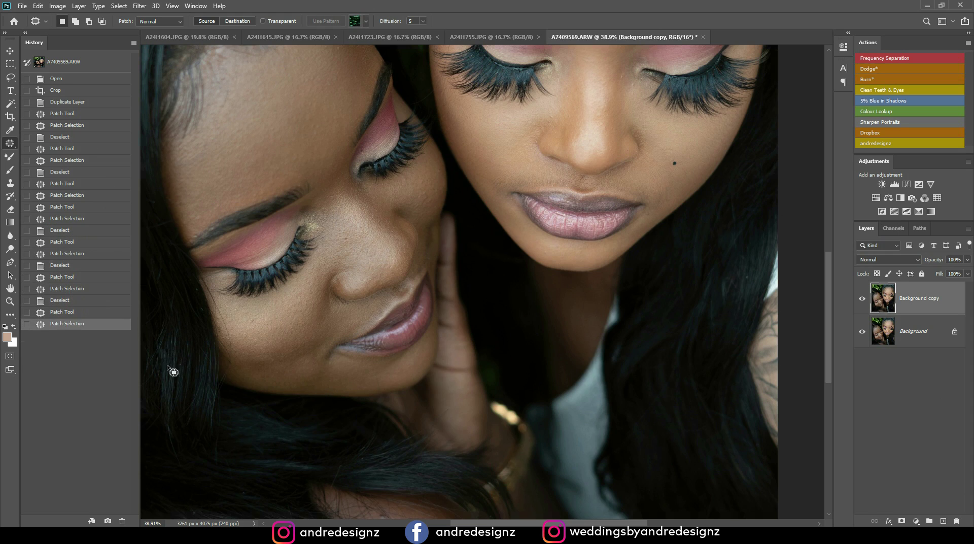
key("ctrl+d")
Patch the blemishes on the left woman's outer cheek just below her lower eyelashes
mouse_move(225, 321)
left_mouse_down()
mouse_move(219, 328)
mouse_move(232, 327)
left_mouse_up()
left_click_drag(224, 322, 235, 326)
key("ctrl+d")
mouse_move(235, 332)
left_mouse_down()
mouse_move(234, 357)
mouse_move(263, 324)
mouse_move(272, 335)
left_mouse_up()
key("ctrl+d")
Patch the small spots on the left woman's nose and the blemish between her eyebrows
key("ctrl+d")
left_click_drag(346, 237, 348, 236)
left_click_drag(348, 239, 380, 245)
key("ctrl+d")
left_click_drag(381, 246, 382, 249)
key("ctrl+d")
mouse_move(327, 124)
left_mouse_down()
mouse_move(310, 134)
mouse_move(321, 141)
left_mouse_up()
left_click_drag(320, 142, 344, 141)
Patch the marks beside the right woman's nose bridge and between her eyebrows
key("ctrl+d")
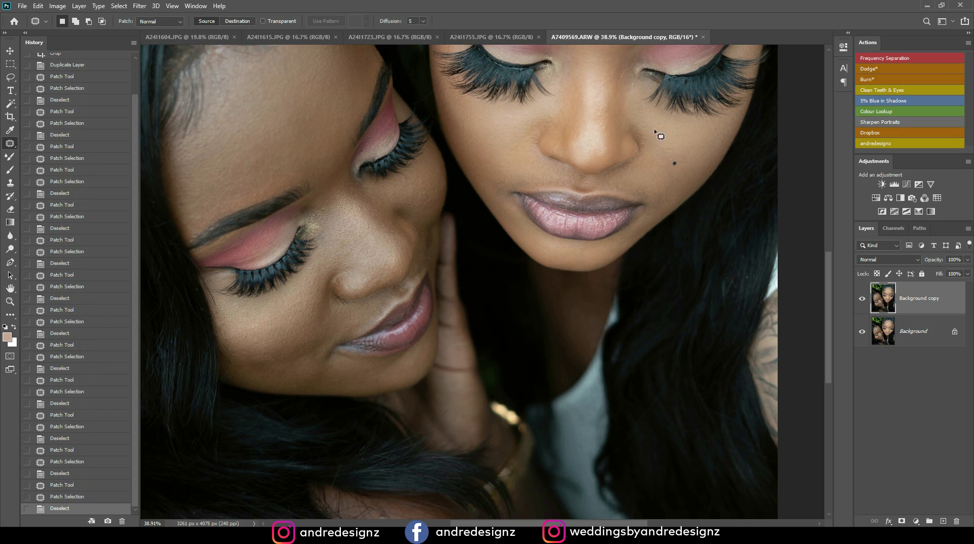
mouse_move(622, 68)
left_mouse_down()
mouse_move(630, 76)
mouse_move(622, 70)
left_mouse_up()
mouse_move(622, 74)
left_mouse_down()
mouse_move(616, 87)
mouse_move(638, 81)
mouse_move(636, 101)
mouse_move(586, 161)
mouse_move(567, 226)
left_mouse_up()
key("ctrl+d")
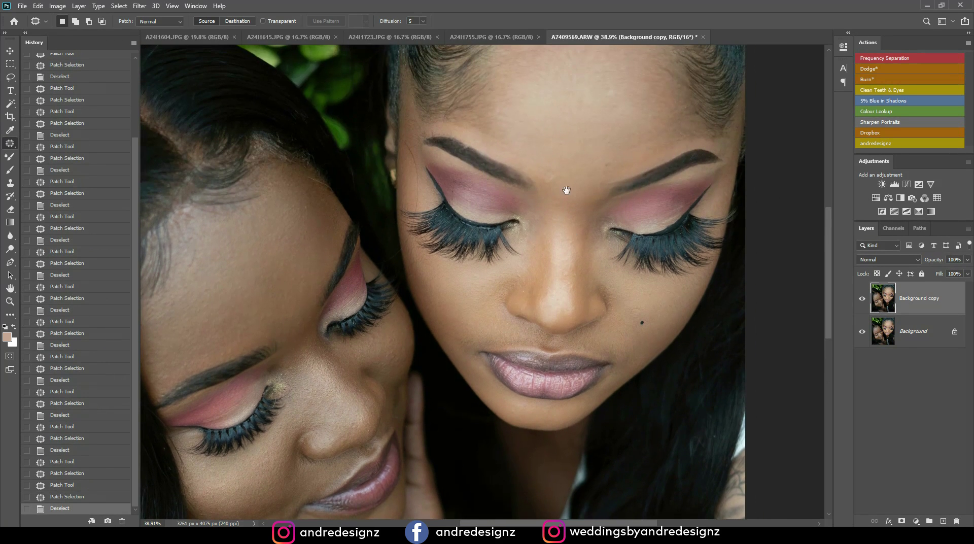
left_click_drag(568, 130, 565, 137)
left_click_drag(556, 181, 559, 210)
Patch the stray marks along the right woman's temple and outer lashes, plus a spot on the left woman's upper forehead
key("ctrl+d")
mouse_move(409, 168)
left_mouse_down()
mouse_move(420, 168)
mouse_move(412, 145)
left_mouse_up()
key("ctrl+d")
mouse_move(411, 181)
left_mouse_down()
mouse_move(414, 206)
mouse_move(421, 195)
mouse_move(410, 213)
mouse_move(418, 214)
mouse_move(413, 192)
left_mouse_up()
key("ctrl+d")
key("ctrl+d")
mouse_move(404, 245)
left_mouse_down()
mouse_move(398, 252)
mouse_move(420, 269)
left_mouse_up()
key("ctrl+d")
mouse_move(307, 203)
left_mouse_down()
mouse_move(307, 220)
mouse_move(314, 211)
mouse_move(304, 202)
mouse_move(322, 186)
left_mouse_up()
key("ctrl+d")
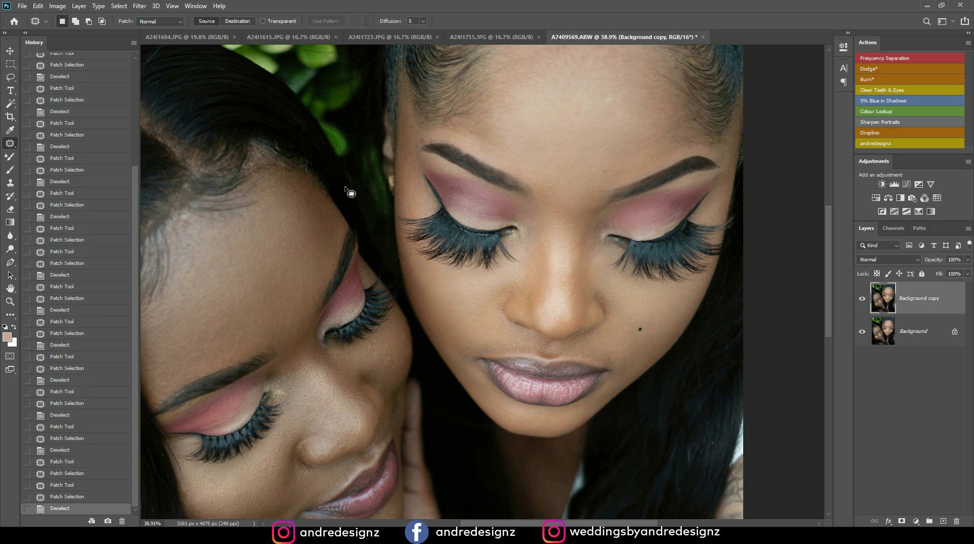
left_click_drag(607, 143, 503, 49)
left_click_drag(497, 108, 601, 121)
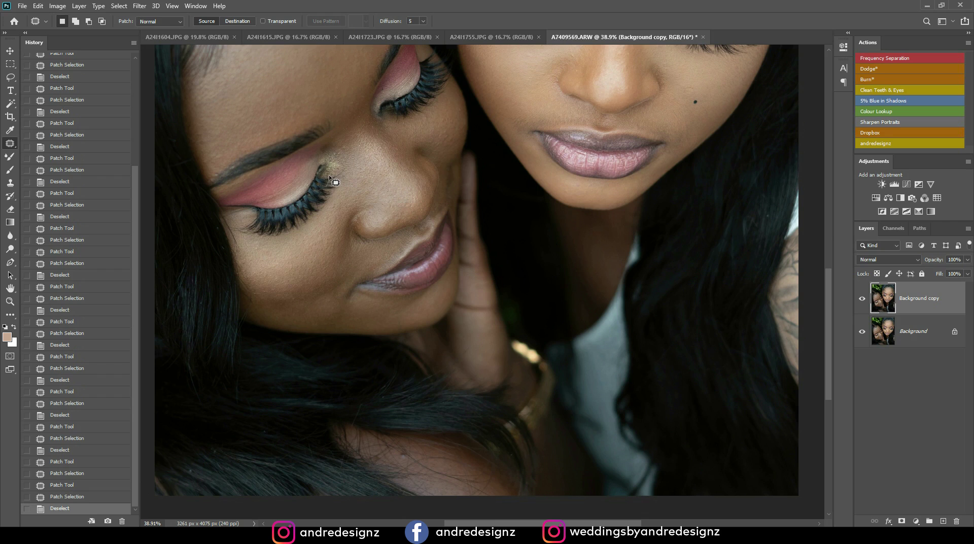
mouse_move(329, 176)
left_mouse_down()
mouse_move(323, 190)
mouse_move(329, 176)
left_mouse_up()
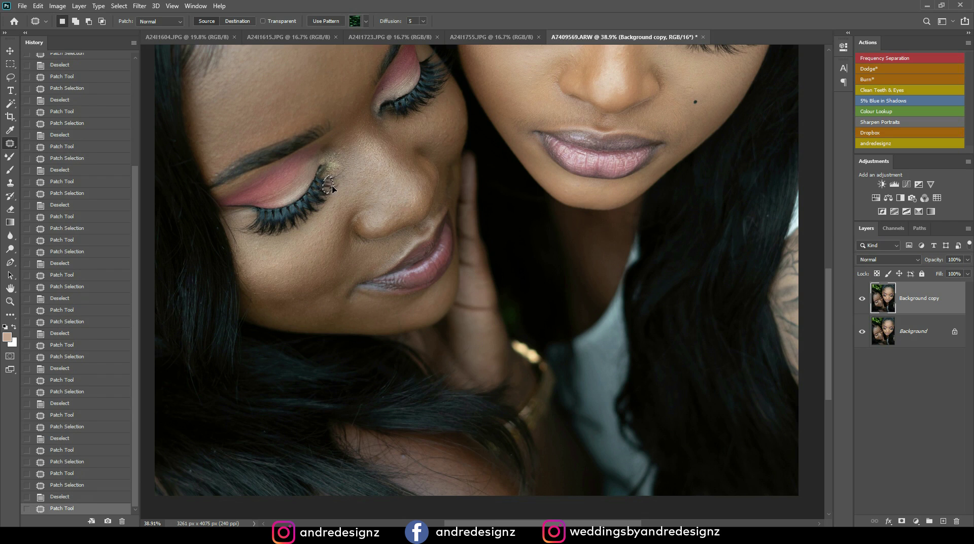
key("ctrl+d")
key("ctrl+z")
key("ctrl+z")
key("ctrl+d")
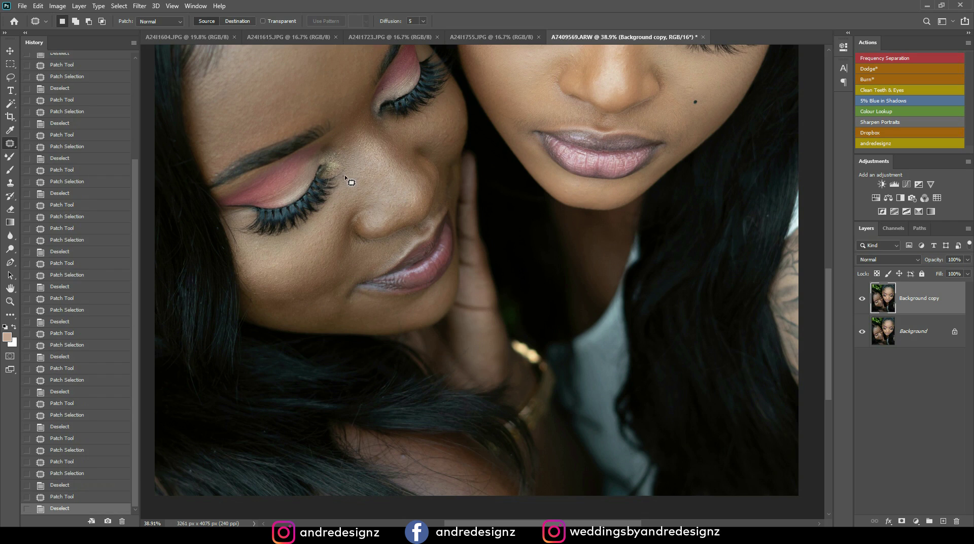
Patch the stray lash marks beside the gold glitter at the inner corner of the left woman's lower eye
scroll(351, 182, "up", 5)
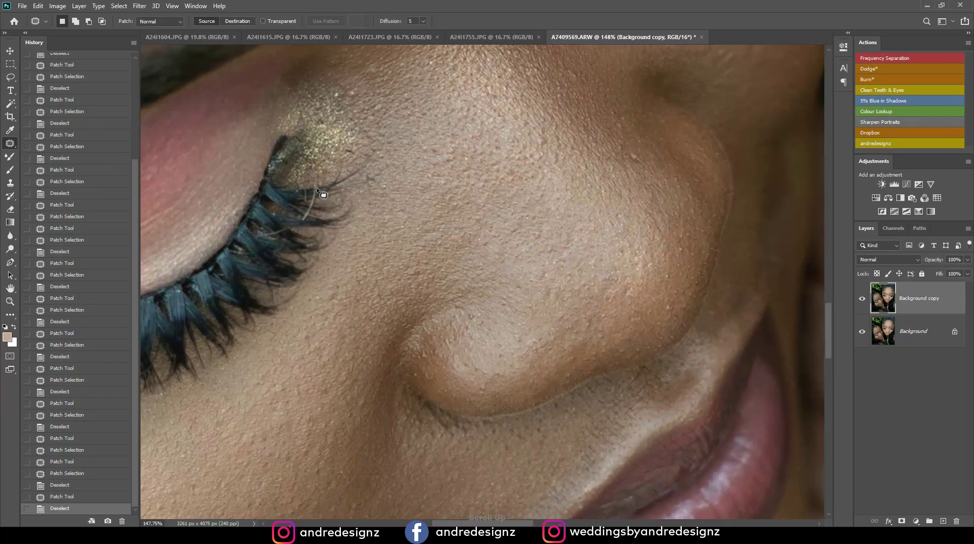
mouse_move(317, 188)
left_mouse_down()
mouse_move(323, 195)
mouse_move(318, 189)
left_mouse_up()
mouse_move(317, 192)
left_mouse_down()
mouse_move(327, 189)
mouse_move(325, 203)
mouse_move(307, 213)
mouse_move(318, 223)
left_mouse_up()
key("ctrl+d")
key("ctrl+d")
key("ctrl+d")
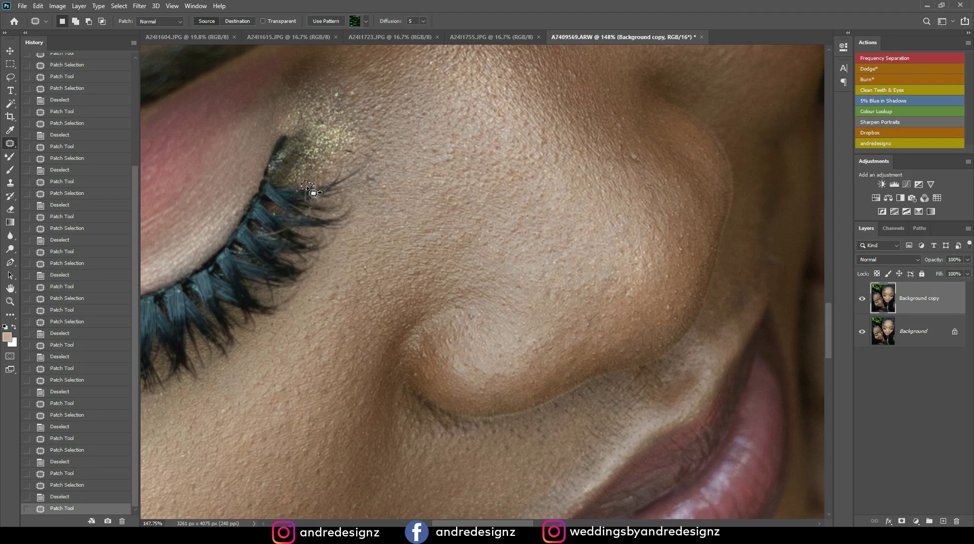
mouse_move(358, 147)
left_mouse_down()
mouse_move(375, 115)
mouse_move(357, 97)
mouse_move(353, 106)
mouse_move(385, 104)
left_mouse_up()
key("ctrl+d")
Patch out the light specks along the lash line of the right woman's eye nearest the other woman
scroll(387, 105, "down", 10)
scroll(549, 229, "up", 8)
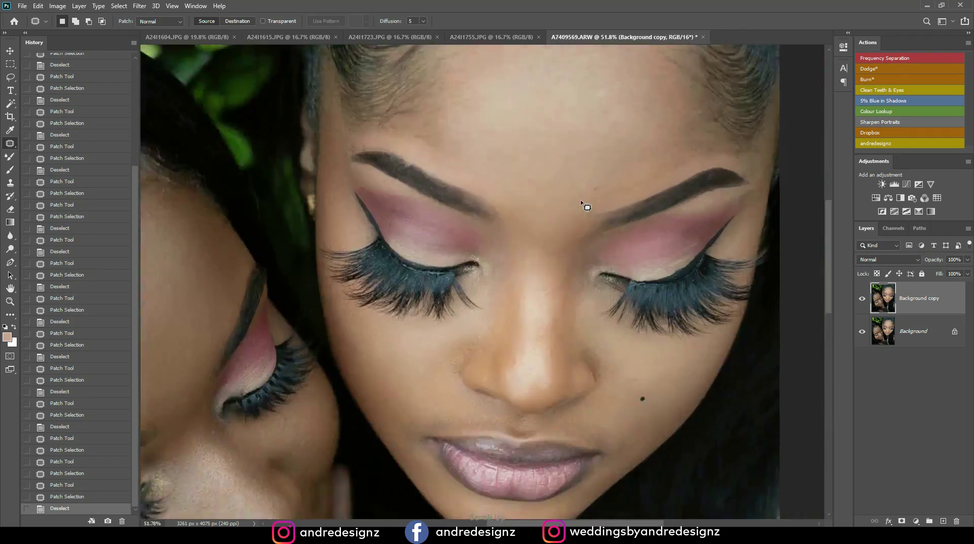
scroll(238, 292, "up", 4)
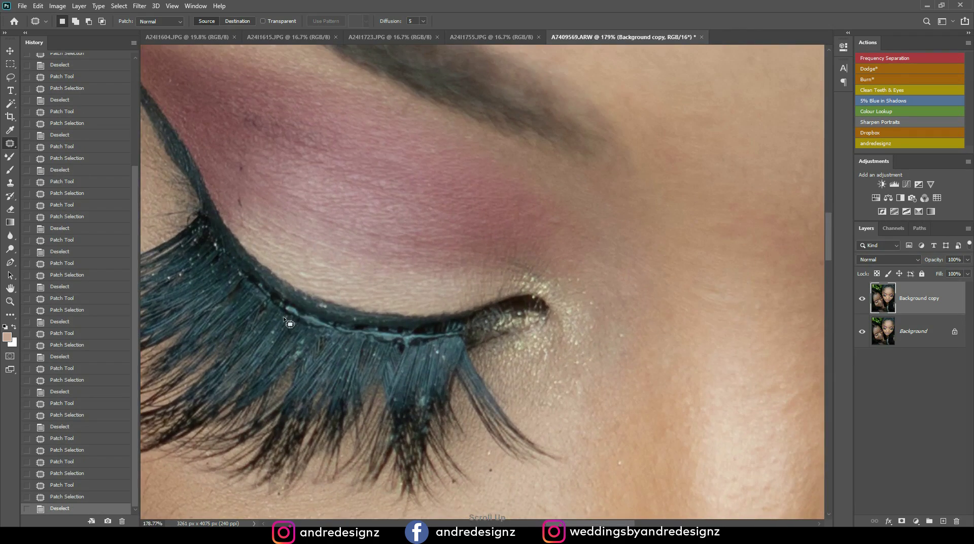
mouse_move(255, 280)
left_mouse_down()
mouse_move(329, 323)
mouse_move(358, 332)
mouse_move(454, 327)
mouse_move(452, 339)
mouse_move(391, 345)
mouse_move(325, 330)
mouse_move(279, 284)
left_mouse_up()
left_click_drag(374, 339, 399, 368)
key("ctrl+d")
mouse_move(391, 325)
left_mouse_down()
mouse_move(364, 327)
mouse_move(399, 342)
mouse_move(445, 328)
mouse_move(441, 351)
mouse_move(449, 346)
left_mouse_up()
key("ctrl+d")
key("ctrl+d")
mouse_move(446, 347)
left_mouse_down()
mouse_move(445, 361)
mouse_move(444, 335)
mouse_move(430, 392)
mouse_move(428, 383)
left_mouse_up()
key("ctrl+d")
Patch the remaining specks at the base of those lashes and the dark mark on the pink eyelid
key("ctrl+d")
left_click_drag(427, 390, 430, 363)
key("ctrl+d")
mouse_move(324, 335)
left_mouse_down()
mouse_move(317, 347)
mouse_move(324, 336)
left_mouse_up()
left_click_drag(319, 339, 342, 305)
key("ctrl+d")
left_click_drag(341, 306, 353, 309)
key("ctrl+d")
left_click_drag(257, 172, 278, 196)
key("ctrl+d")
Patch the small spots on the right woman's forehead above the inner end of her outer eyebrow
scroll(313, 178, "up", 10)
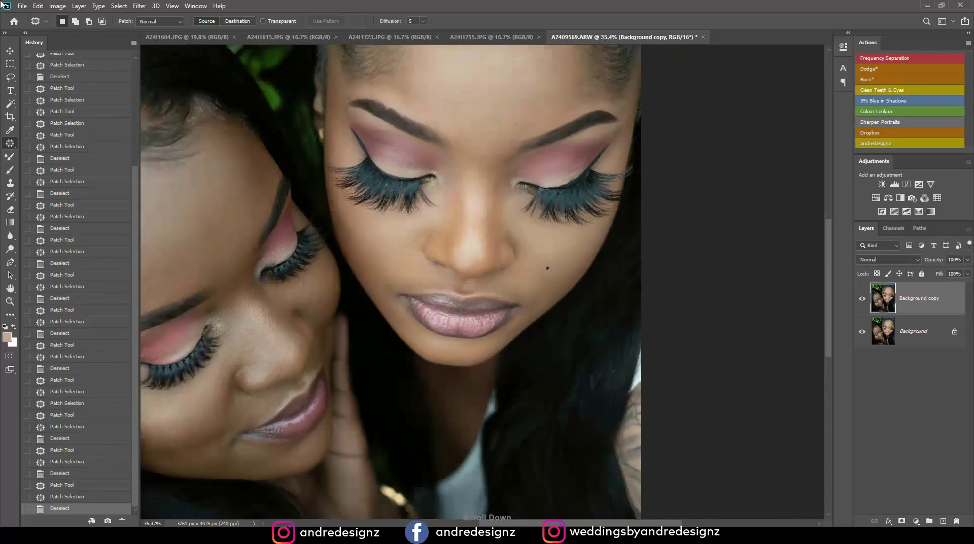
scroll(558, 194, "down", 5)
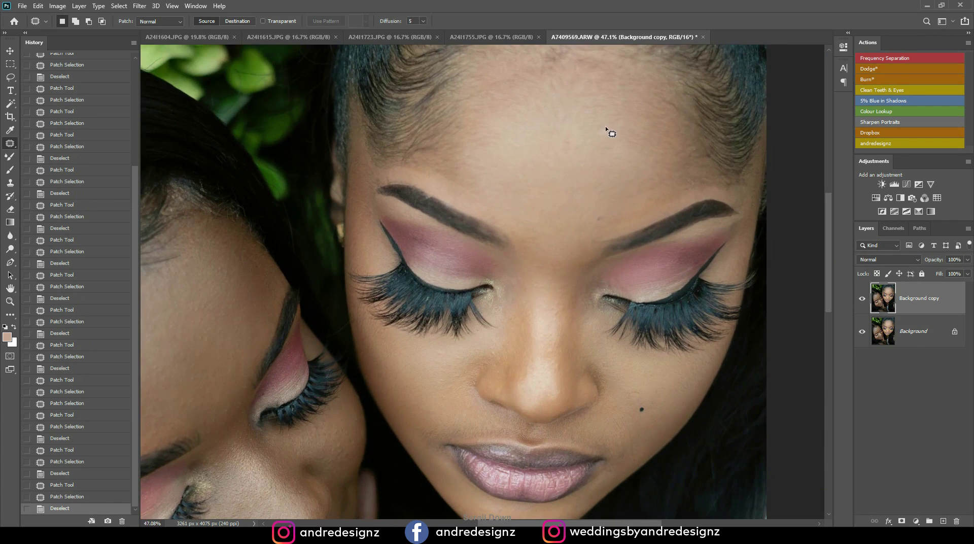
mouse_move(610, 120)
left_mouse_down()
mouse_move(622, 136)
mouse_move(612, 120)
left_mouse_up()
left_click_drag(611, 131, 616, 161)
key("ctrl+d")
mouse_move(616, 161)
left_mouse_down()
mouse_move(626, 172)
mouse_move(596, 228)
mouse_move(611, 202)
left_mouse_up()
left_click_drag(611, 202, 613, 165)
left_click(611, 158)
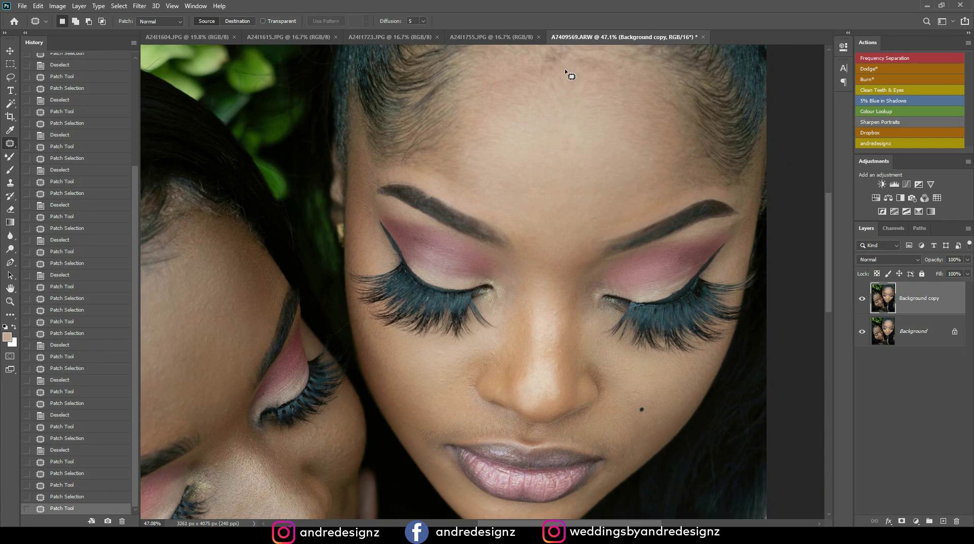
Patch the marks below the right woman's hairline and the remaining blemish on her forehead
mouse_move(575, 55)
left_mouse_down()
mouse_move(550, 89)
mouse_move(565, 57)
left_mouse_up()
left_click_drag(558, 60, 573, 105)
left_click(577, 110)
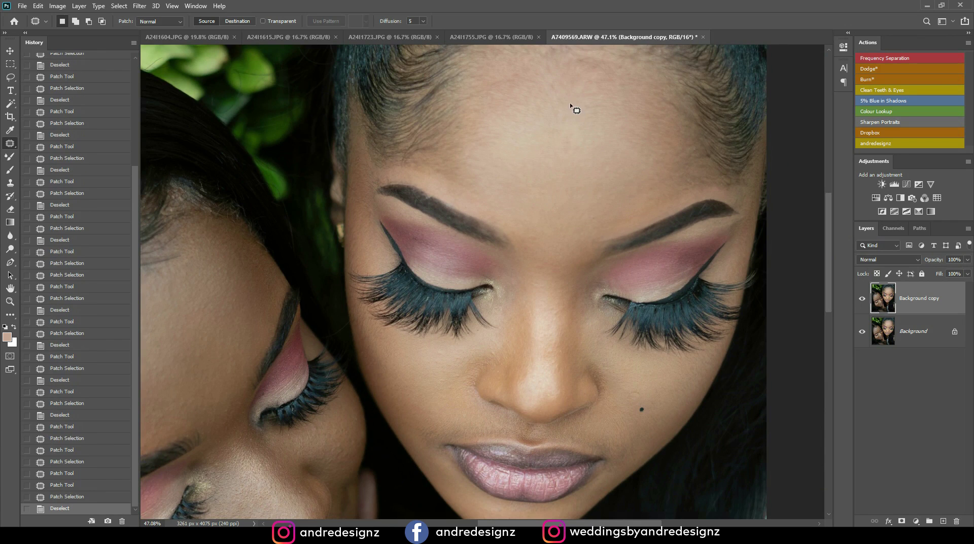
scroll(574, 134, "down", 2)
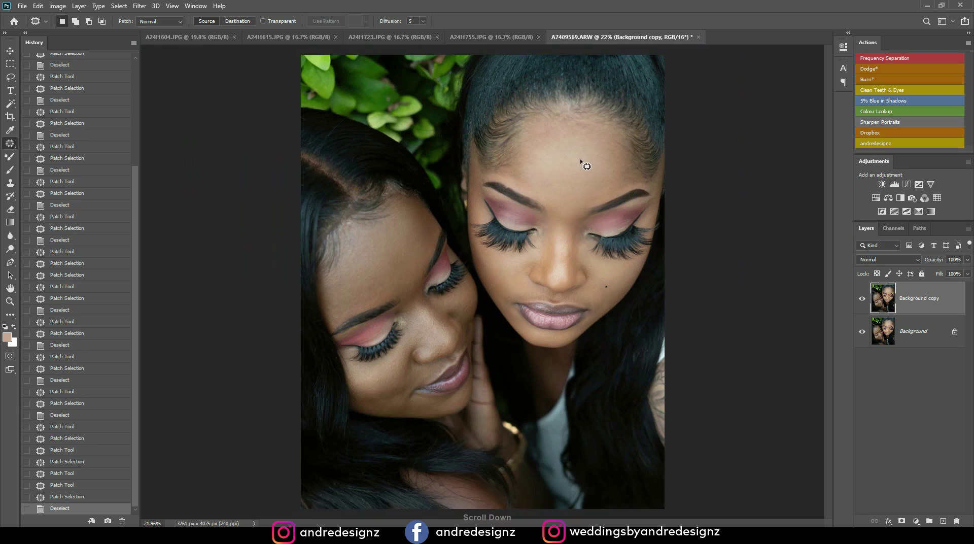
scroll(588, 162, "up", 16)
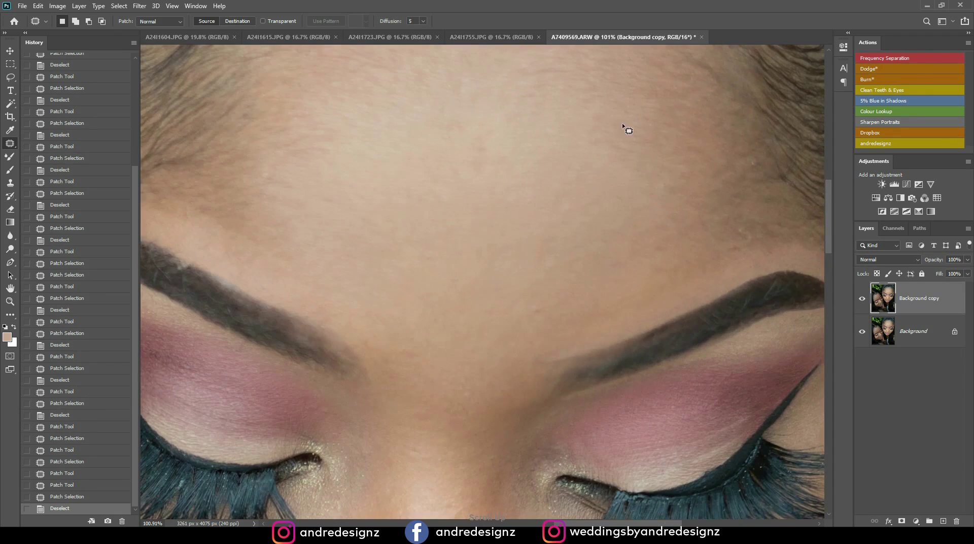
mouse_move(609, 111)
left_mouse_down()
mouse_move(582, 121)
mouse_move(617, 131)
left_mouse_up()
left_click_drag(609, 129, 624, 163)
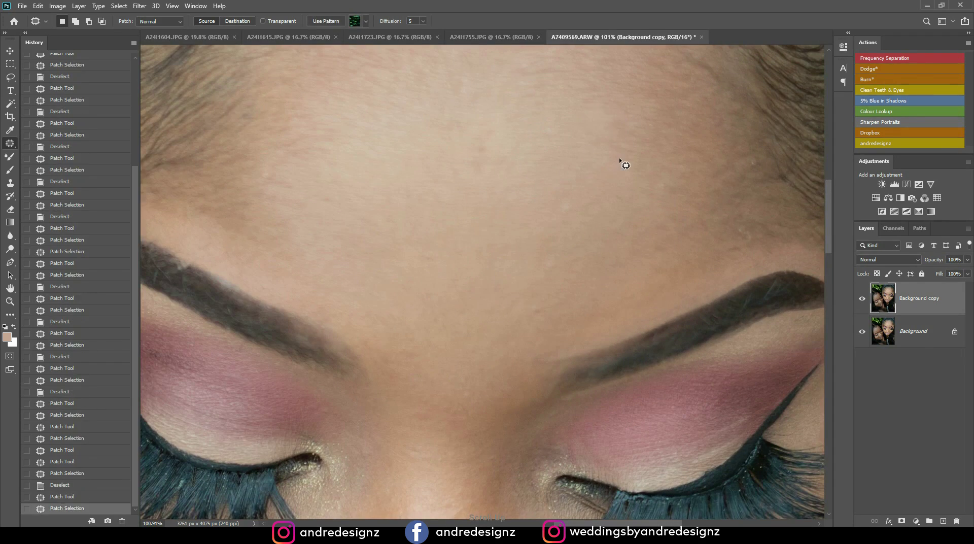
key("ctrl+d")
Patch the flaky, uneven patches along the left woman's front hairline
scroll(682, 150, "down", 7)
scroll(699, 172, "down", 5)
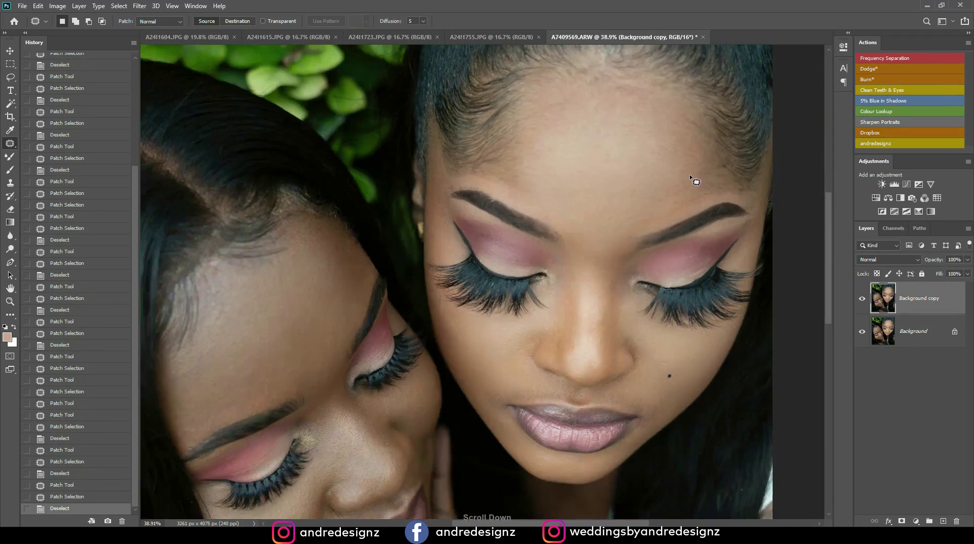
scroll(588, 155, "down", 1)
scroll(569, 126, "up", 8)
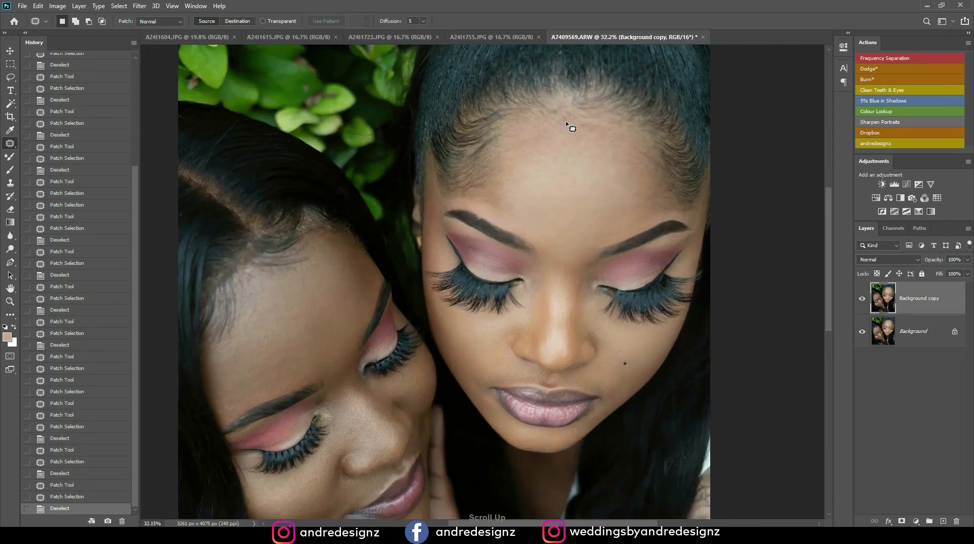
scroll(558, 154, "down", 9)
scroll(565, 160, "down", 1)
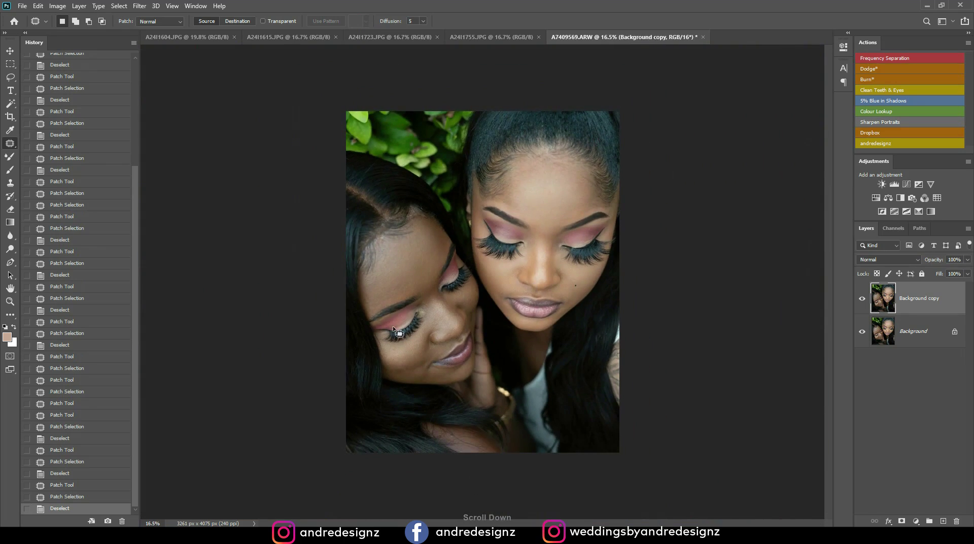
scroll(365, 245, "up", 7)
scroll(350, 201, "down", 3)
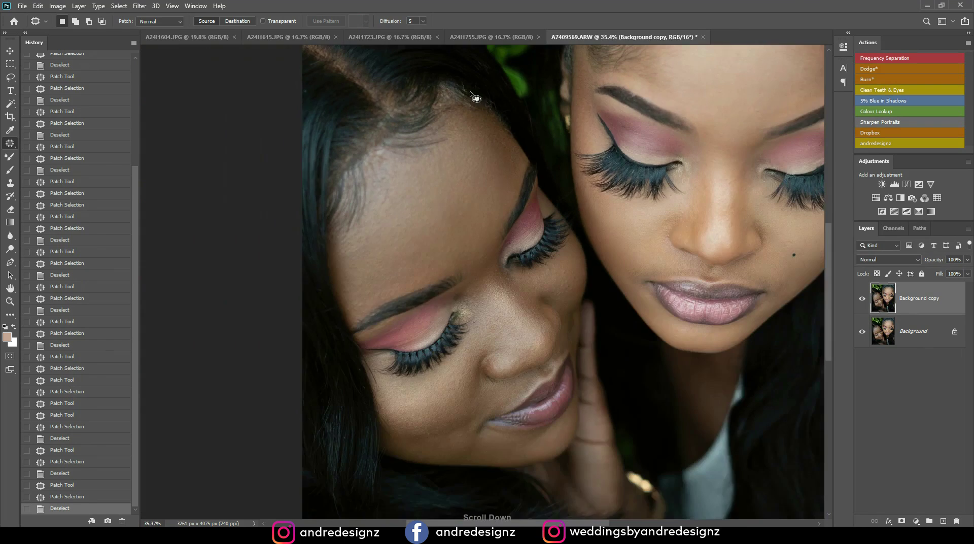
scroll(476, 98, "up", 3)
mouse_move(435, 92)
left_mouse_down()
mouse_move(443, 120)
mouse_move(480, 125)
mouse_move(495, 108)
mouse_move(467, 118)
mouse_move(515, 133)
mouse_move(465, 121)
mouse_move(507, 157)
left_mouse_up()
key("ctrl+d")
key("ctrl+d")
mouse_move(480, 120)
left_mouse_down()
mouse_move(465, 110)
mouse_move(500, 144)
left_mouse_up()
key("ctrl+d")
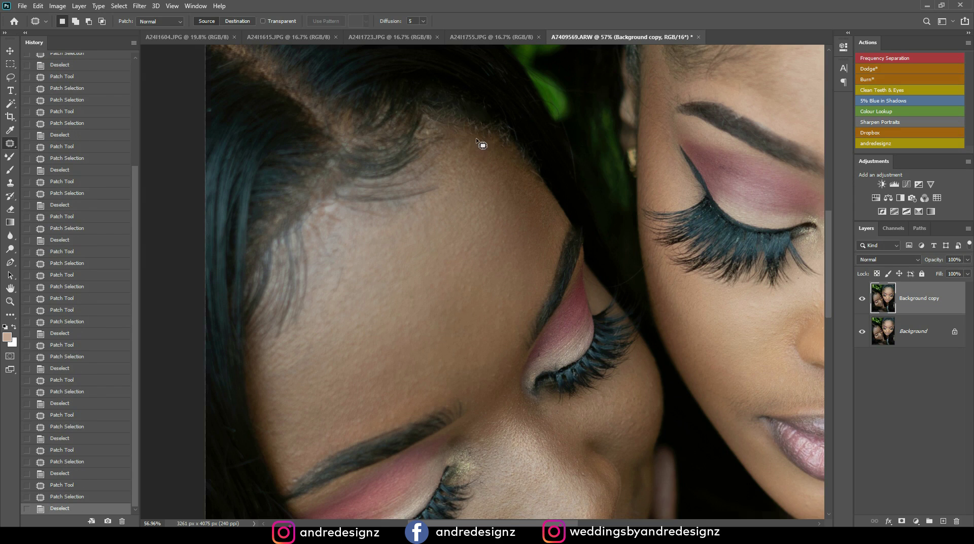
Run the Frequency Separation action, using a Gaussian Blur radius of 6.4 pixels for the Low* layer
scroll(482, 139, "down", 5)
scroll(554, 236, "up", 2)
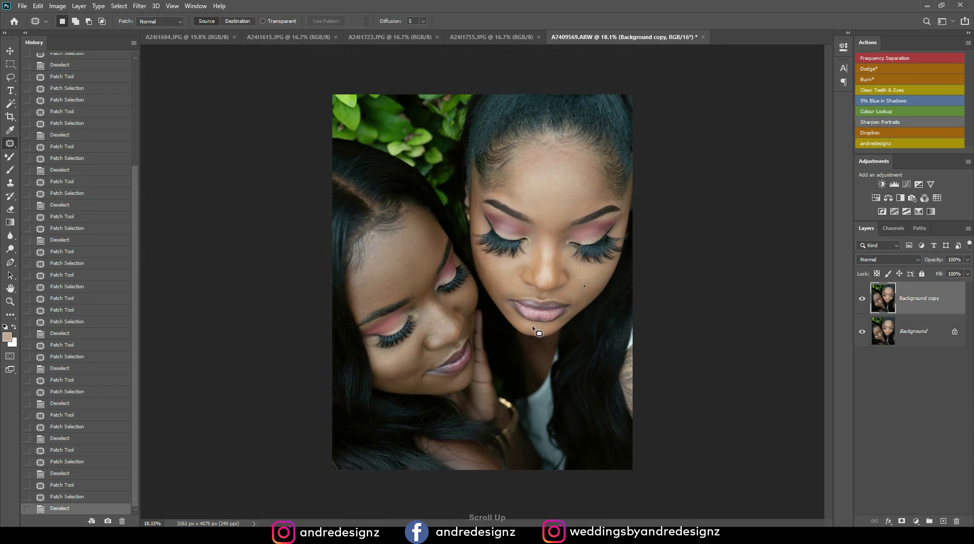
scroll(537, 329, "down", 1)
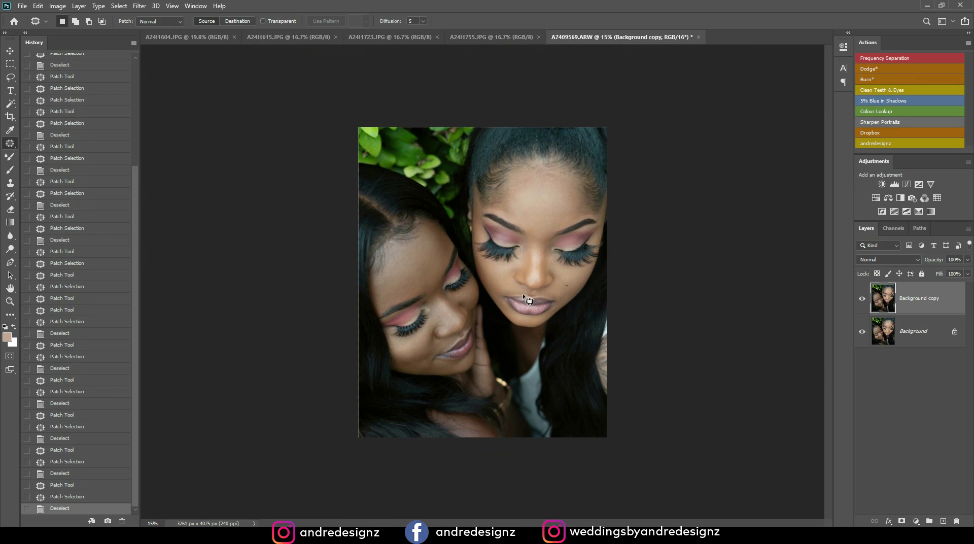
left_click(891, 60)
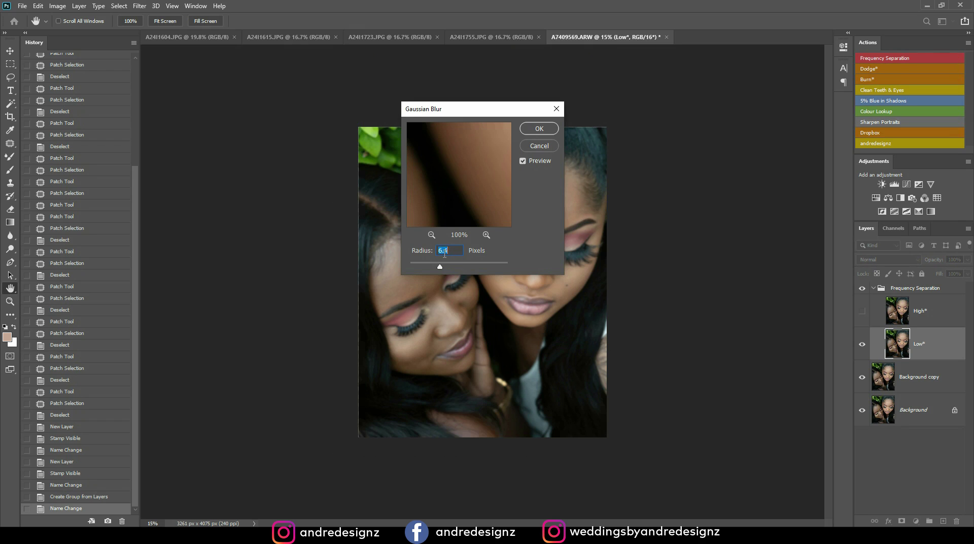
left_click(539, 129)
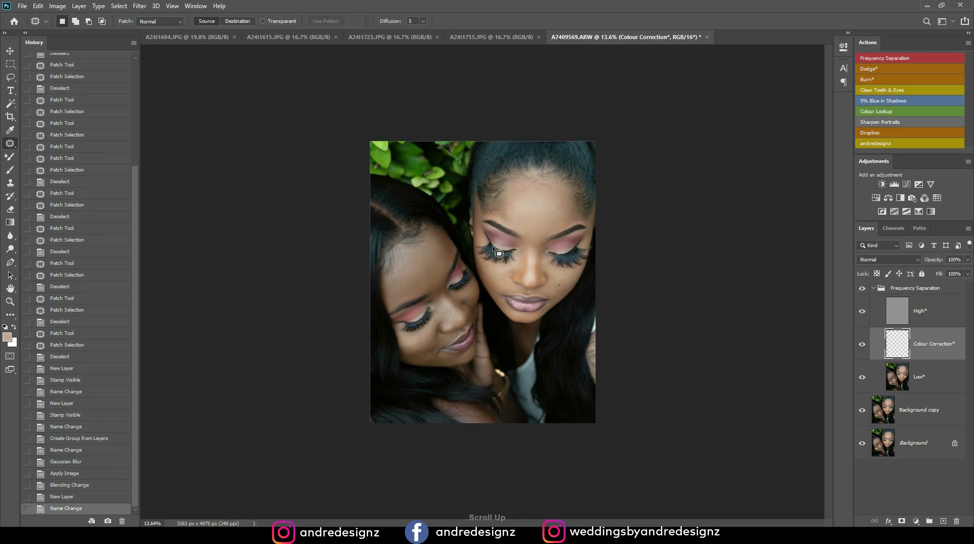
Select the Low* layer in the Frequency Separation group and activate the Mixer Brush tool
scroll(499, 255, "up", 3)
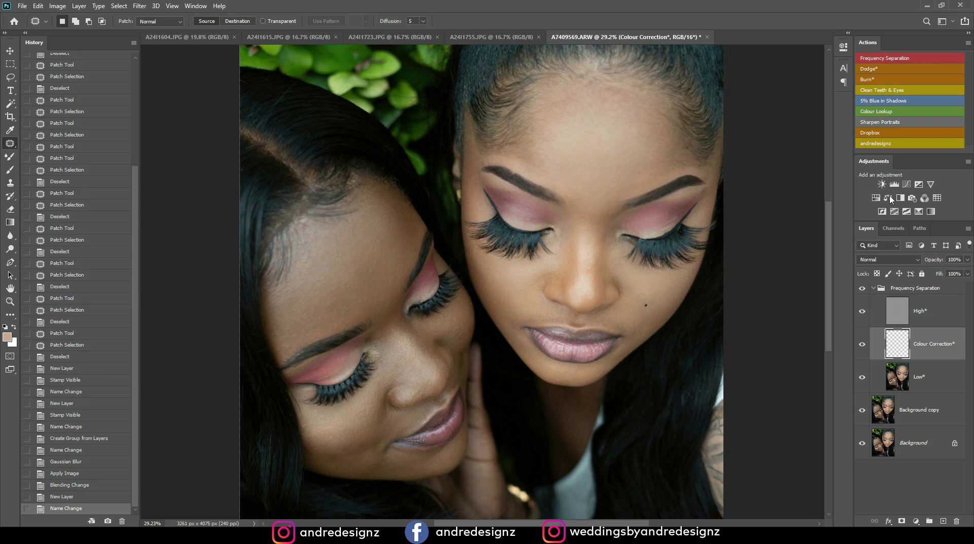
left_click(928, 383)
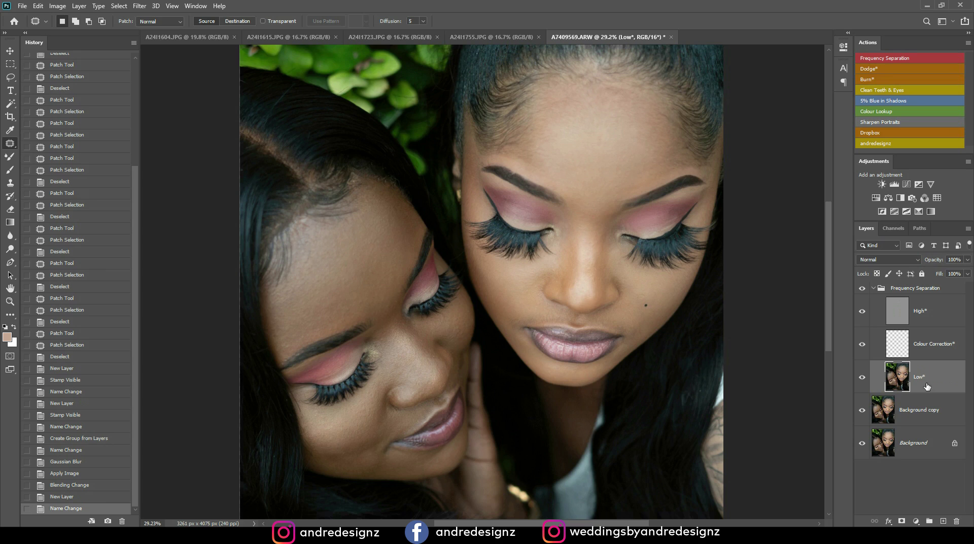
left_click(10, 155)
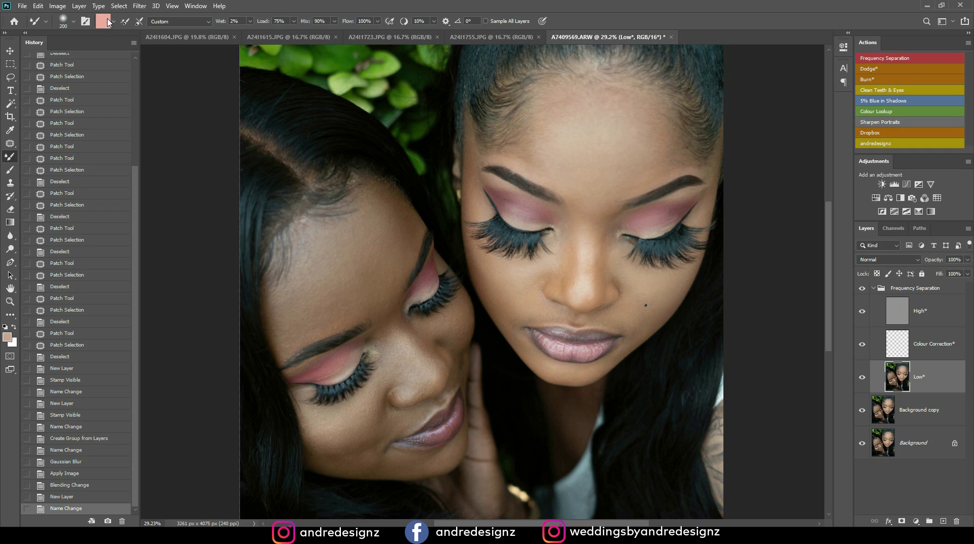
Enable cleaning the brush after each stroke and blend the left woman's upper forehead with a 250 px Mixer Brush
left_click(139, 22)
left_click(492, 39)
key("bracketright")
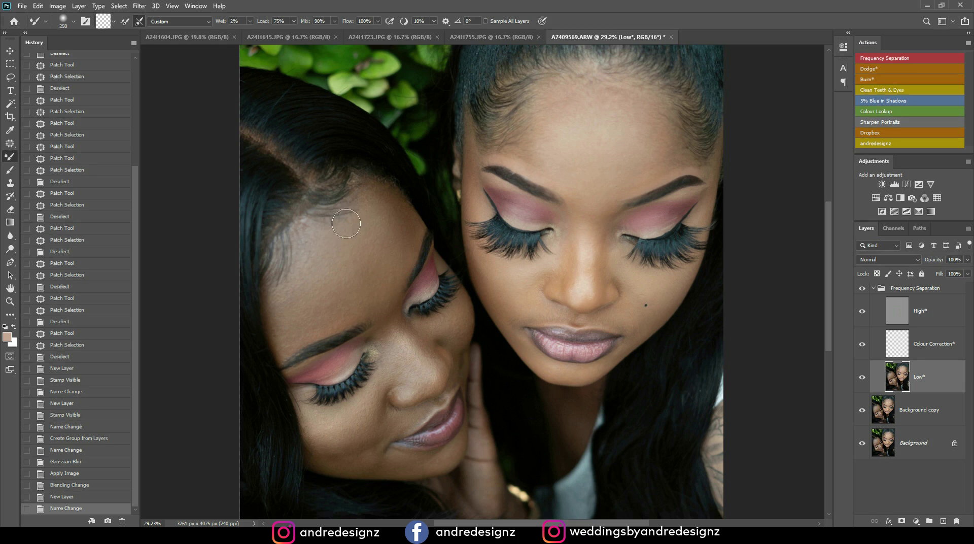
left_click(372, 203)
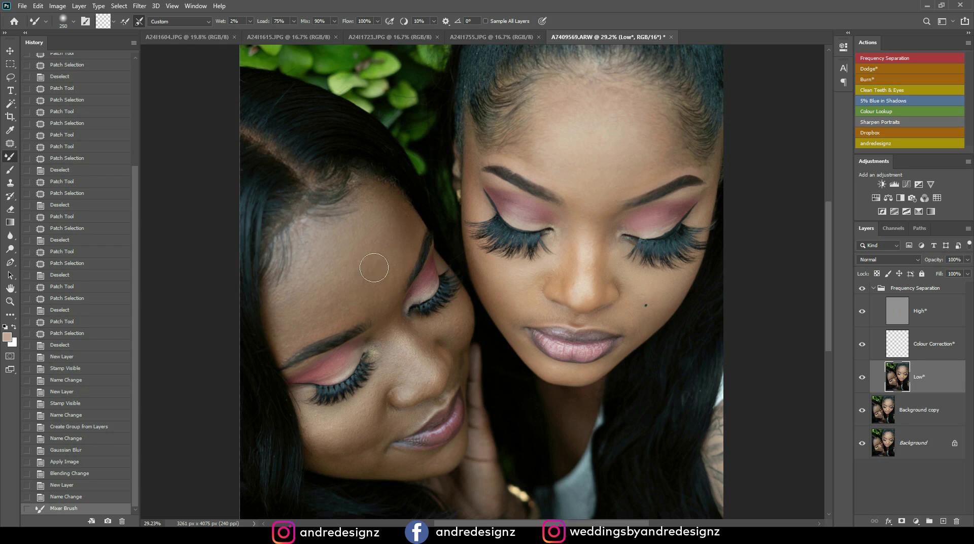
left_click(394, 216)
left_click(387, 199)
left_click(373, 205)
left_click(335, 234)
left_click(310, 250)
left_click(303, 287)
Disable cleaning the brush after each stroke and continue blending the left woman's forehead from the temple up to the hairline
left_click(74, 22)
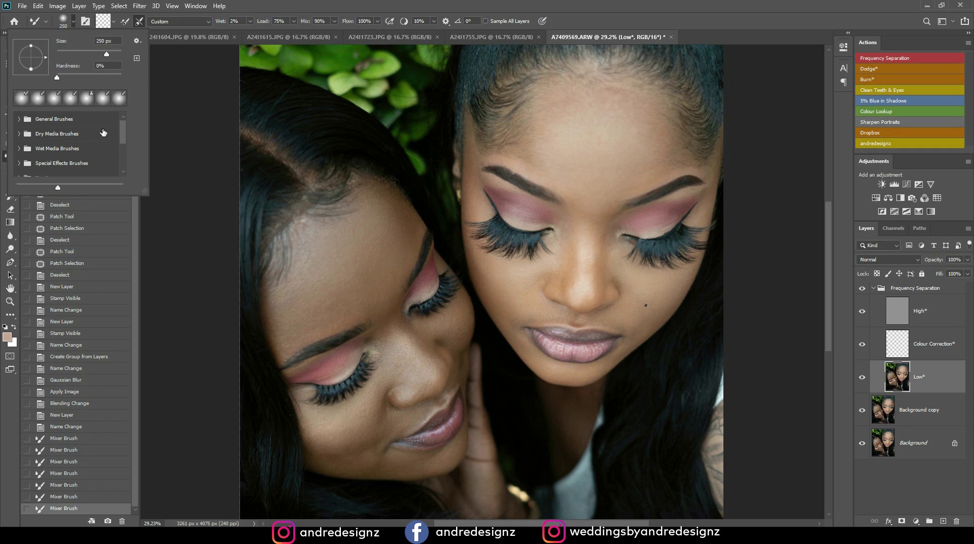
left_click(141, 20)
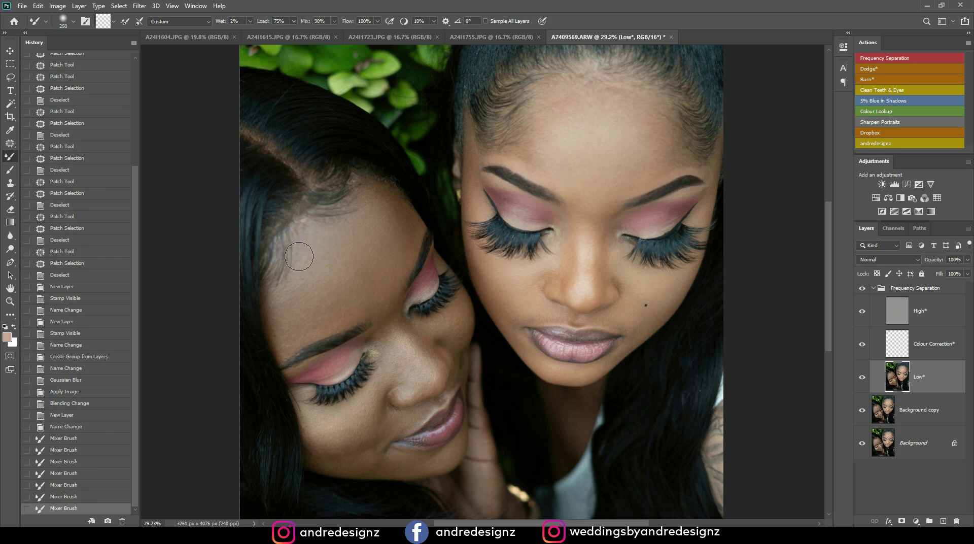
left_click(279, 320)
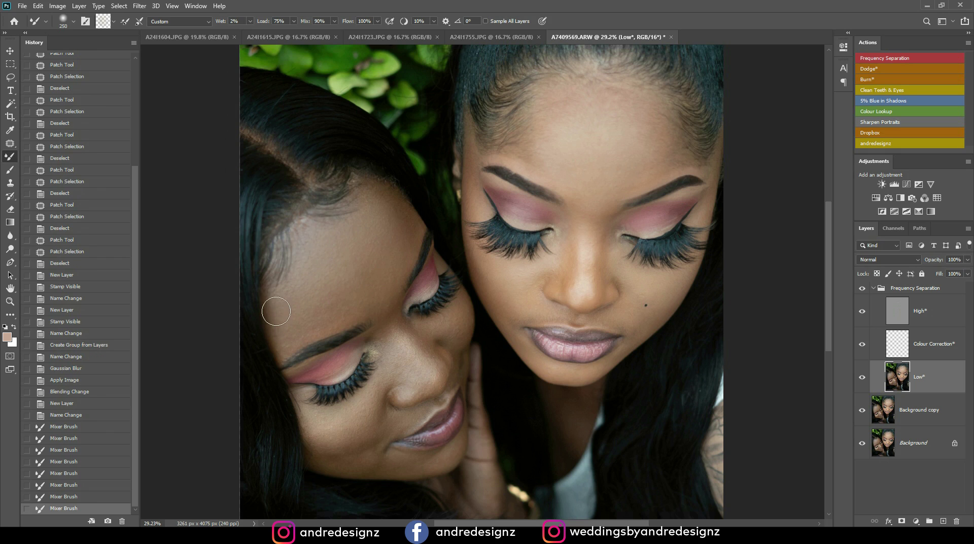
mouse_move(337, 228)
left_mouse_down()
mouse_move(339, 274)
mouse_move(370, 275)
mouse_move(374, 179)
left_mouse_up()
left_click(378, 169)
left_click(376, 135)
left_click(383, 123)
left_click(336, 148)
left_click(304, 143)
left_click(311, 136)
left_click(285, 234)
left_click(294, 222)
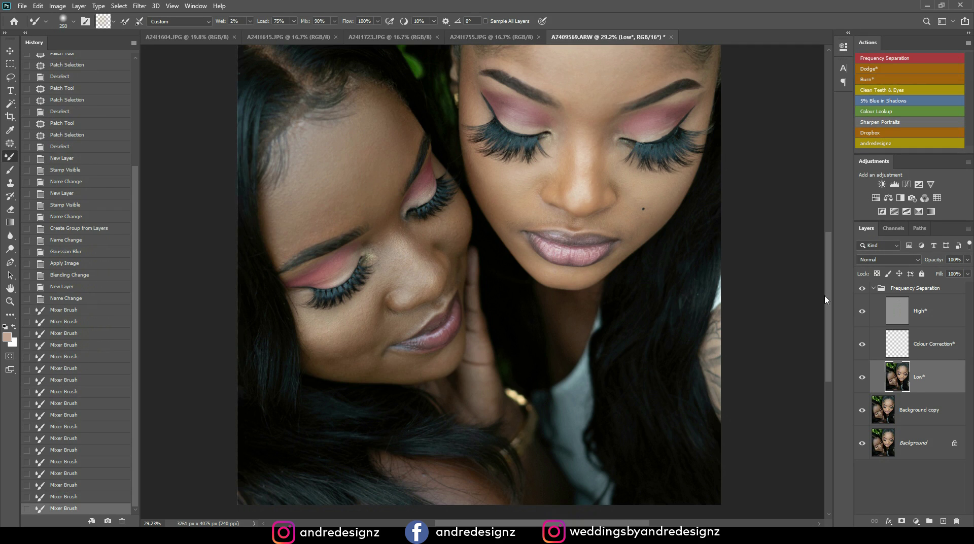
Compare the image with the Frequency Separation group hidden and shown, and blend the left woman's forehead down toward her brows
left_click(861, 288)
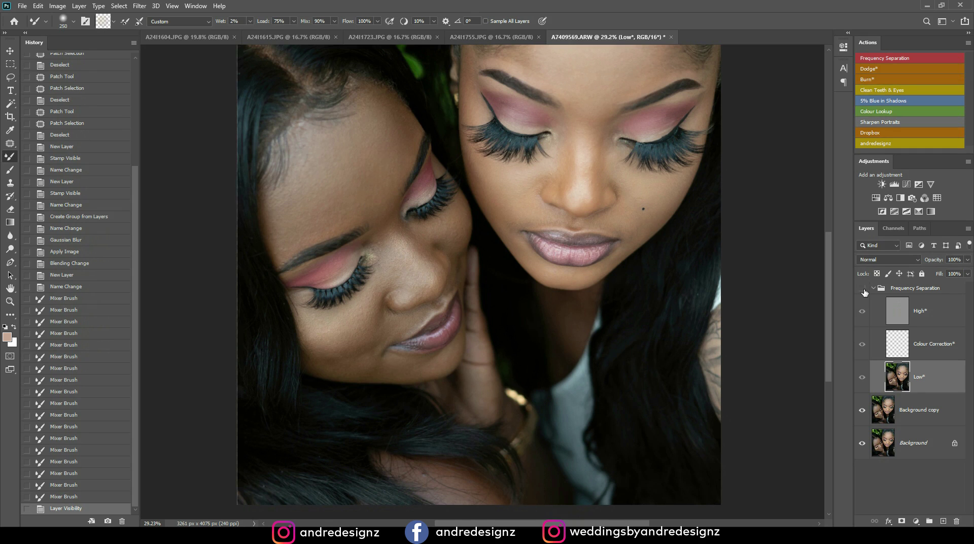
left_click(862, 288)
mouse_move(381, 98)
left_mouse_down()
mouse_move(397, 120)
mouse_move(357, 109)
mouse_move(376, 93)
mouse_move(404, 126)
mouse_move(390, 190)
mouse_move(396, 141)
mouse_move(378, 126)
mouse_move(381, 96)
mouse_move(345, 115)
mouse_move(348, 162)
mouse_move(313, 163)
mouse_move(374, 225)
left_mouse_up()
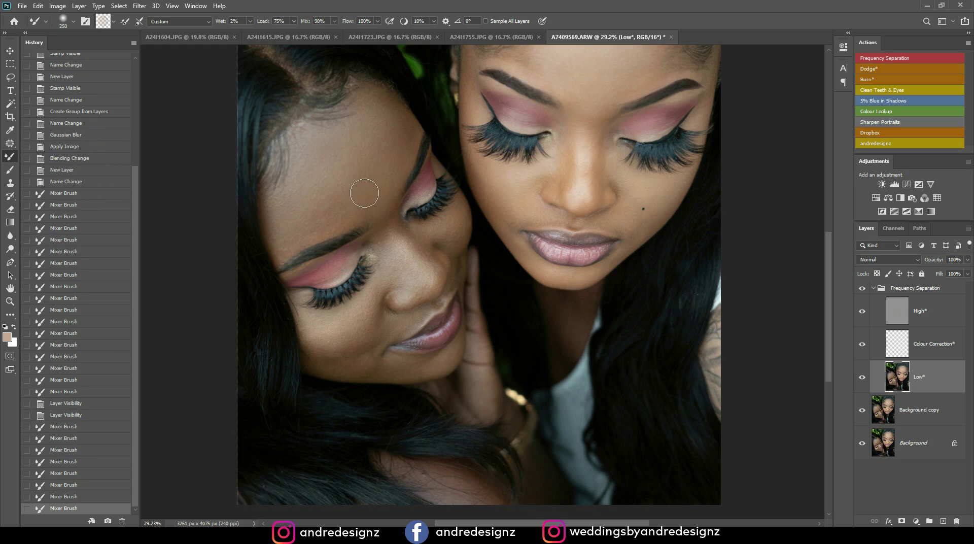
Blend the bridge, side and tip of the left woman's nose with a 100 px Mixer Brush
scroll(362, 190, "up", 5)
key("bracketleft")
key("bracketleft")
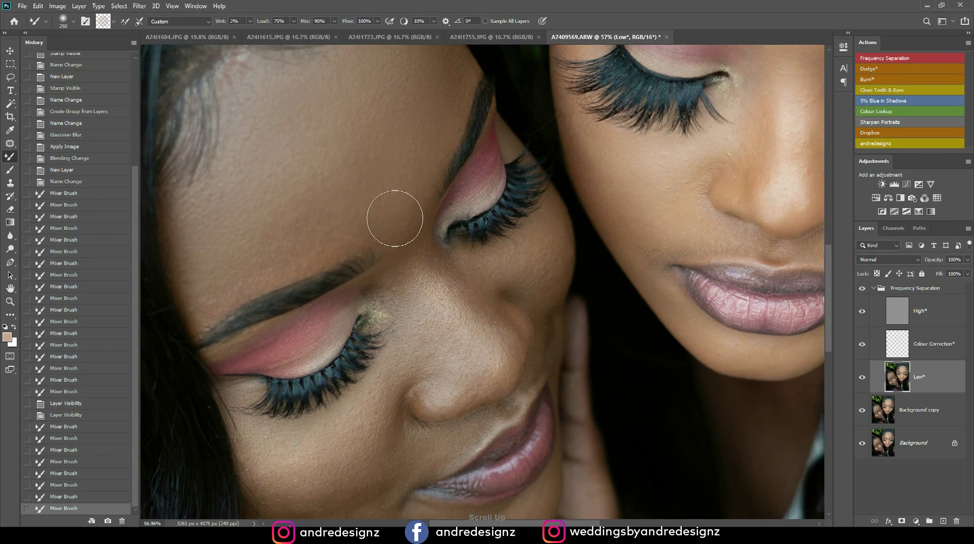
key("bracketleft")
key("bracketleft")
key("bracketleft")
key("bracketleft")
mouse_move(409, 248)
left_mouse_down()
mouse_move(499, 365)
mouse_move(471, 287)
left_mouse_up()
mouse_move(507, 323)
left_mouse_down()
mouse_move(439, 310)
mouse_move(452, 351)
left_mouse_up()
left_click_drag(452, 353, 463, 367)
left_click_drag(413, 302, 422, 323)
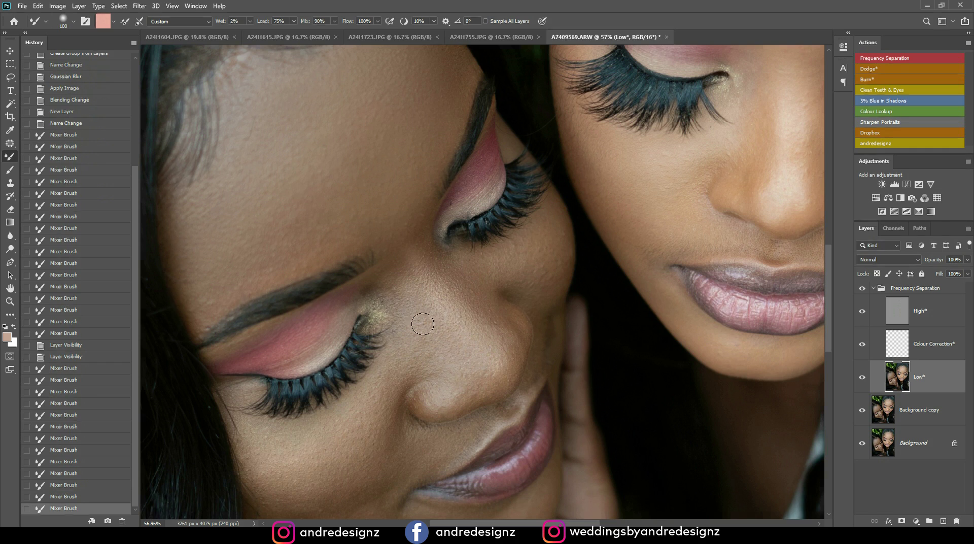
Blend the left woman's cheek beside the nose and beneath the lashes, enlarging the Mixer Brush to 175 px
mouse_move(423, 376)
left_mouse_down()
mouse_move(402, 343)
mouse_move(384, 402)
left_mouse_up()
left_click_drag(386, 398, 406, 381)
left_click_drag(436, 343, 413, 230)
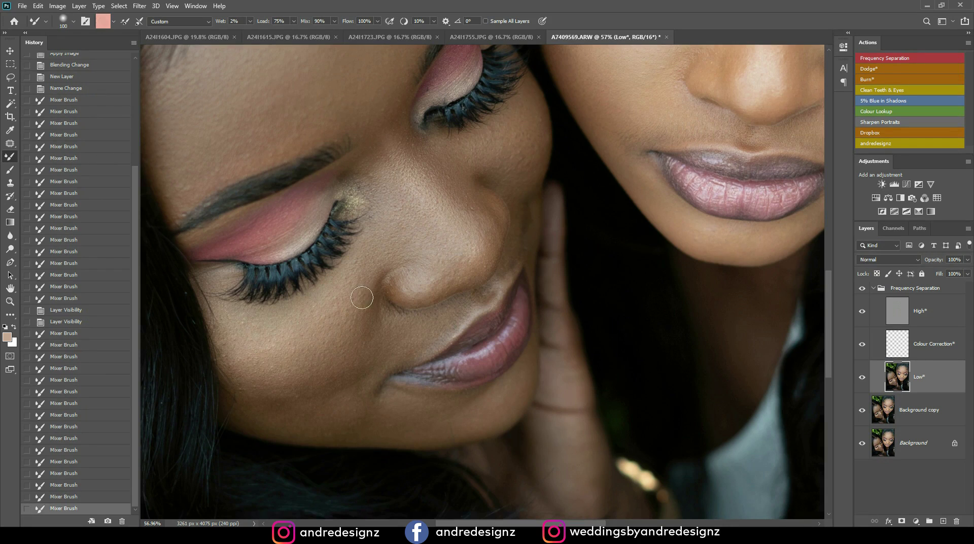
key("bracketright")
key("bracketright")
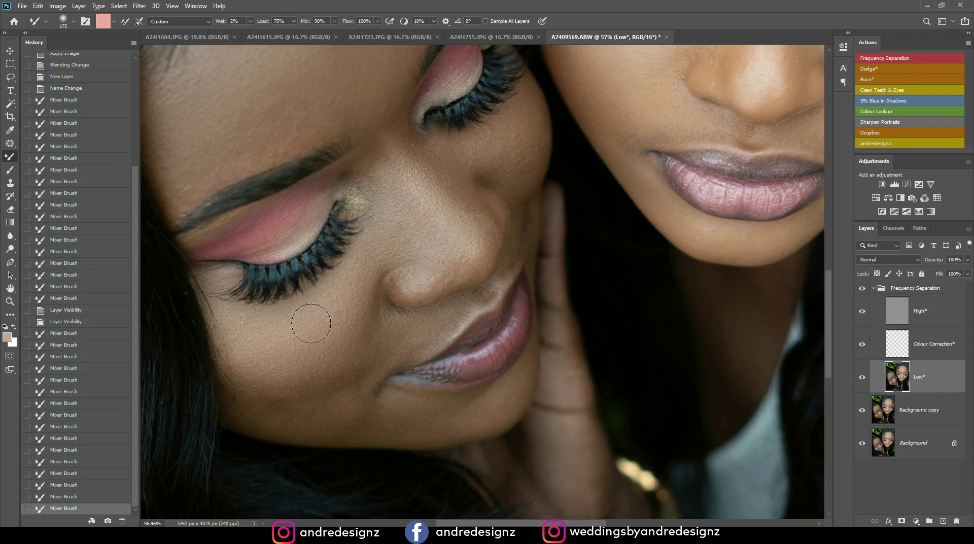
left_click_drag(248, 338, 266, 326)
left_click_drag(265, 326, 282, 335)
key("space")
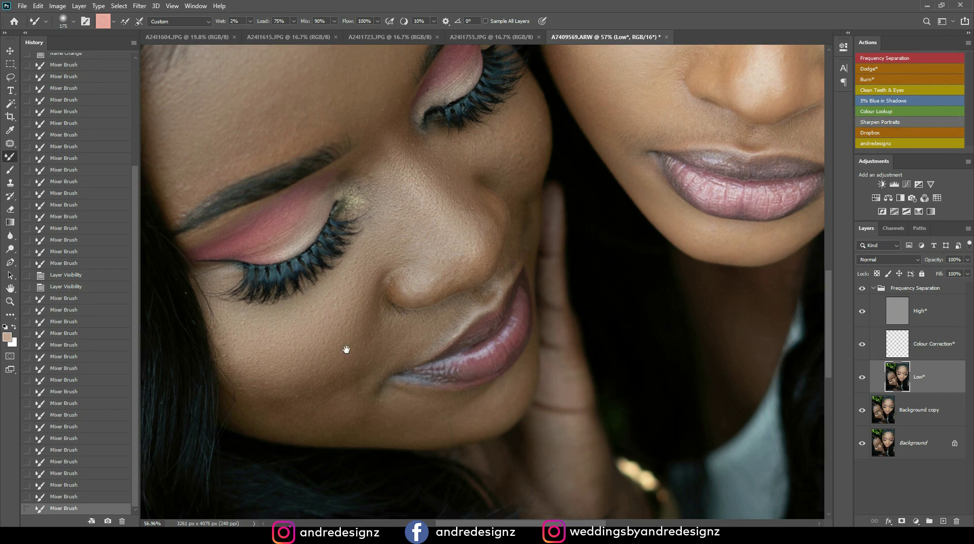
Blend the left woman's pink eyeshadow above the lashes with a 100 px Mixer Brush
left_click_drag(345, 349, 361, 265)
key("bracketleft")
key("bracketleft")
key("bracketleft")
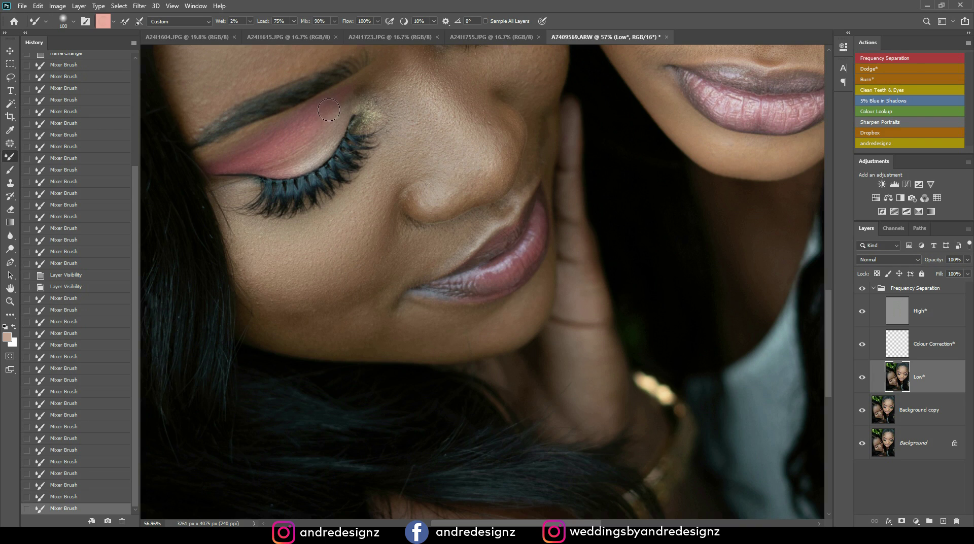
mouse_move(294, 158)
left_mouse_down()
mouse_move(312, 150)
mouse_move(305, 153)
left_mouse_up()
Blend the left woman's lower cheek, chin and the skin above her upper lip with a 150 px Mixer Brush
left_click_drag(380, 283, 379, 185)
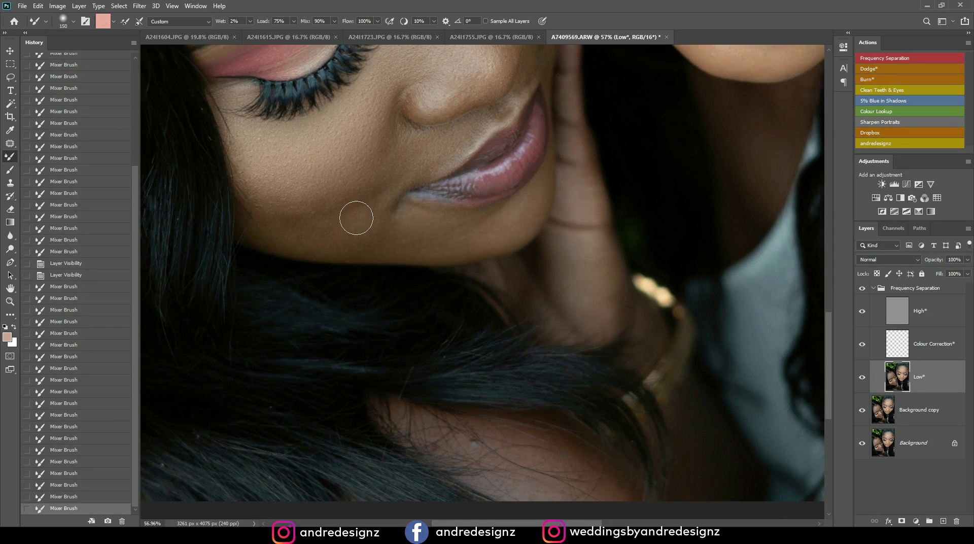
key("bracketright")
key("bracketright")
mouse_move(362, 203)
left_mouse_down()
mouse_move(398, 152)
mouse_move(358, 213)
mouse_move(311, 206)
mouse_move(327, 223)
left_mouse_up()
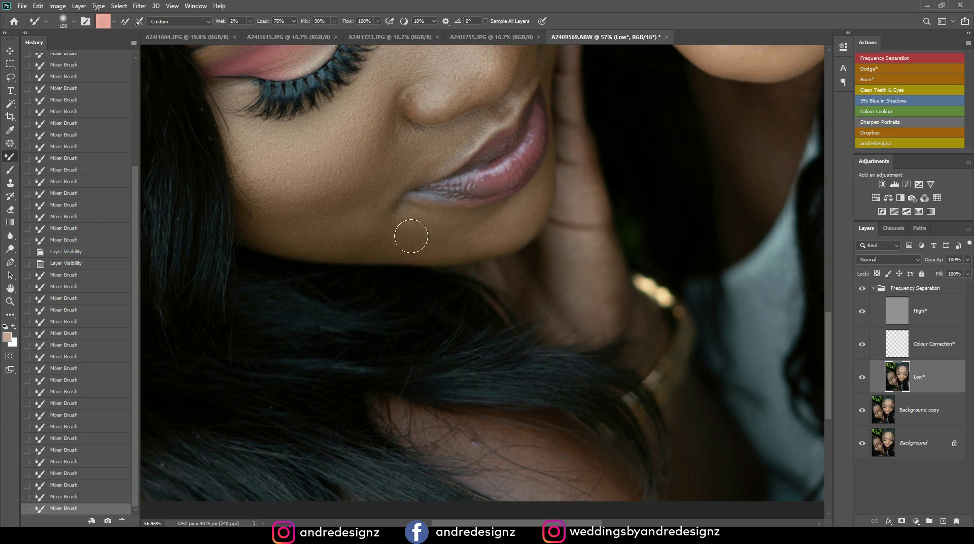
mouse_move(472, 241)
left_mouse_down()
mouse_move(534, 200)
mouse_move(478, 239)
mouse_move(354, 246)
mouse_move(333, 242)
mouse_move(330, 209)
left_mouse_up()
mouse_move(425, 149)
left_mouse_down()
mouse_move(391, 175)
mouse_move(398, 134)
mouse_move(375, 169)
left_mouse_up()
left_click_drag(476, 125, 459, 124)
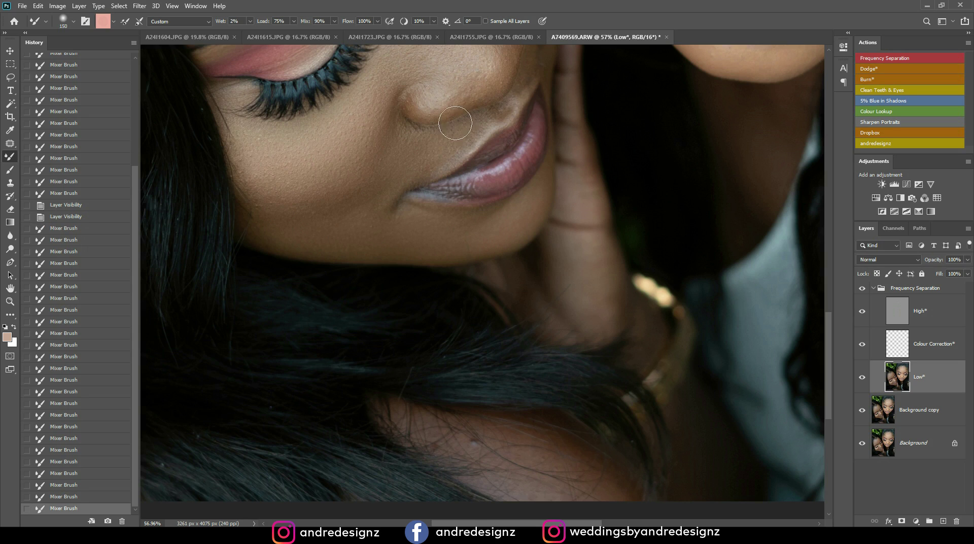
Blend the nostril edge and tip of the left woman's nose with a 90 px Mixer Brush
mouse_move(523, 75)
left_mouse_down()
mouse_move(466, 224)
mouse_move(439, 257)
left_mouse_up()
key("bracketleft")
key("bracketleft")
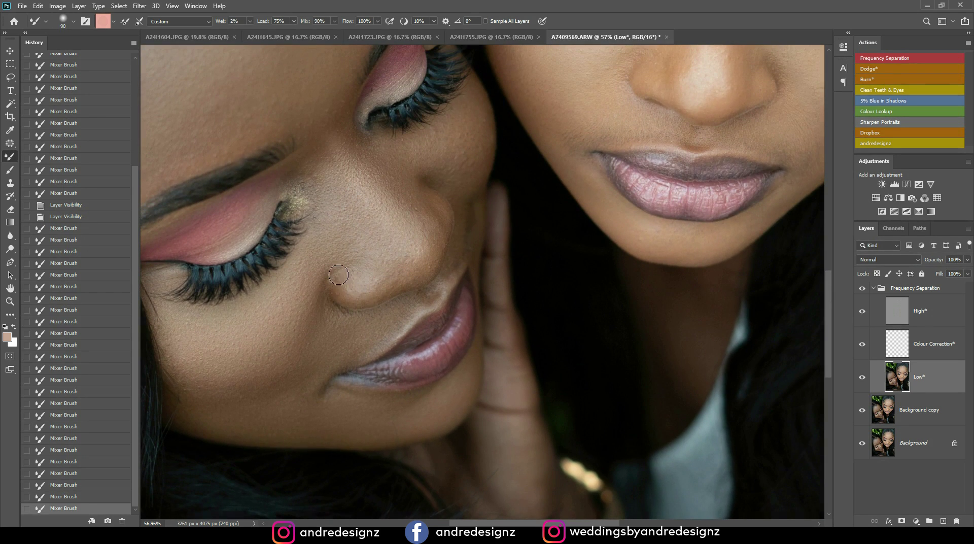
left_click_drag(359, 261, 383, 285)
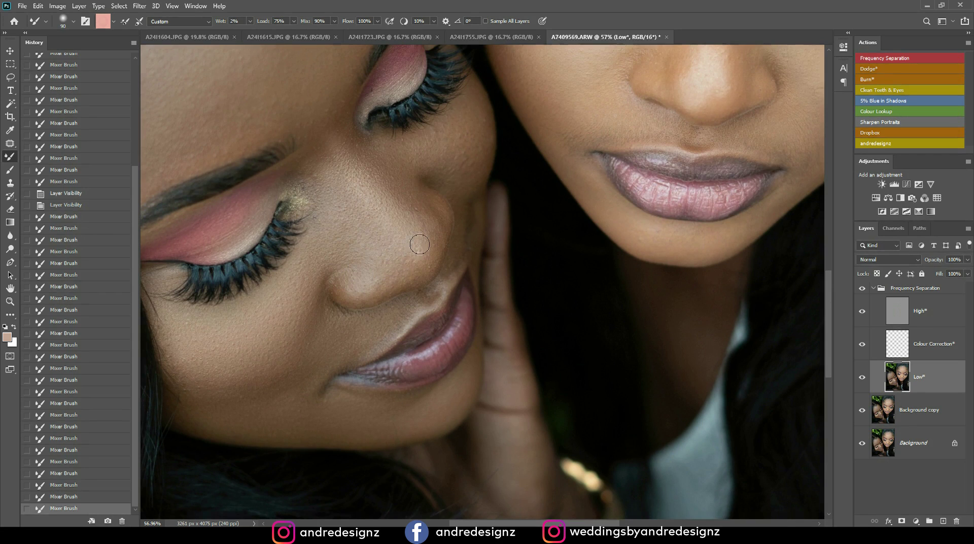
mouse_move(426, 258)
left_mouse_down()
mouse_move(441, 215)
mouse_move(447, 195)
left_mouse_up()
Blend the left woman's far cheek below the eye with a 125 px Mixer Brush
key("bracketright")
key("bracketright")
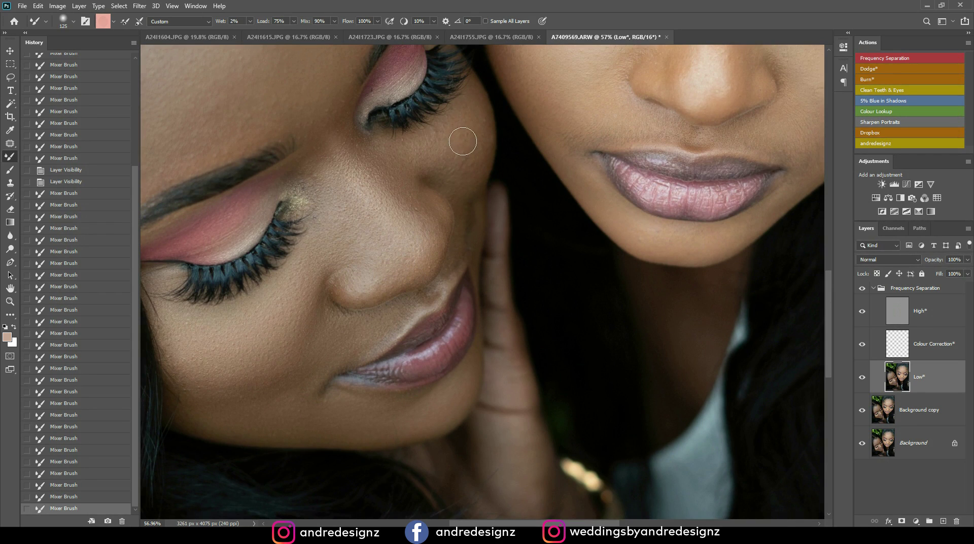
mouse_move(477, 142)
left_mouse_down()
mouse_move(471, 176)
mouse_move(444, 163)
mouse_move(445, 176)
mouse_move(428, 155)
mouse_move(476, 147)
mouse_move(474, 118)
mouse_move(443, 283)
mouse_move(467, 246)
left_mouse_up()
mouse_move(328, 163)
left_mouse_down()
mouse_move(346, 196)
mouse_move(337, 117)
mouse_move(350, 142)
mouse_move(332, 143)
mouse_move(315, 113)
left_mouse_up()
Blend the right woman's forehead with the Mixer Brush enlarged to 400 px
mouse_move(490, 222)
left_mouse_down()
mouse_move(318, 201)
mouse_move(449, 307)
left_mouse_up()
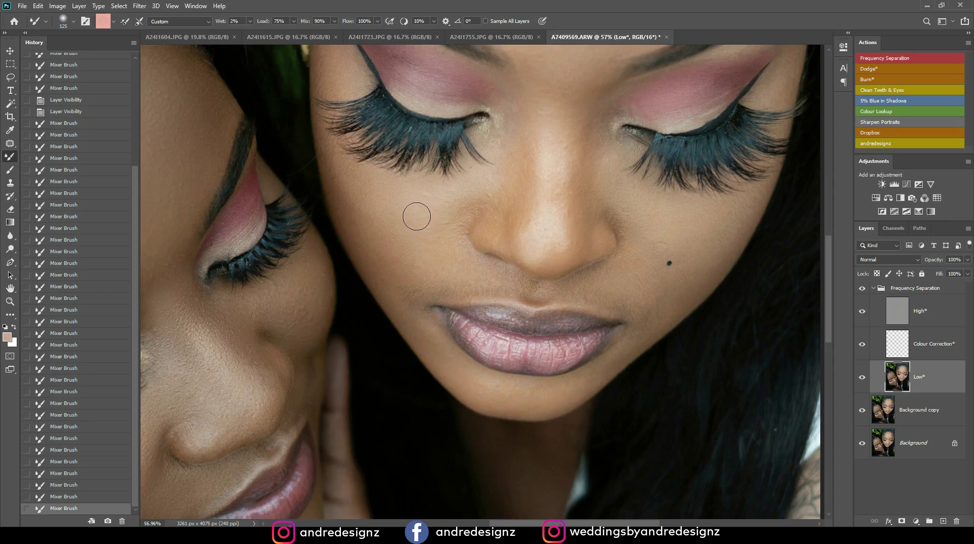
scroll(417, 217, "down", 5)
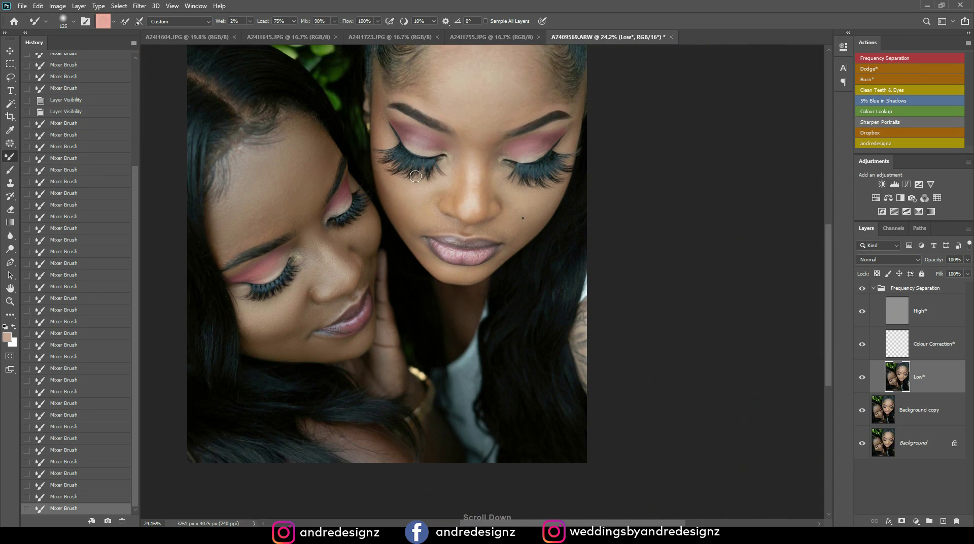
mouse_move(498, 104)
left_mouse_down()
mouse_move(456, 230)
mouse_move(459, 215)
left_mouse_up()
key("bracketright")
key("bracketright")
key("bracketright")
key("bracketright")
key("bracketright")
key("bracketright")
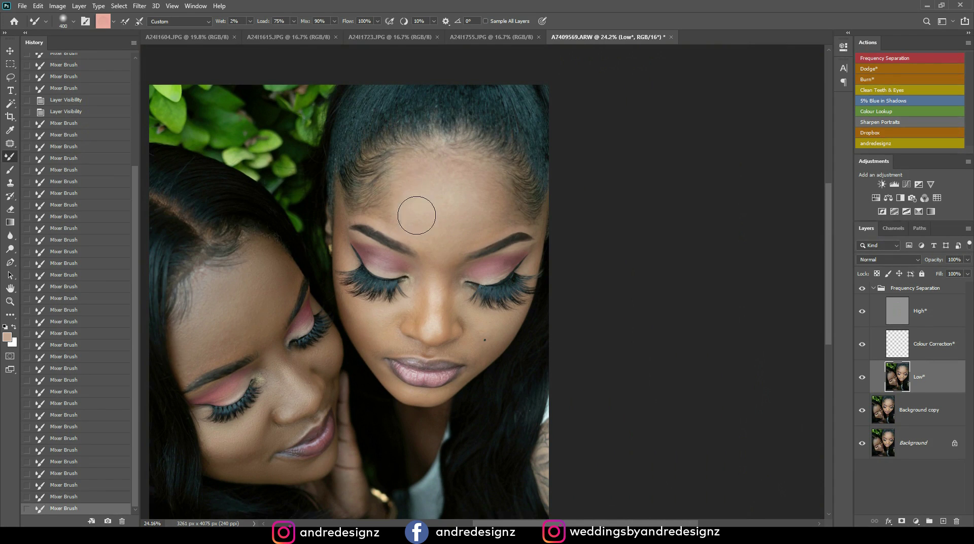
mouse_move(468, 182)
left_mouse_down()
mouse_move(482, 206)
mouse_move(493, 196)
mouse_move(419, 197)
mouse_move(419, 213)
mouse_move(391, 201)
mouse_move(410, 217)
mouse_move(425, 190)
mouse_move(476, 197)
mouse_move(482, 209)
mouse_move(459, 236)
mouse_move(444, 177)
mouse_move(460, 214)
mouse_move(438, 229)
mouse_move(443, 243)
mouse_move(450, 215)
mouse_move(407, 180)
mouse_move(430, 157)
mouse_move(468, 189)
mouse_move(472, 212)
mouse_move(465, 217)
mouse_move(456, 200)
mouse_move(445, 238)
mouse_move(441, 185)
left_mouse_up()
Blend the skin between the right woman's brows and on her lower face with the Mixer Brush at 175 to 200 px
key("bracketleft")
key("bracketleft")
key("bracketleft")
key("bracketleft")
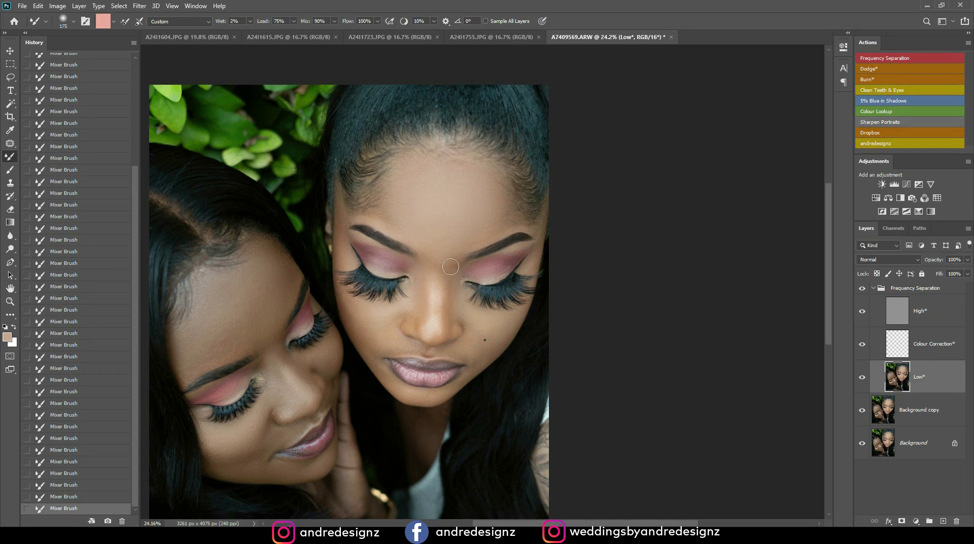
key("bracketright")
left_click_drag(460, 192, 471, 86)
key("bracketleft")
key("bracketleft")
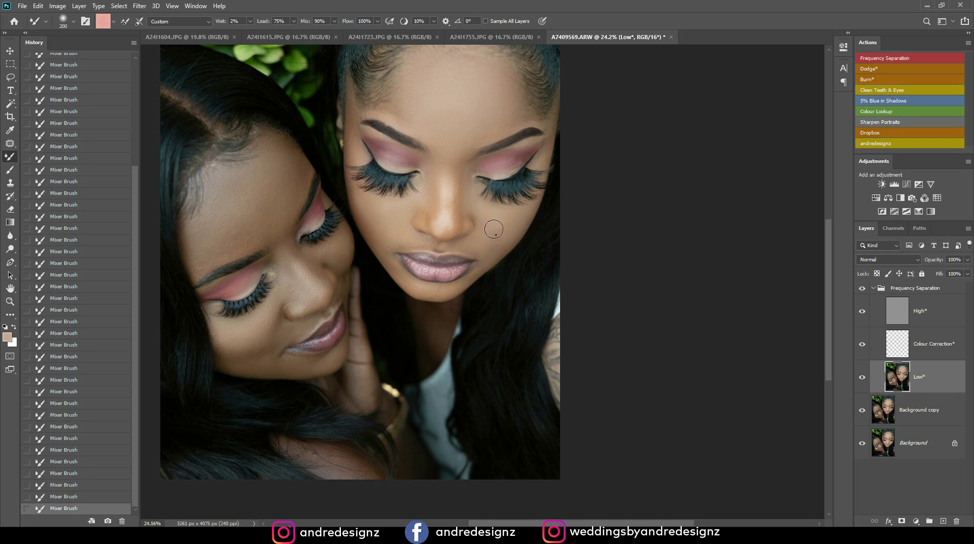
Examine the smoothed faces close up and as a whole, comparing them with the Frequency Separation group hidden and shown
scroll(506, 225, "up", 5)
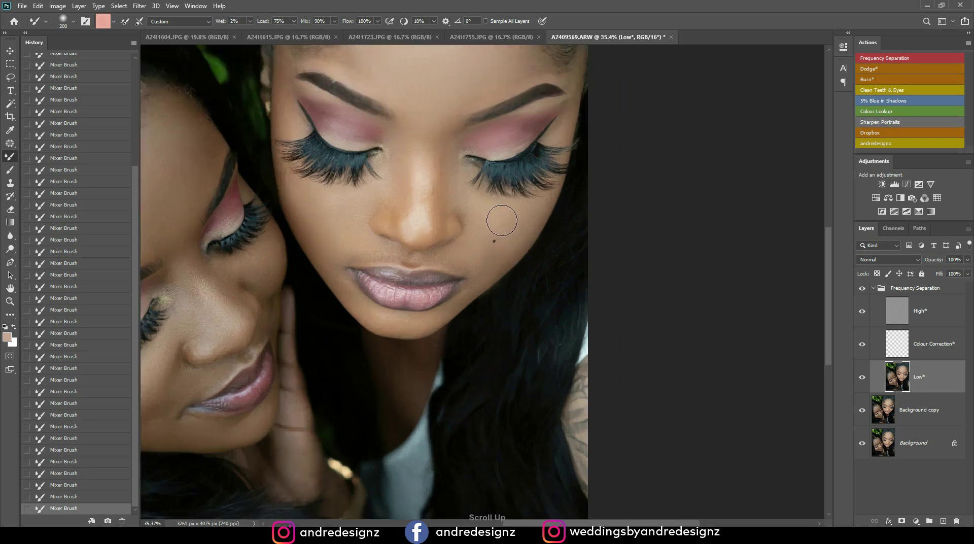
scroll(503, 208, "down", 4)
scroll(506, 214, "down", 2)
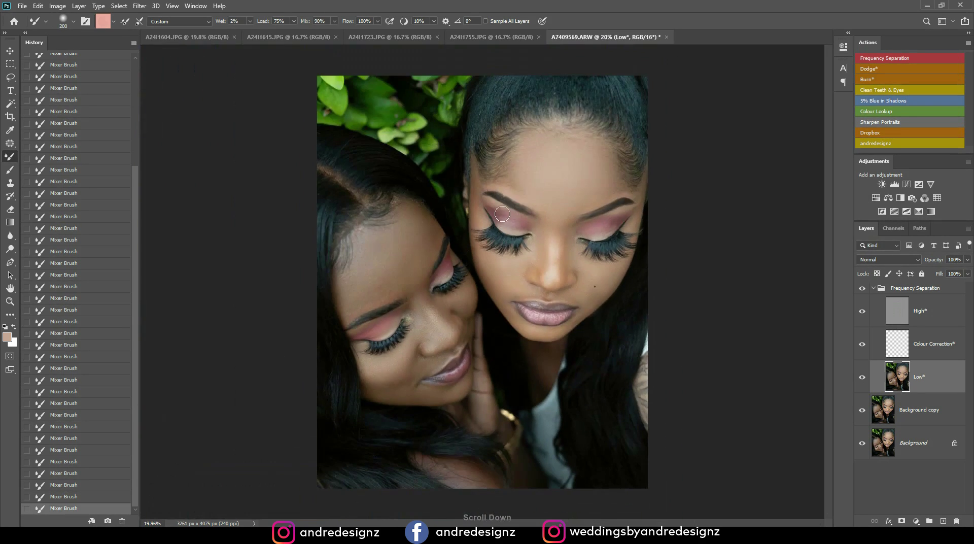
scroll(523, 172, "up", 4)
scroll(522, 173, "down", 3)
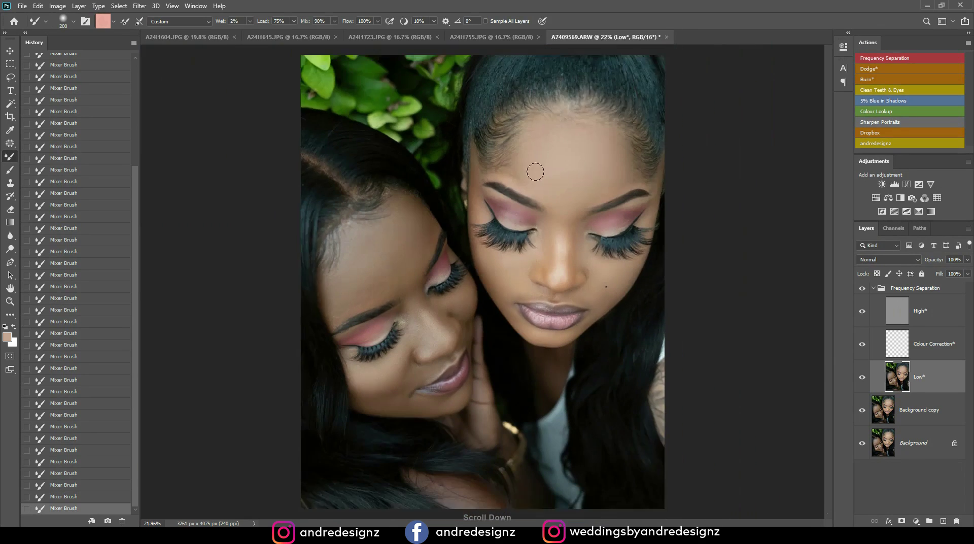
key("bracketleft")
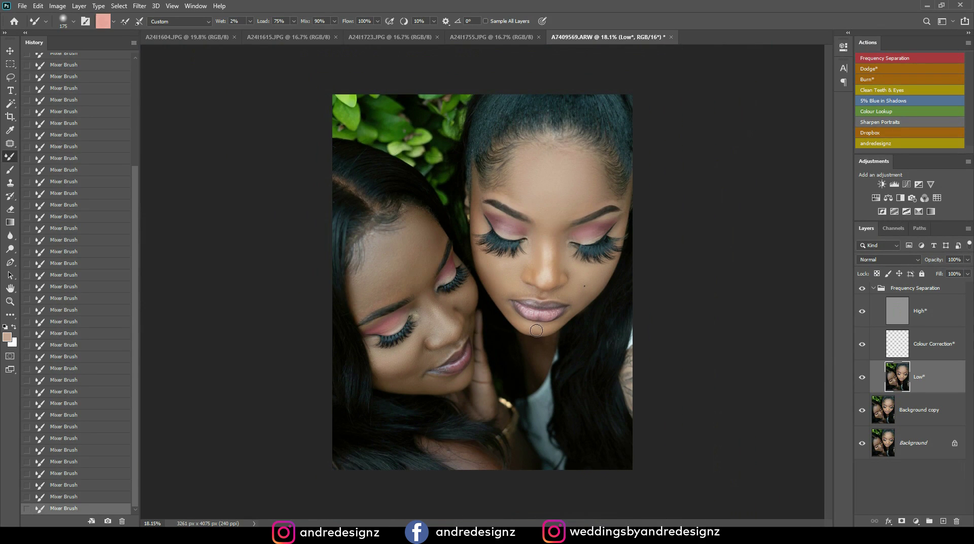
scroll(537, 331, "up", 5)
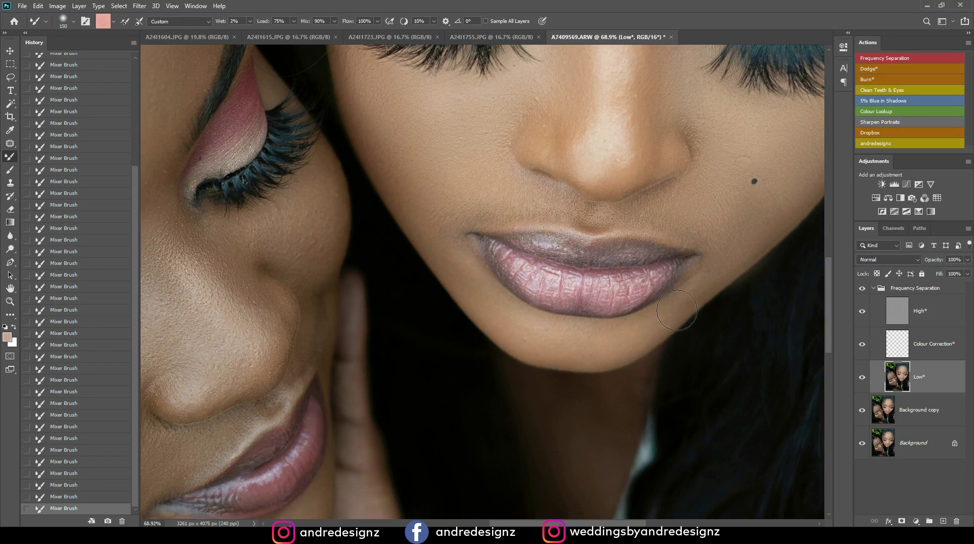
scroll(617, 280, "down", 2)
scroll(617, 279, "down", 2)
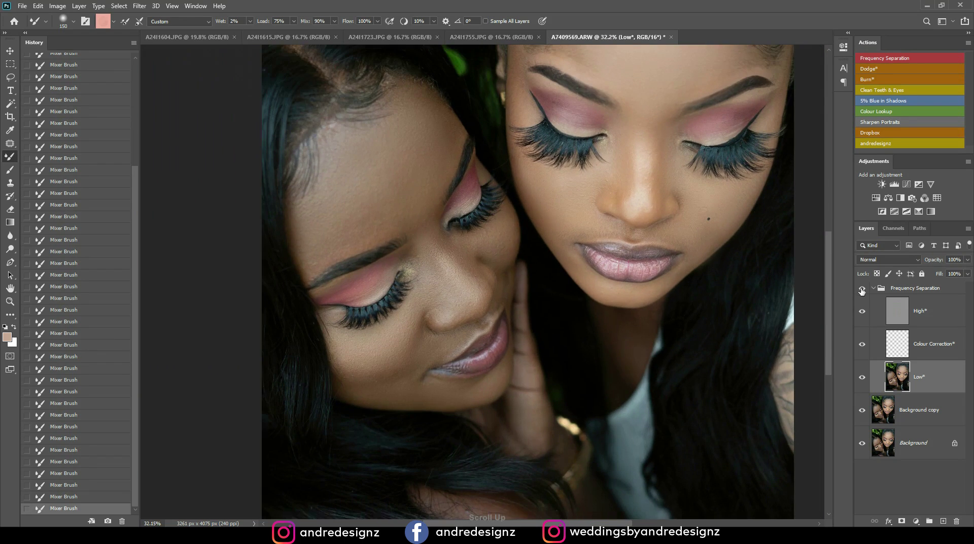
left_click(861, 289)
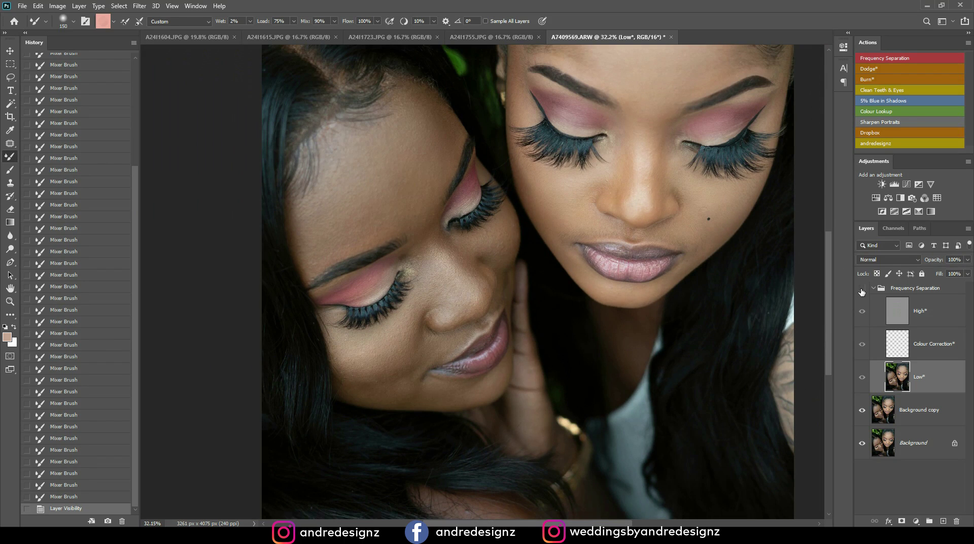
left_click(861, 289)
left_click(862, 288)
left_click(862, 289)
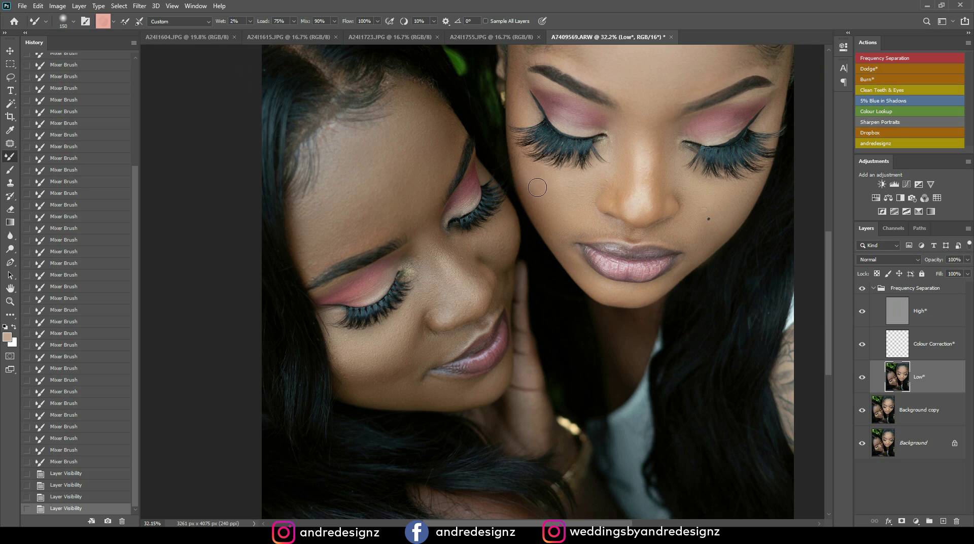
Blend the right woman's cheek nearest the other woman, from beneath the lashes toward the mouth, with a 150 px Mixer Brush
mouse_move(560, 239)
left_mouse_down()
mouse_move(553, 188)
mouse_move(586, 189)
left_mouse_up()
left_click_drag(573, 229, 556, 199)
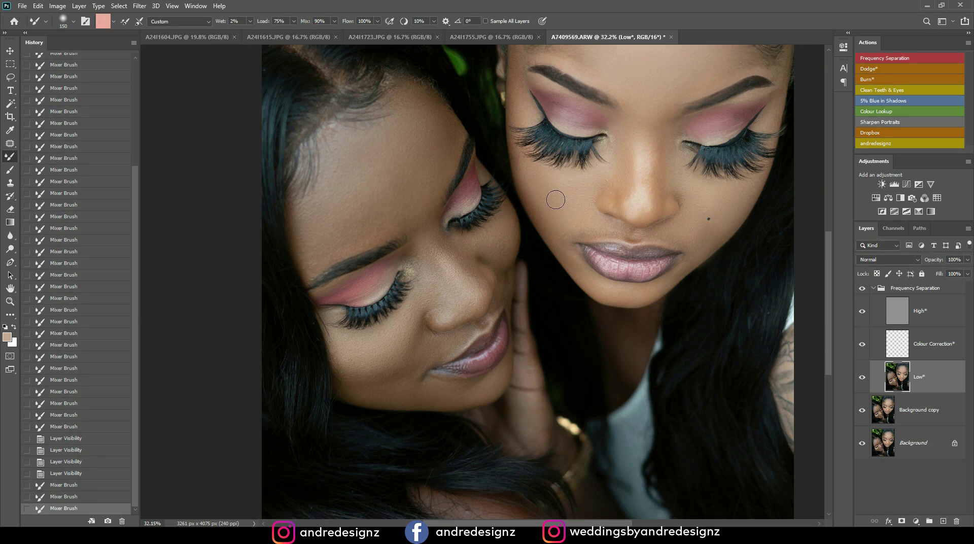
mouse_move(524, 162)
left_mouse_down()
mouse_move(550, 203)
mouse_move(560, 185)
mouse_move(552, 173)
mouse_move(576, 227)
mouse_move(567, 193)
left_mouse_up()
left_click_drag(607, 247, 569, 203)
scroll(610, 208, "down", 1)
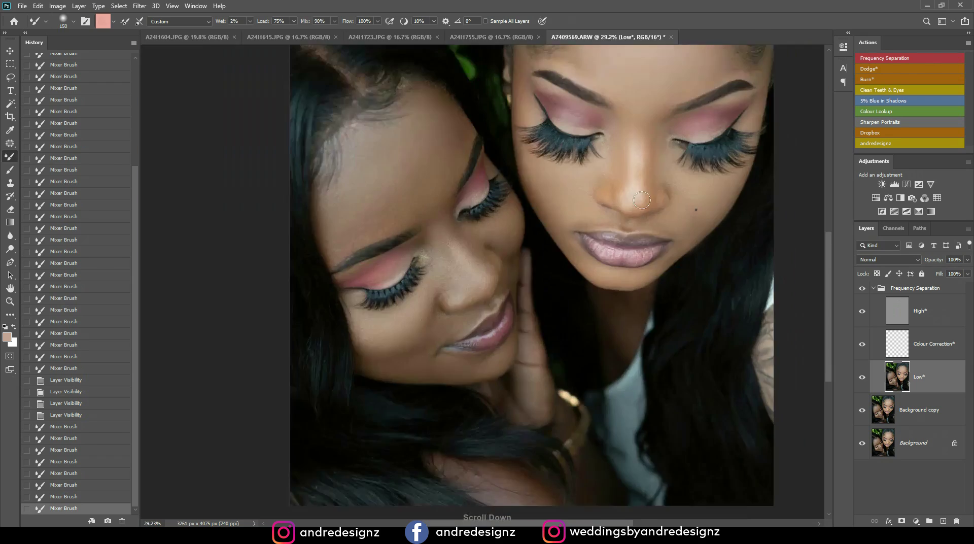
Collapse the Frequency Separation group and run the Dodge* and Burn* actions to add both masked levels layers above it
scroll(594, 117, "down", 3)
scroll(595, 118, "up", 2)
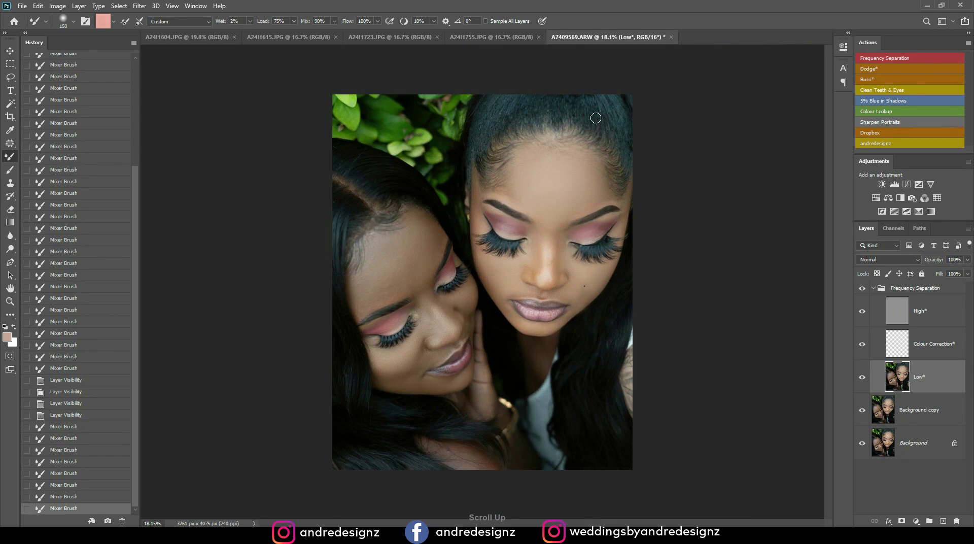
scroll(595, 118, "down", 1)
left_click(873, 288)
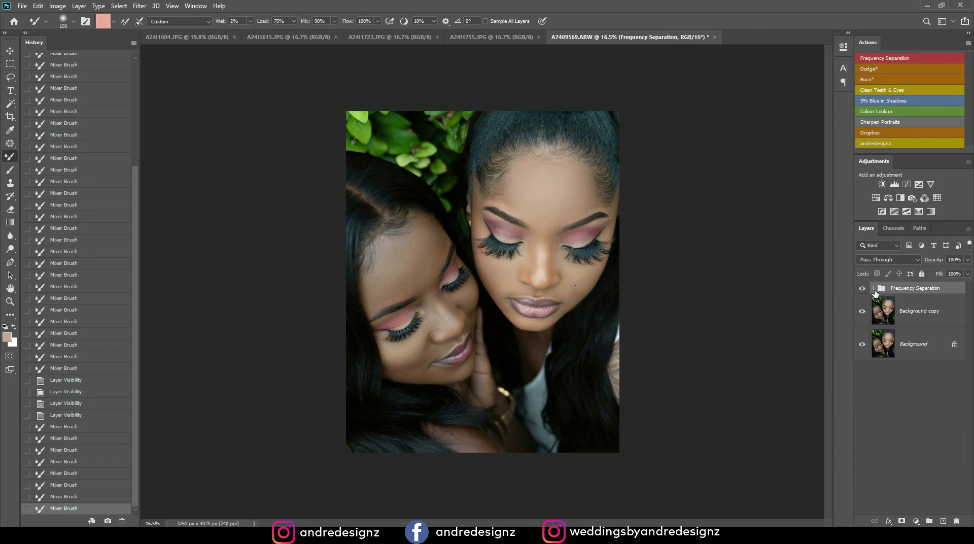
left_click(873, 70)
left_click(871, 80)
Burn the left woman's nose and lower cheek on the Burn* mask with a 150 px white brush at 1% flow
scroll(933, 308, "up", 1)
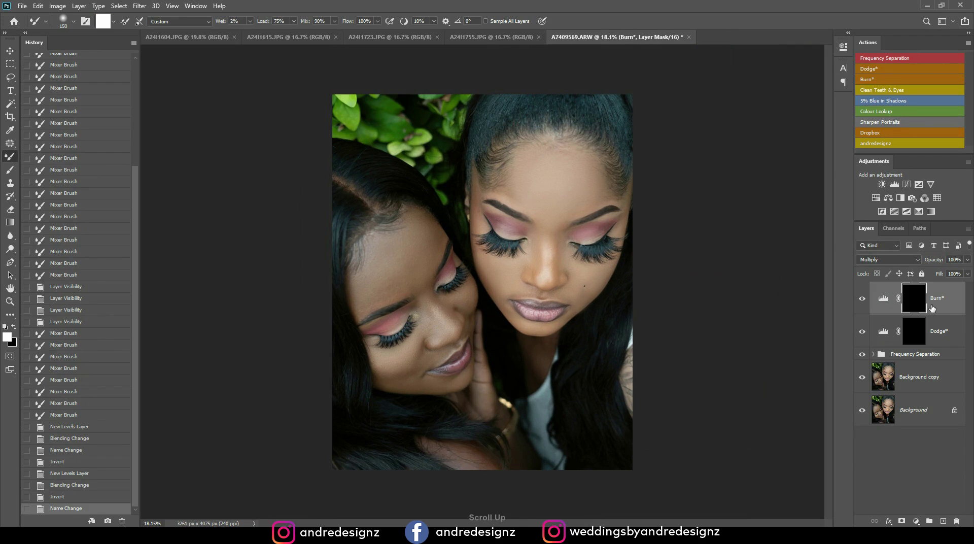
scroll(796, 291, "up", 6)
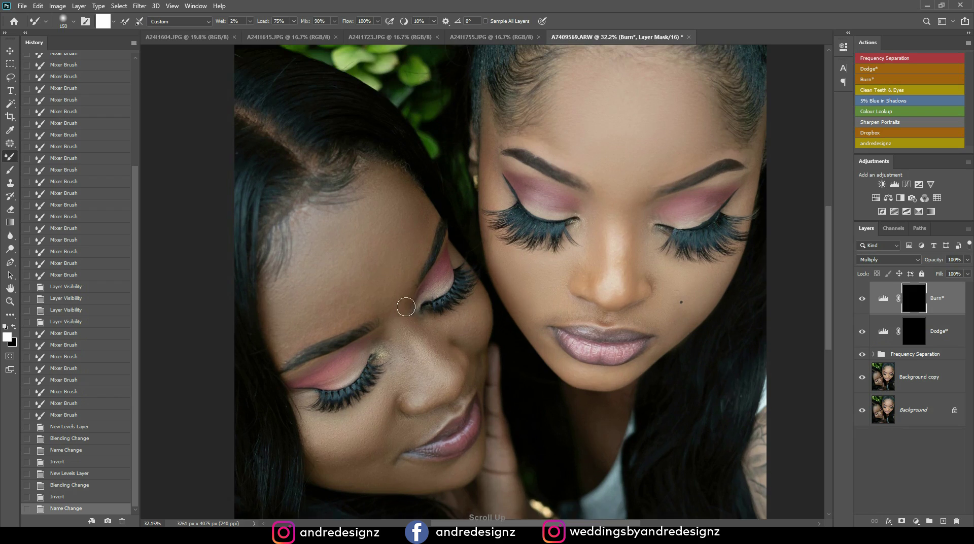
key("b")
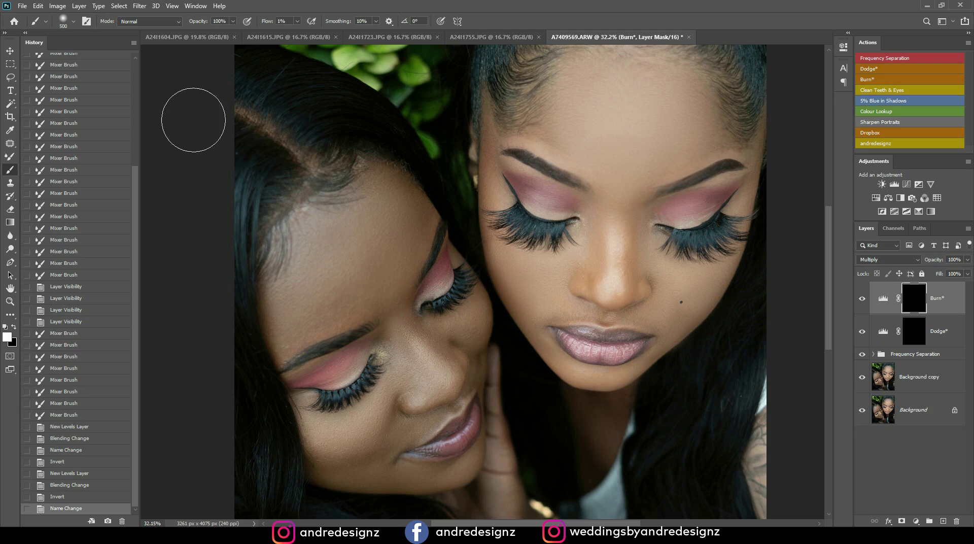
key("bracketleft")
key("bracketleft")
key("bracketleft")
left_click_drag(397, 346, 451, 355)
left_click_drag(424, 324, 478, 389)
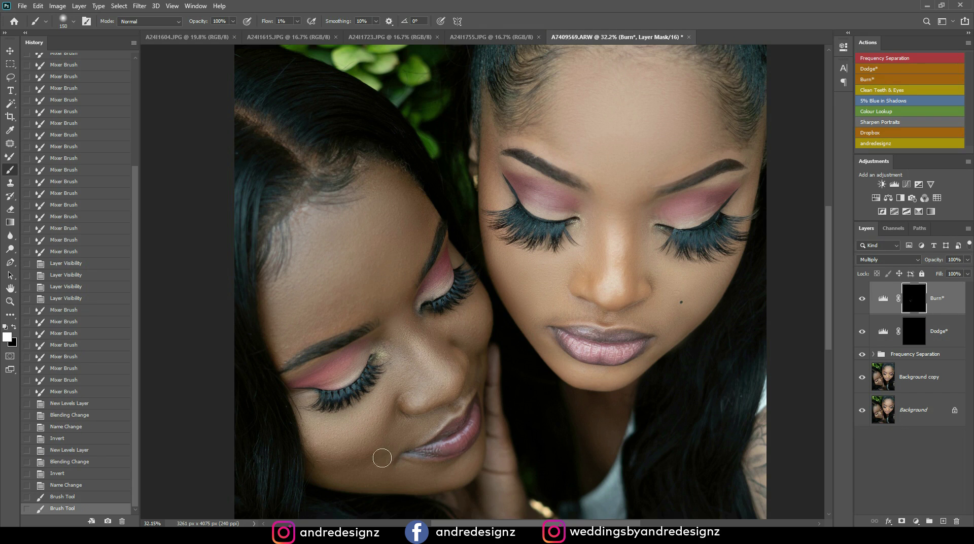
mouse_move(348, 465)
left_mouse_down()
mouse_move(335, 461)
mouse_move(350, 449)
left_mouse_up()
Burn the left woman's temple and forehead near the hairline on the Burn* mask with an enlarged brush
mouse_move(532, 304)
left_mouse_down()
mouse_move(373, 209)
mouse_move(449, 234)
left_mouse_up()
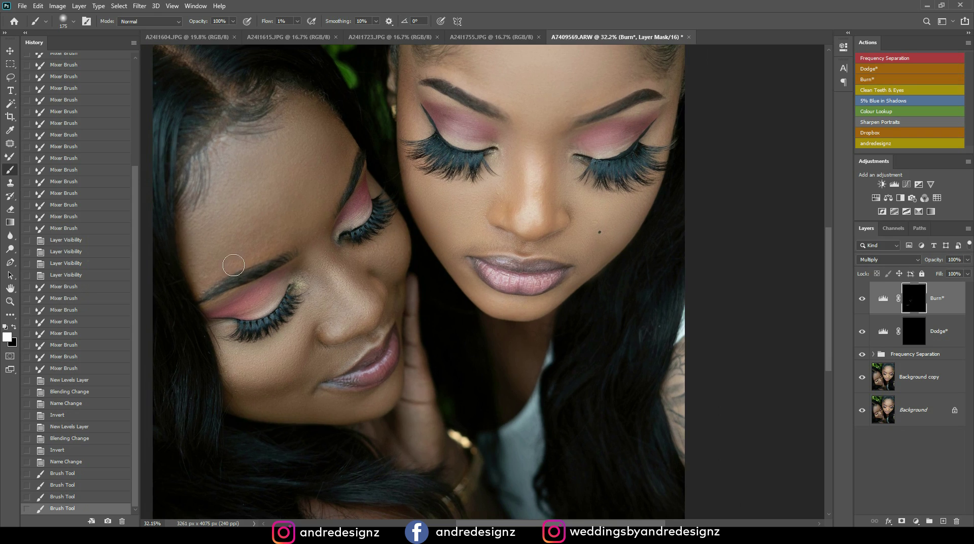
key("bracketright")
key("bracketright")
key("bracketright")
left_click_drag(203, 166, 206, 172)
mouse_move(291, 159)
left_mouse_down()
mouse_move(302, 133)
mouse_move(329, 143)
mouse_move(304, 132)
left_mouse_up()
Burn the right woman's cheek contours, and her nose with a smaller brush, on the Burn* mask
mouse_move(439, 212)
left_mouse_down()
mouse_move(424, 198)
mouse_move(451, 231)
left_mouse_up()
mouse_move(606, 269)
left_mouse_down()
mouse_move(605, 256)
mouse_move(596, 283)
mouse_move(606, 271)
left_mouse_up()
left_click_drag(606, 271, 608, 268)
left_click_drag(614, 112, 602, 239)
key("bracketleft")
key("bracketleft")
key("bracketleft")
key("bracketleft")
key("bracketleft")
mouse_move(508, 315)
left_mouse_down()
mouse_move(511, 299)
mouse_move(550, 329)
left_mouse_up()
Burn the edges of the right woman's forehead along the hairline and temple with a 300 px brush
key("bracketright")
key("bracketright")
key("bracketright")
key("bracketright")
mouse_move(467, 139)
left_mouse_down()
mouse_move(459, 187)
mouse_move(494, 107)
left_mouse_up()
mouse_move(594, 119)
left_mouse_down()
mouse_move(621, 174)
mouse_move(569, 96)
mouse_move(500, 120)
left_mouse_up()
mouse_move(659, 171)
left_mouse_down()
mouse_move(665, 223)
mouse_move(649, 225)
mouse_move(657, 212)
mouse_move(662, 219)
mouse_move(626, 220)
left_mouse_up()
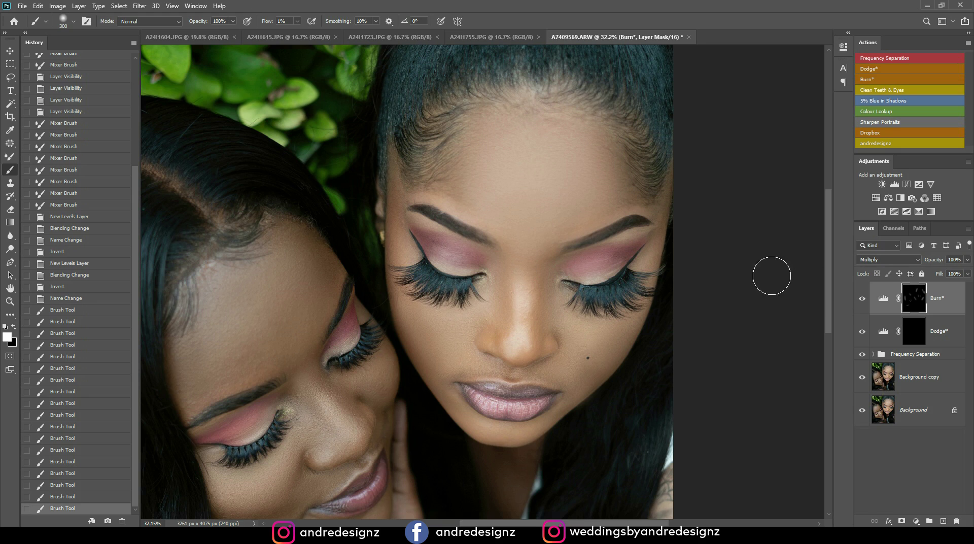
Compare both faces with the Burn* layer hidden and shown
left_click_drag(504, 326, 506, 291)
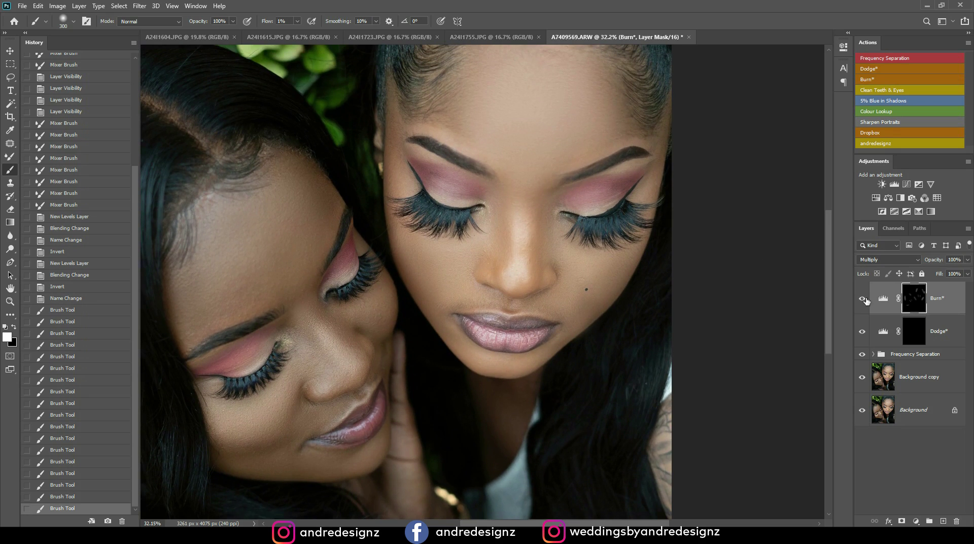
left_click(862, 298)
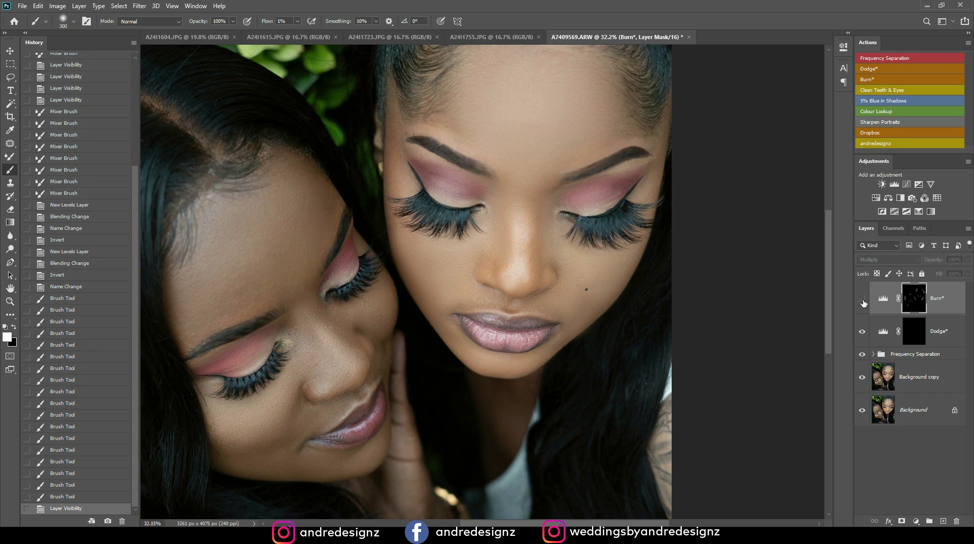
left_click(862, 299)
left_click(862, 299)
left_click(864, 300)
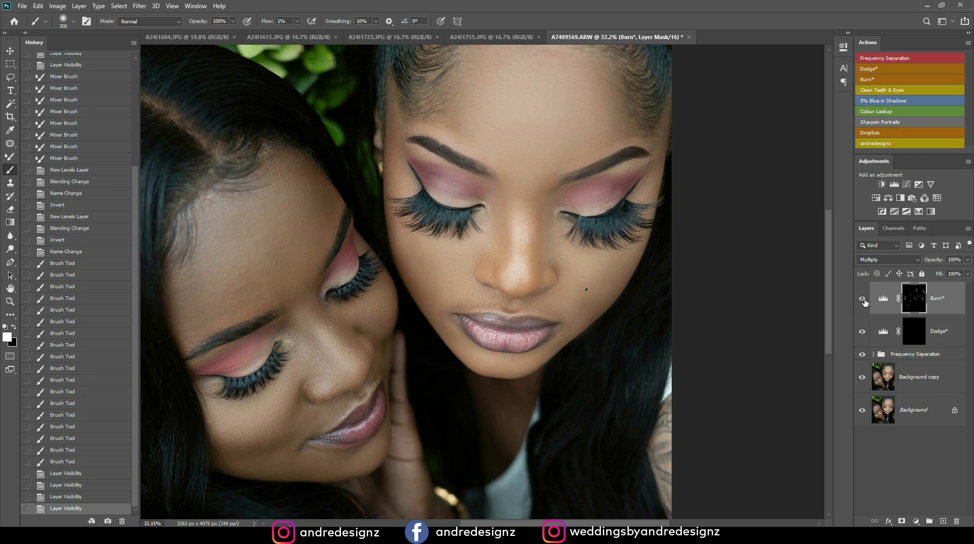
Select the Dodge* mask and brighten the right woman's nose bridge up to between the brows, reducing the brush to 80 px
double_click(914, 334)
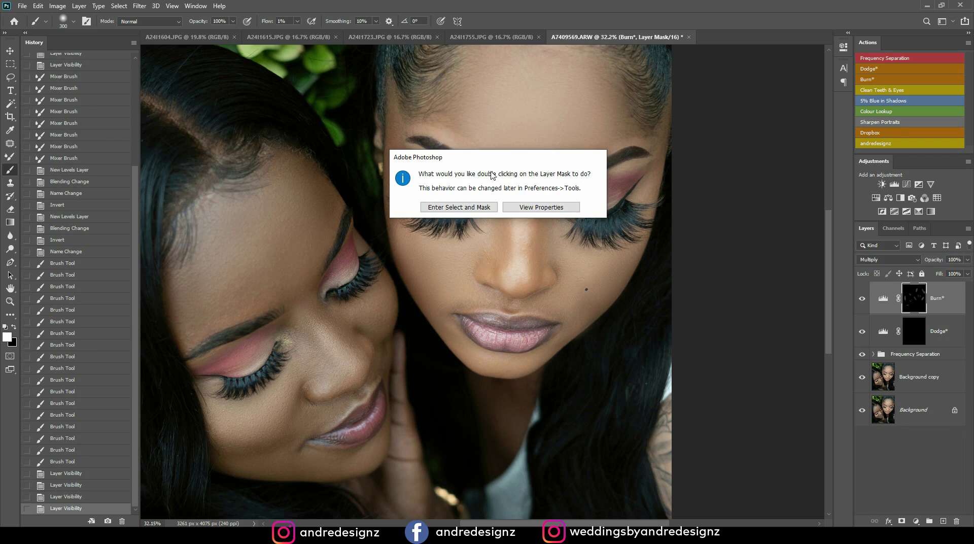
left_click(541, 207)
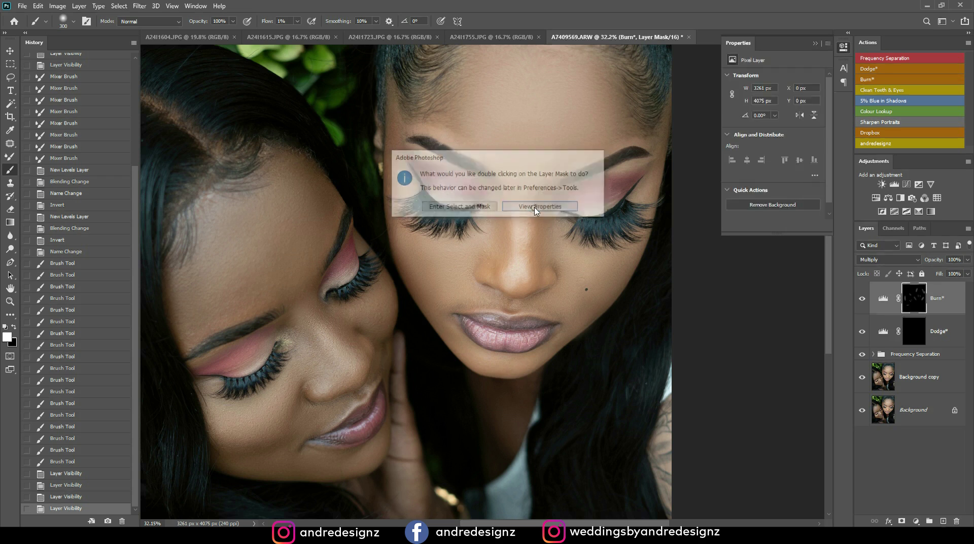
left_click(815, 44)
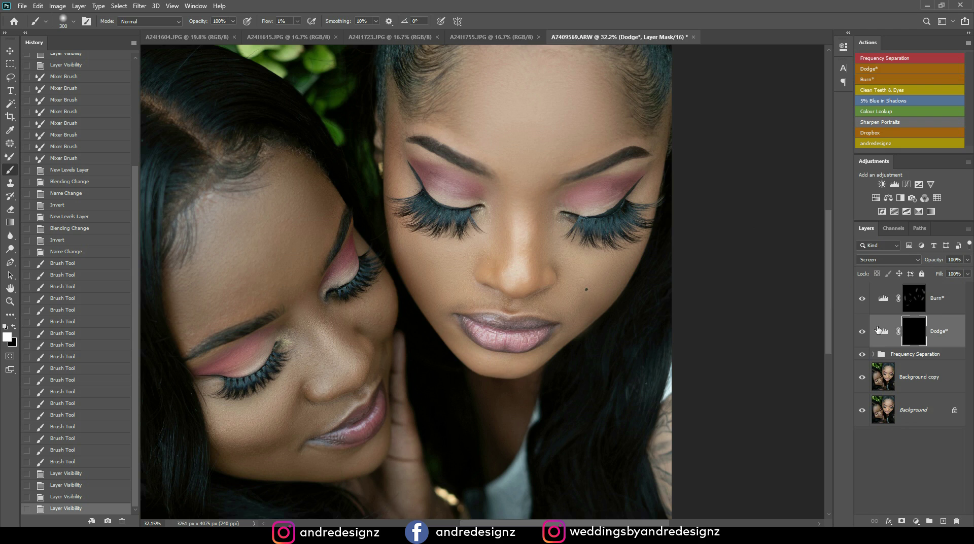
mouse_move(514, 240)
left_mouse_down()
mouse_move(519, 253)
mouse_move(484, 306)
mouse_move(543, 244)
mouse_move(523, 256)
left_mouse_up()
scroll(522, 253, "up", 2)
scroll(522, 248, "up", 3)
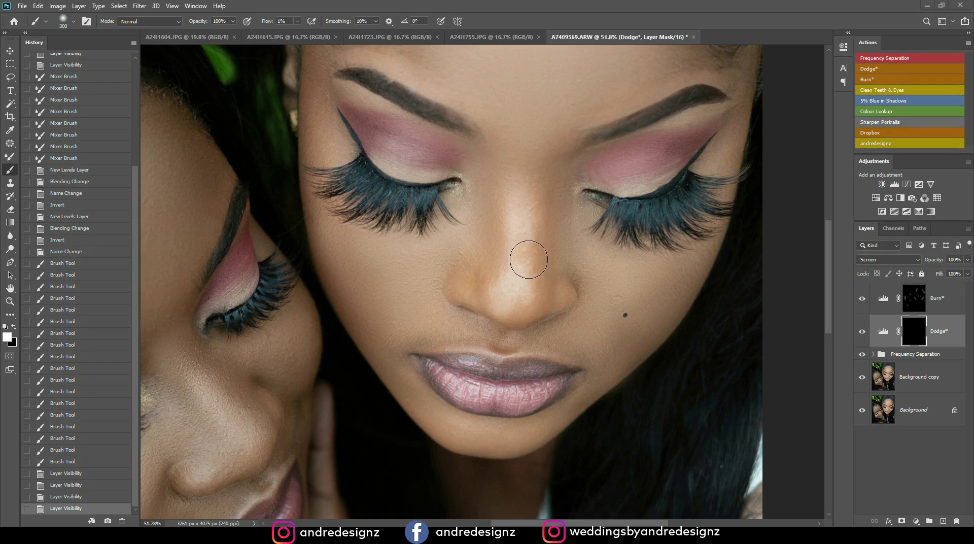
left_click_drag(527, 260, 524, 261)
key("[")
key("[")
key("[")
key("[")
key("[")
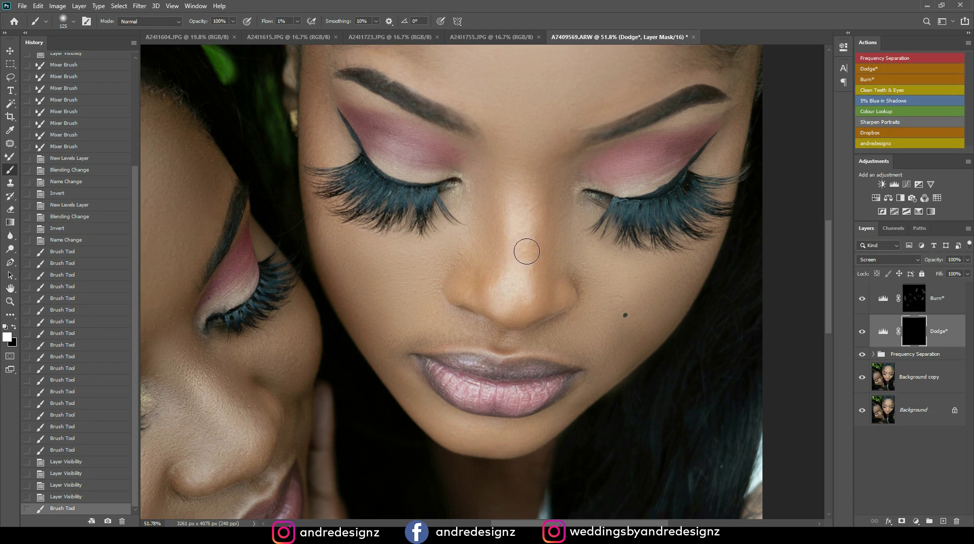
left_click_drag(521, 251, 523, 218)
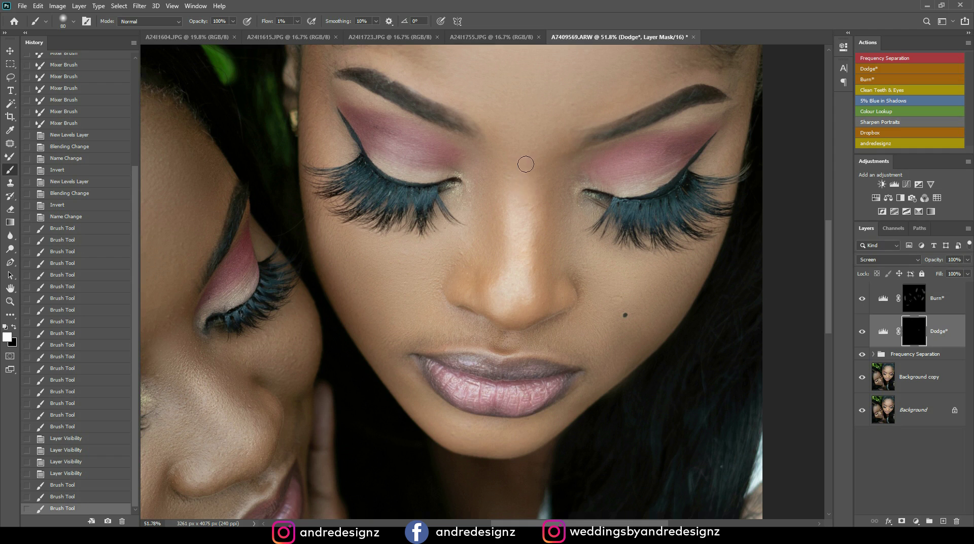
mouse_move(529, 158)
left_mouse_down()
mouse_move(528, 195)
mouse_move(521, 161)
mouse_move(518, 183)
mouse_move(533, 135)
mouse_move(536, 178)
mouse_move(511, 229)
mouse_move(511, 221)
mouse_move(515, 268)
mouse_move(511, 168)
mouse_move(515, 195)
mouse_move(525, 160)
mouse_move(532, 190)
mouse_move(530, 282)
mouse_move(521, 207)
mouse_move(512, 288)
mouse_move(531, 138)
left_mouse_up()
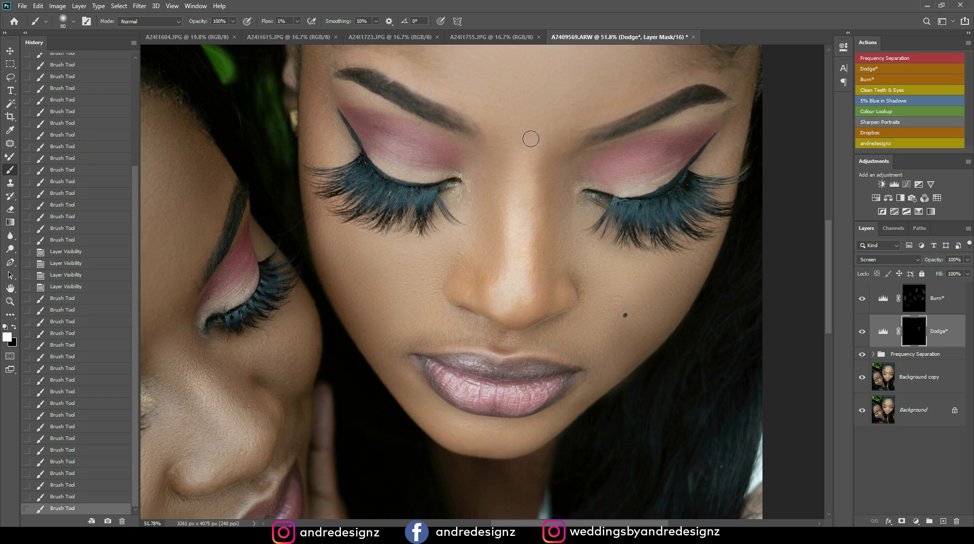
Brighten the length of the right woman's nose bridge with a 150 px brush and compare with the Dodge* layer hidden and shown
key("]")
key("]")
key("]")
mouse_move(528, 129)
left_mouse_down()
mouse_move(519, 178)
mouse_move(520, 126)
mouse_move(526, 224)
left_mouse_up()
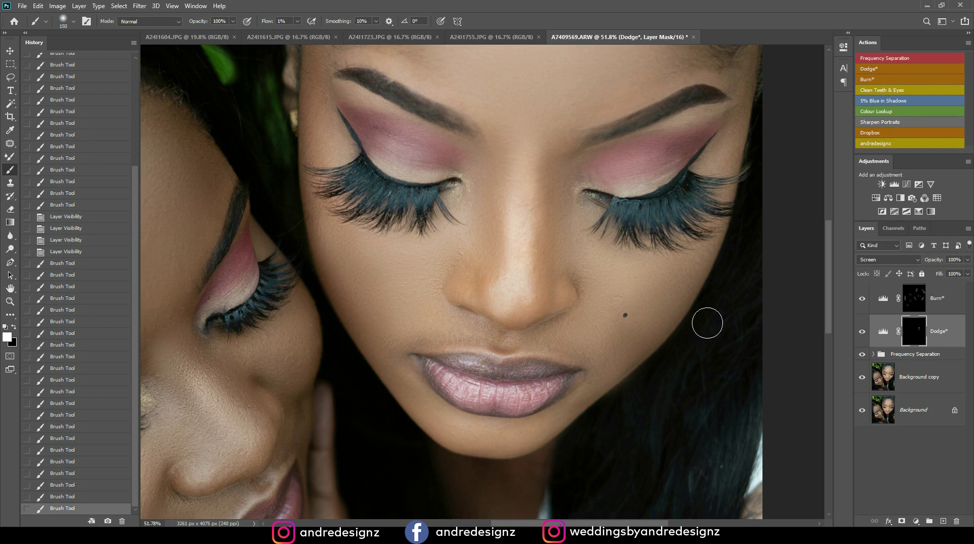
left_click(861, 333)
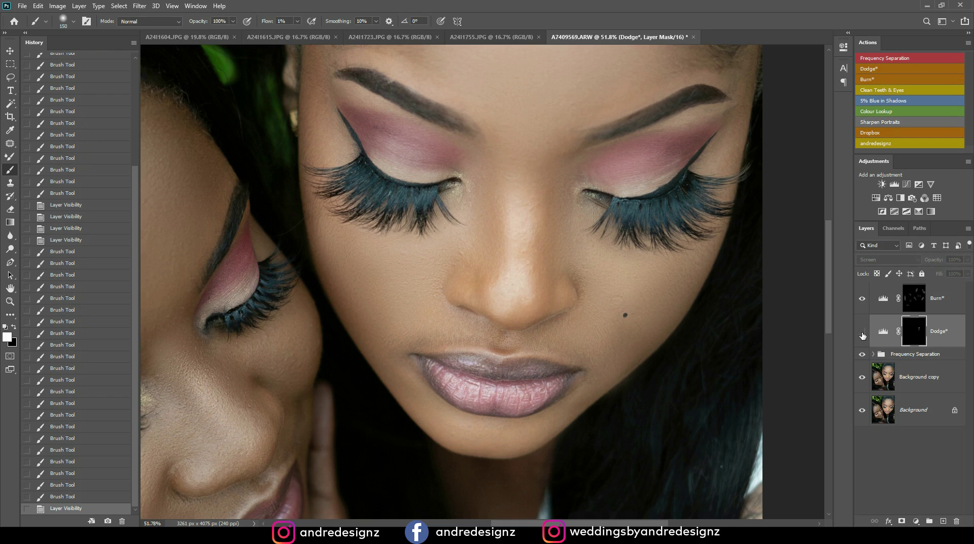
left_click(861, 334)
Dodge the right woman's cheeks beneath the lashes and her chin on the Dodge* mask with a 175 px brush
key("bracketright")
mouse_move(374, 247)
left_mouse_down()
mouse_move(436, 243)
mouse_move(440, 232)
mouse_move(396, 251)
mouse_move(353, 219)
mouse_move(370, 247)
left_mouse_up()
left_click_drag(370, 246, 364, 238)
left_click_drag(364, 238, 381, 277)
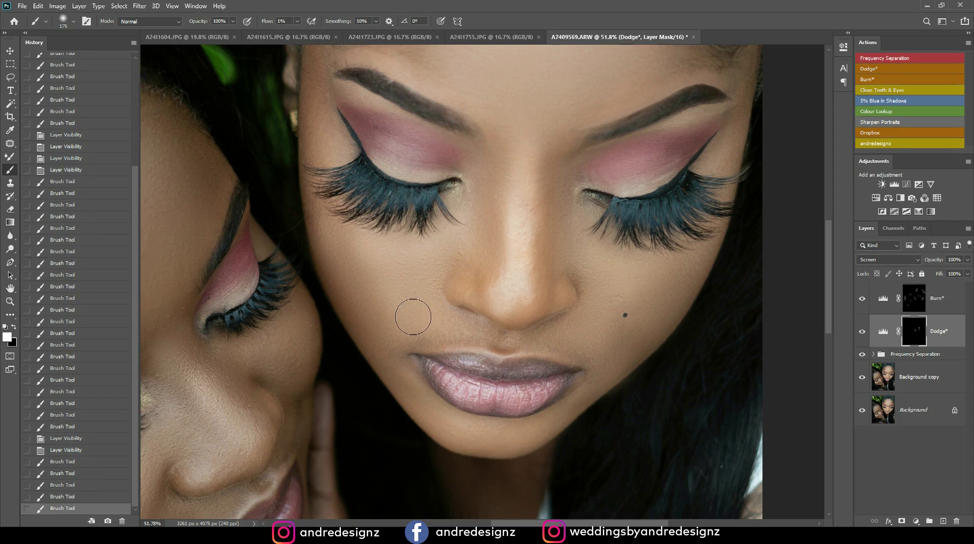
mouse_move(647, 282)
left_mouse_down()
mouse_move(624, 286)
mouse_move(614, 258)
mouse_move(676, 263)
mouse_move(627, 290)
mouse_move(617, 281)
mouse_move(694, 263)
mouse_move(635, 267)
left_mouse_up()
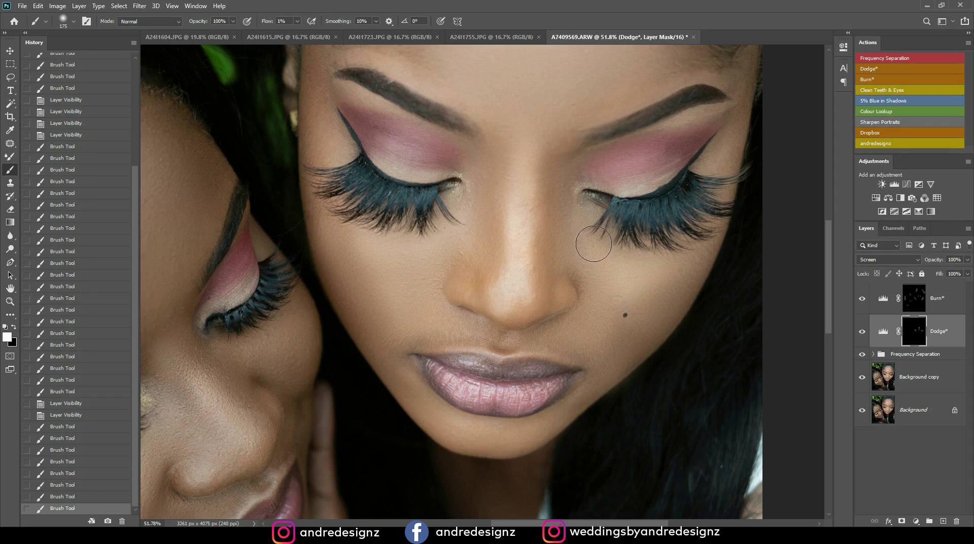
left_click_drag(522, 433, 492, 428)
Dodge the area above the right woman's upper lip and the tip of her nose with an 80 px brush
key("bracketleft")
key("bracketleft")
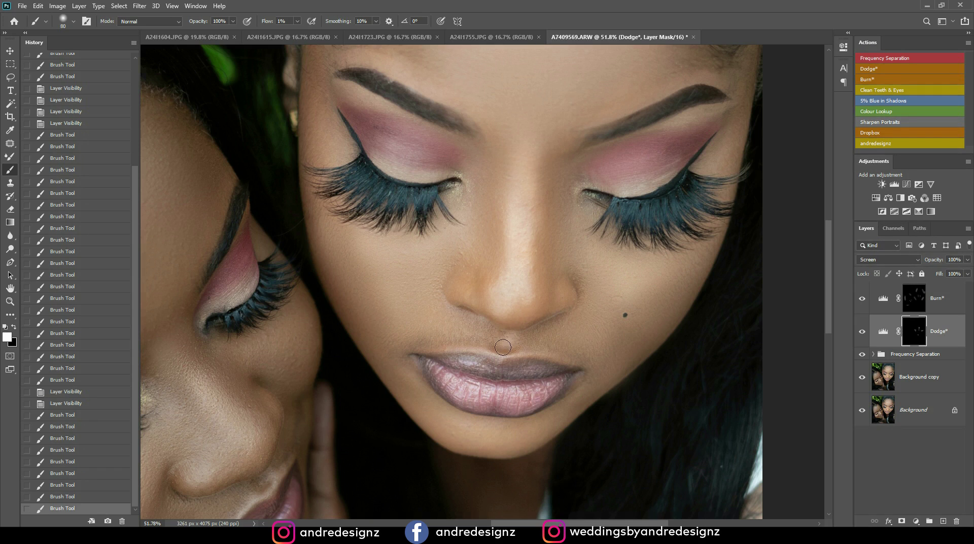
left_click_drag(498, 331, 528, 350)
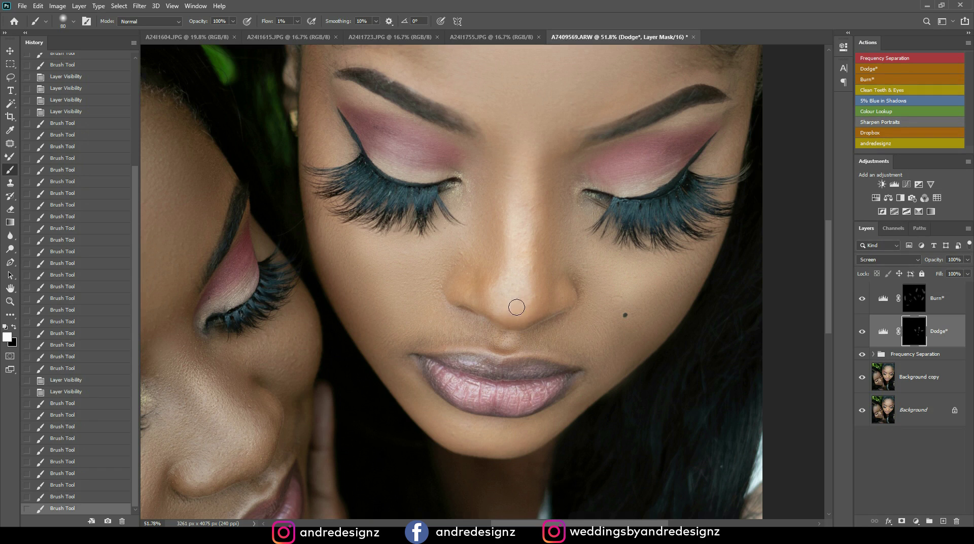
mouse_move(532, 317)
left_mouse_down()
mouse_move(496, 311)
mouse_move(521, 315)
mouse_move(525, 279)
left_mouse_up()
Dodge the left woman's forehead with a 500 px brush and compare with the Dodge* layer hidden and shown
scroll(526, 278, "down", 3)
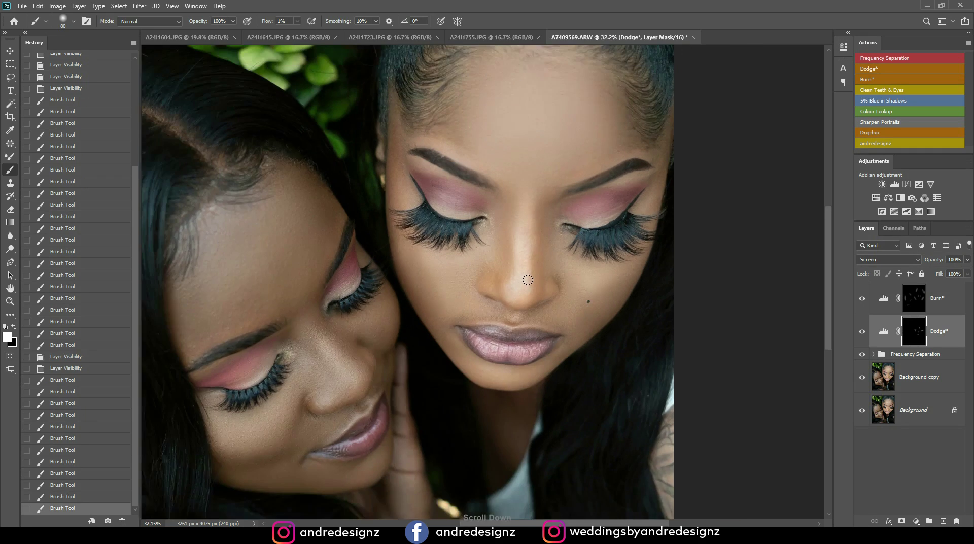
scroll(528, 280, "down", 1)
scroll(576, 178, "up", 2)
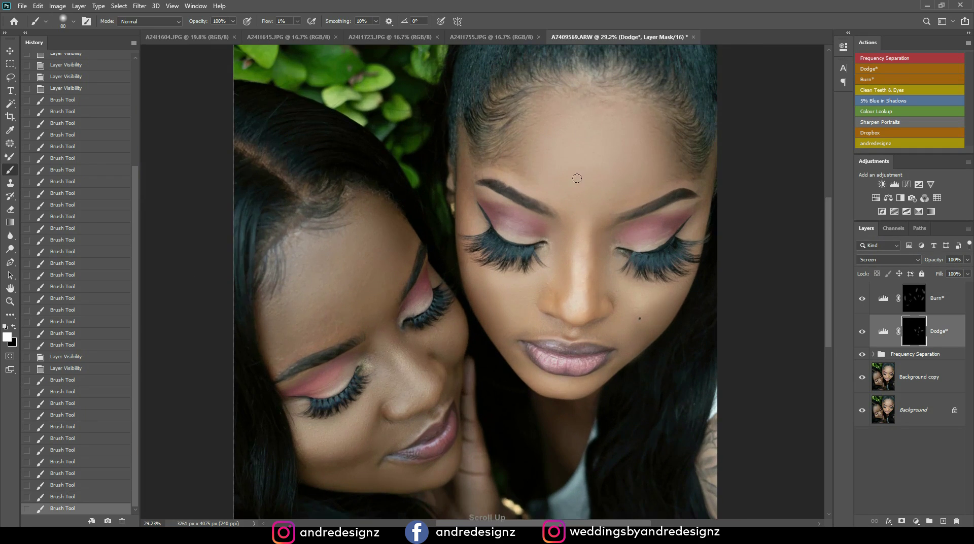
scroll(573, 158, "down", 2)
scroll(371, 299, "up", 3)
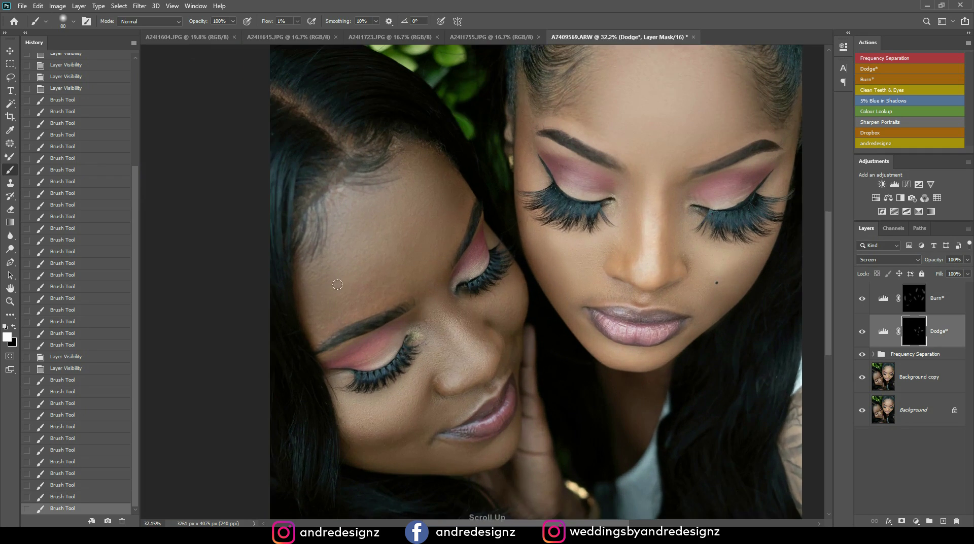
scroll(403, 274, "down", 2)
key("bracketright")
key("bracketright")
key("bracketright")
key("bracketright")
key("bracketright")
key("bracketright")
key("bracketright")
key("bracketright")
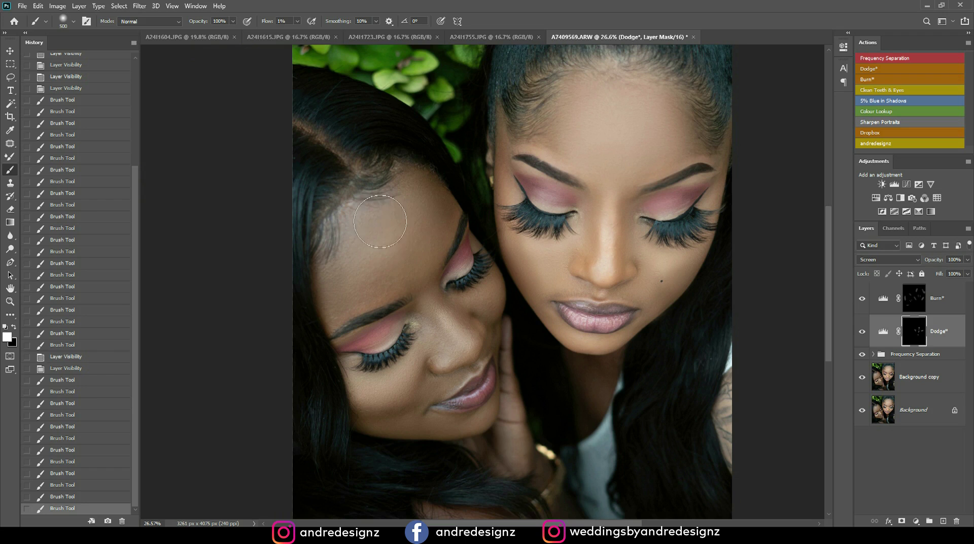
mouse_move(421, 232)
left_mouse_down()
mouse_move(415, 252)
mouse_move(419, 226)
left_mouse_up()
left_click(862, 332)
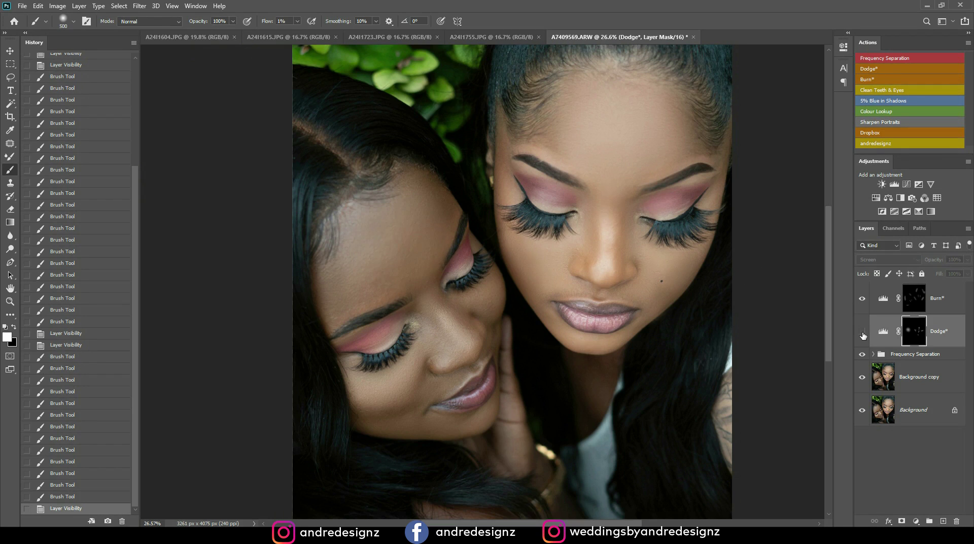
left_click(861, 332)
Dodge the bridge and tip of the left woman's nose with a 150 px brush
key("bracketleft")
key("bracketleft")
key("bracketleft")
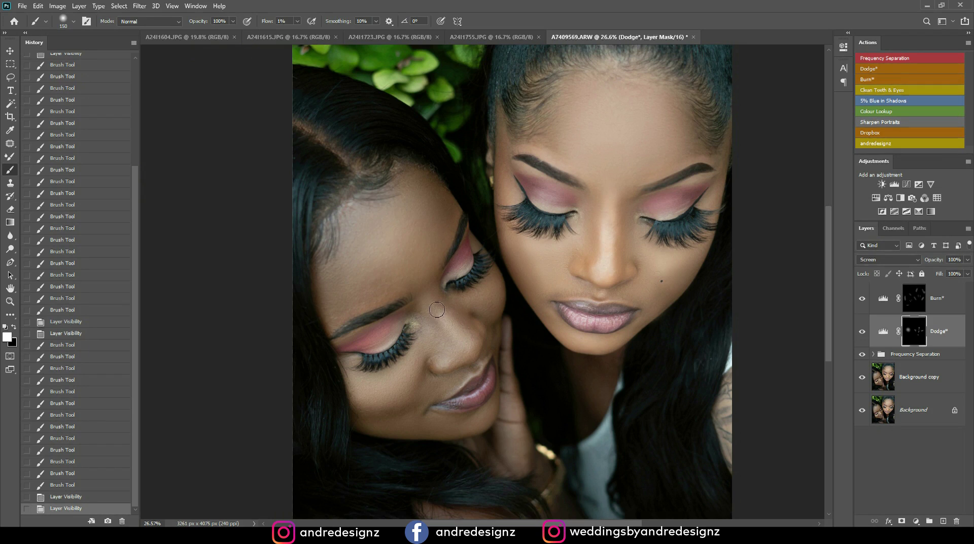
left_click_drag(426, 292, 456, 327)
left_click(472, 355)
Dodge both of the left woman's cheeks beneath the lashes with a 250 px brush
key("bracketright")
key("bracketright")
key("bracketright")
left_click_drag(397, 379, 373, 392)
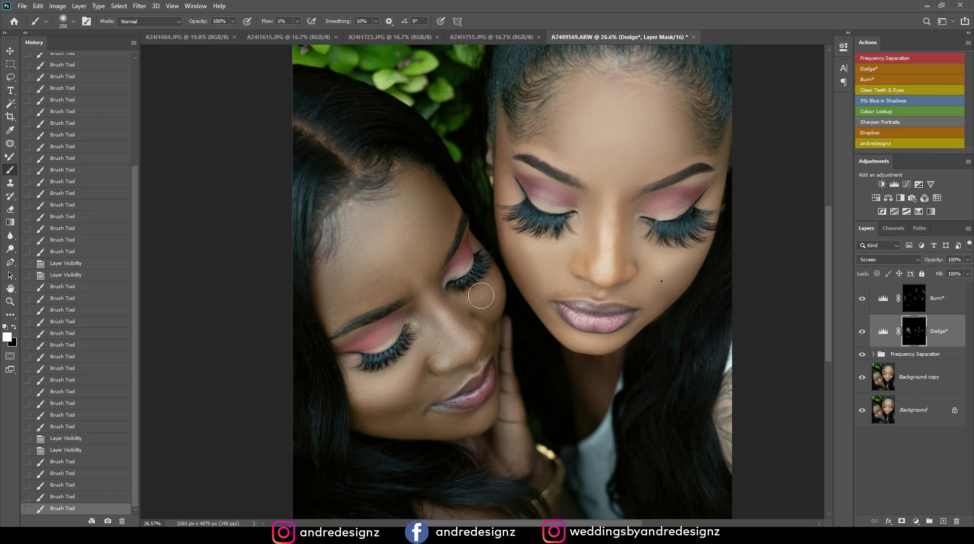
left_click(483, 292)
left_click(486, 289)
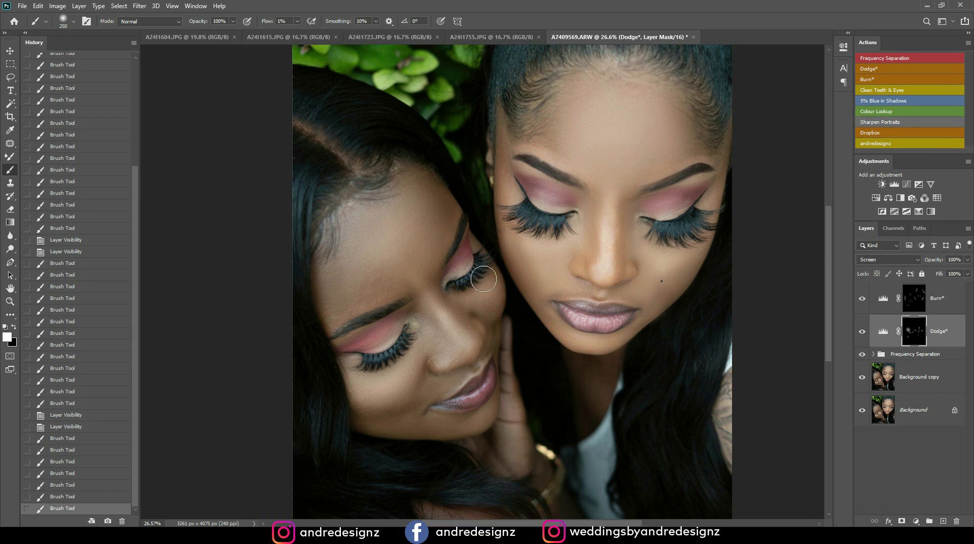
Examine the dodged and burned faces as a whole and the right woman's face close up
scroll(502, 251, "down", 5)
scroll(639, 210, "up", 8)
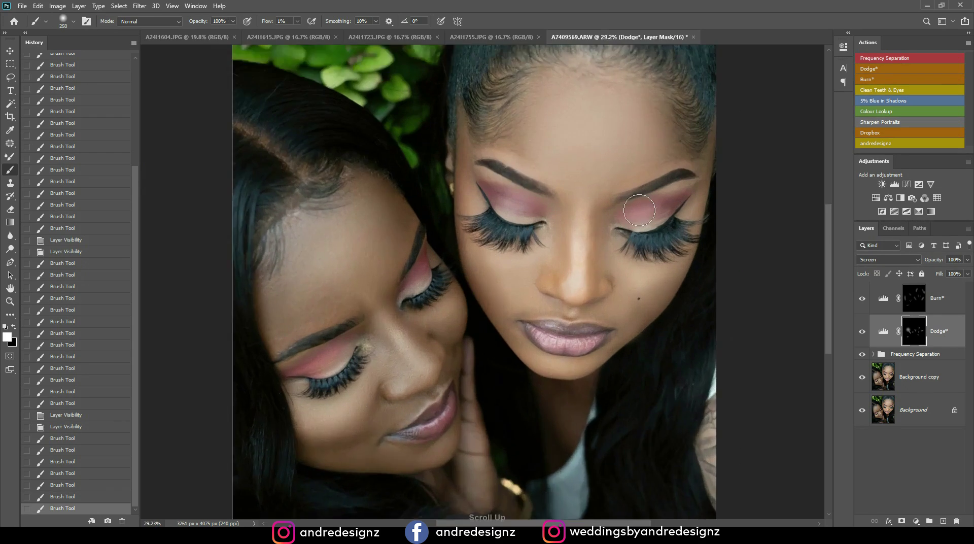
scroll(639, 210, "up", 4)
scroll(408, 132, "down", 1)
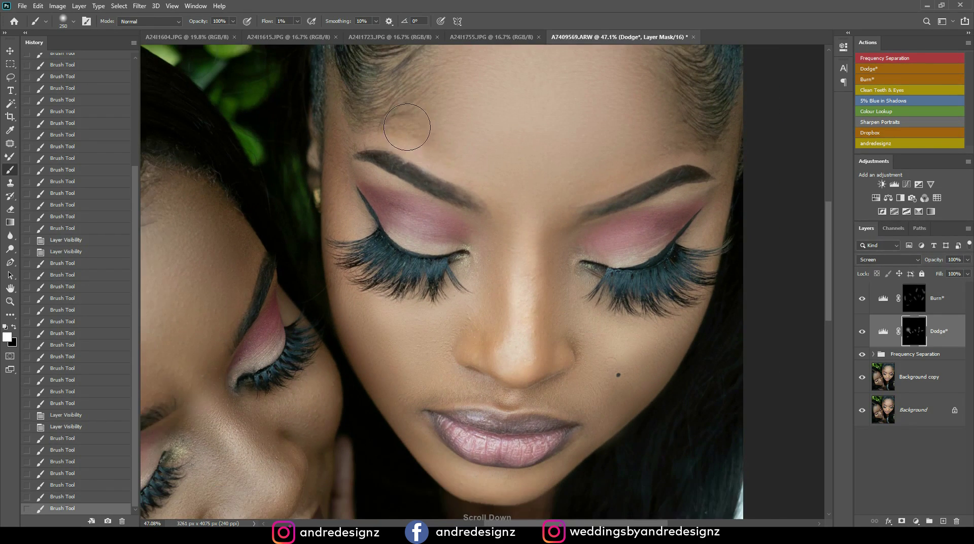
scroll(431, 162, "up", 1)
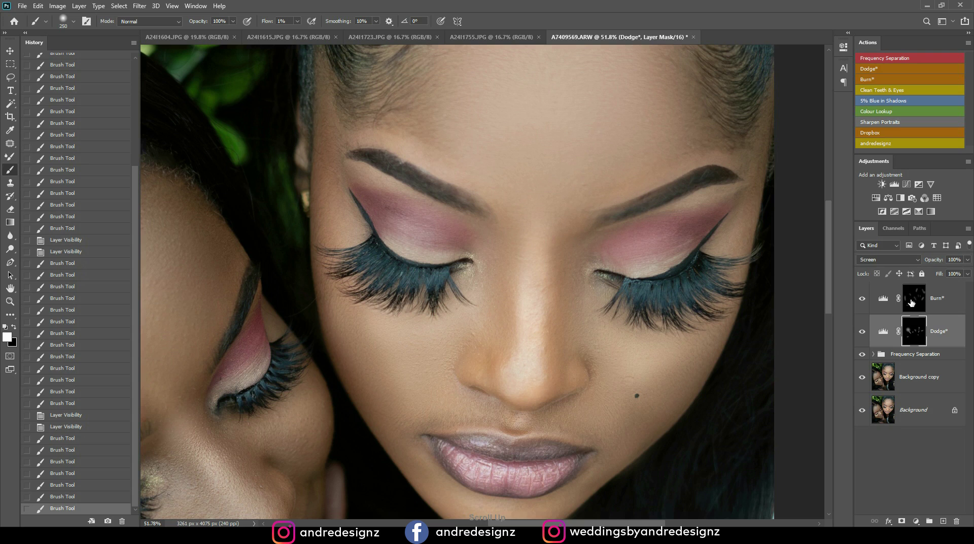
Burn the skin along both of the right woman's eyebrows on the Burn* layer mask with a 150 px brush
left_click(911, 303)
key("[")
key("[")
key("[")
key("[")
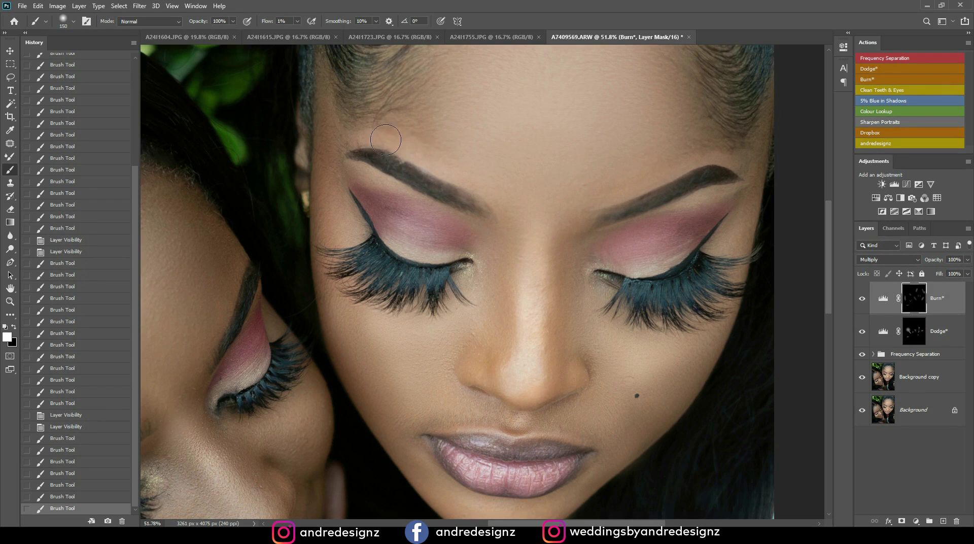
left_click_drag(410, 145, 425, 166)
left_click_drag(366, 136, 387, 142)
mouse_move(386, 143)
left_mouse_down()
mouse_move(340, 136)
mouse_move(413, 125)
left_mouse_up()
mouse_move(412, 125)
left_mouse_down()
mouse_move(423, 142)
mouse_move(415, 127)
left_mouse_up()
left_click_drag(415, 126, 445, 147)
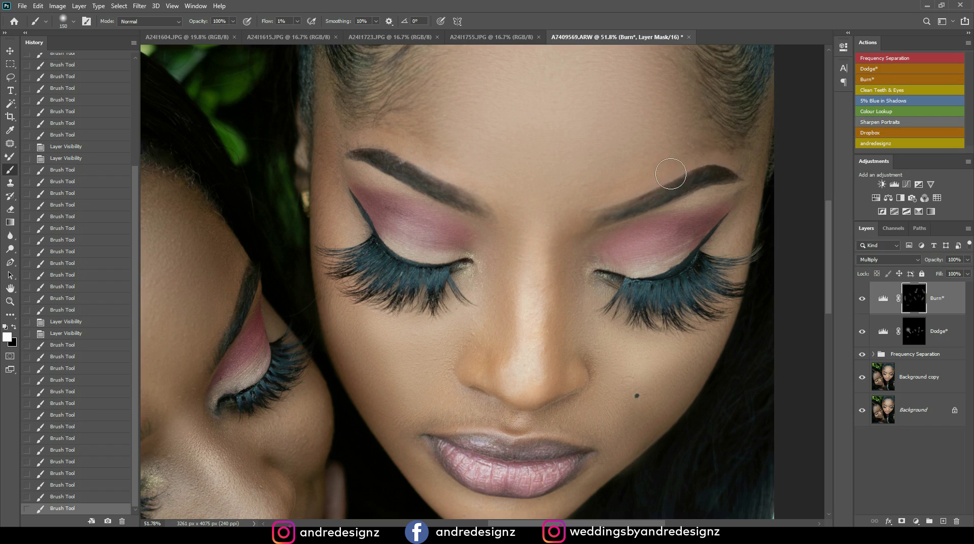
mouse_move(708, 157)
left_mouse_down()
mouse_move(747, 178)
mouse_move(715, 161)
mouse_move(686, 162)
mouse_move(648, 192)
left_mouse_up()
scroll(646, 192, "down", 5)
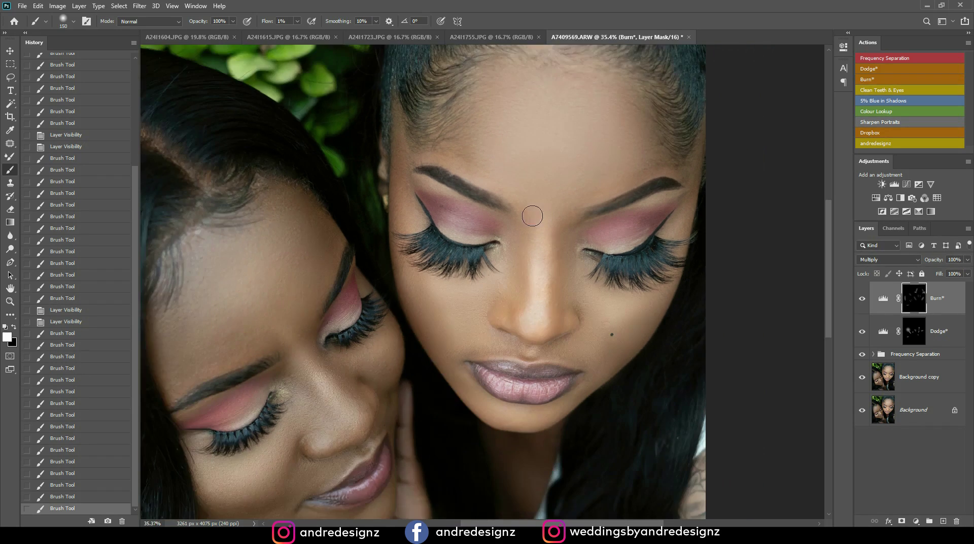
Burn the outer edge of the right woman's cheek and jaw, on the side facing the other woman, down towards the mouth corner
scroll(498, 223, "up", 7)
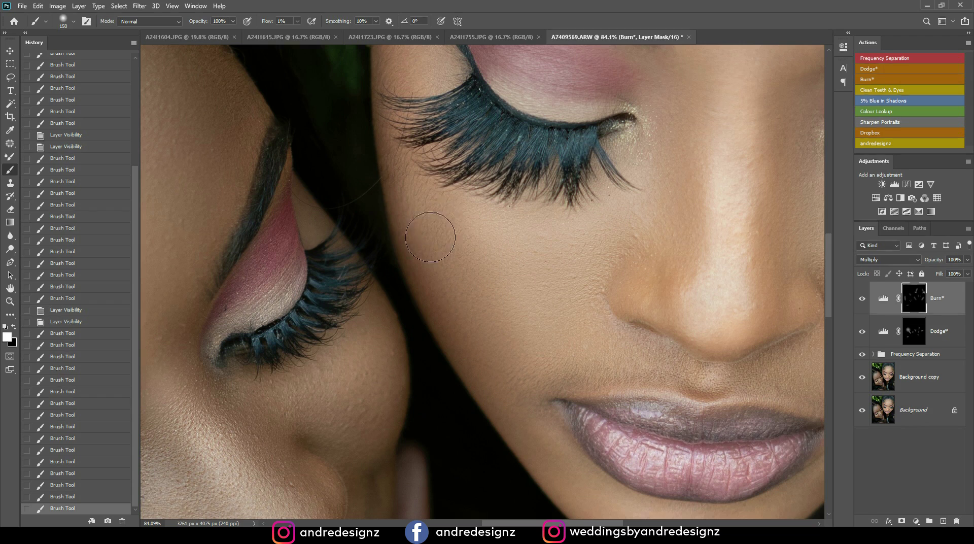
left_click(493, 332)
left_click(499, 338)
mouse_move(499, 339)
left_mouse_down()
mouse_move(527, 422)
mouse_move(464, 307)
mouse_move(426, 191)
mouse_move(418, 197)
mouse_move(457, 307)
mouse_move(538, 435)
mouse_move(444, 263)
mouse_move(573, 445)
left_mouse_up()
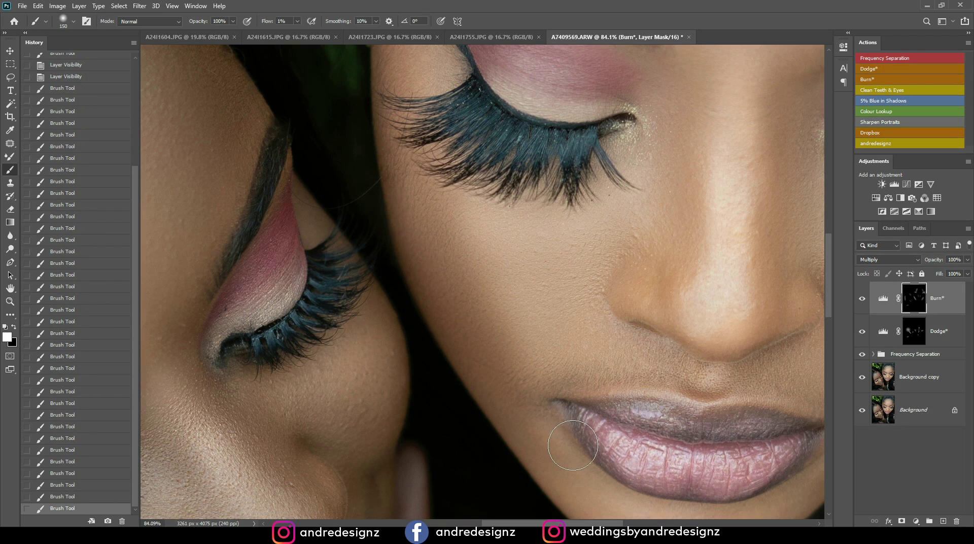
scroll(618, 334, "down", 5)
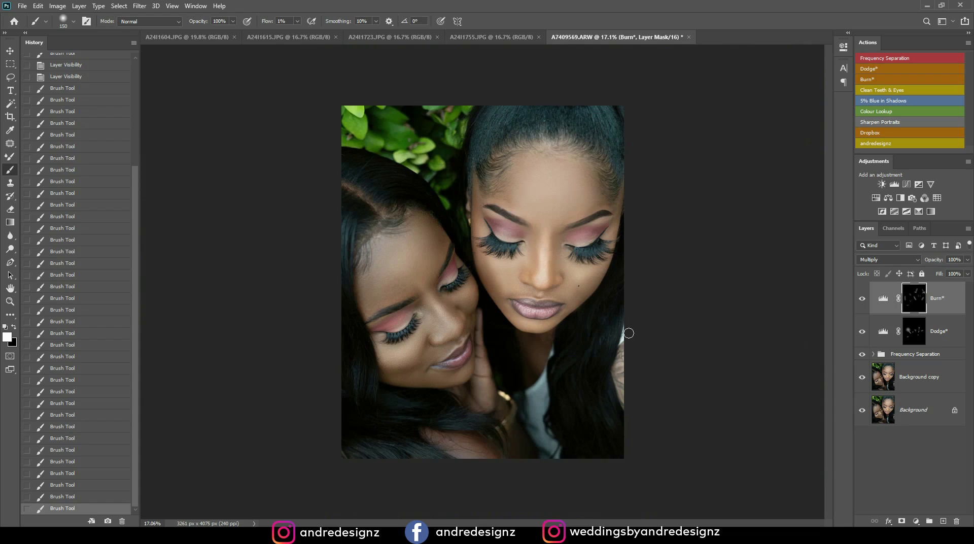
scroll(618, 329, "up", 3)
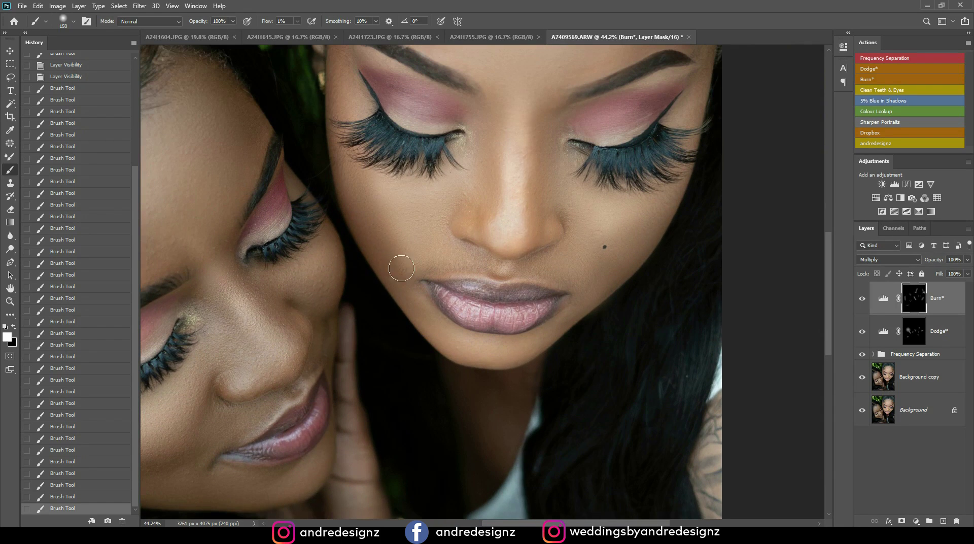
mouse_move(376, 182)
left_mouse_down()
mouse_move(417, 266)
mouse_move(393, 232)
left_mouse_up()
left_click(394, 232)
scroll(414, 315, "down", 2)
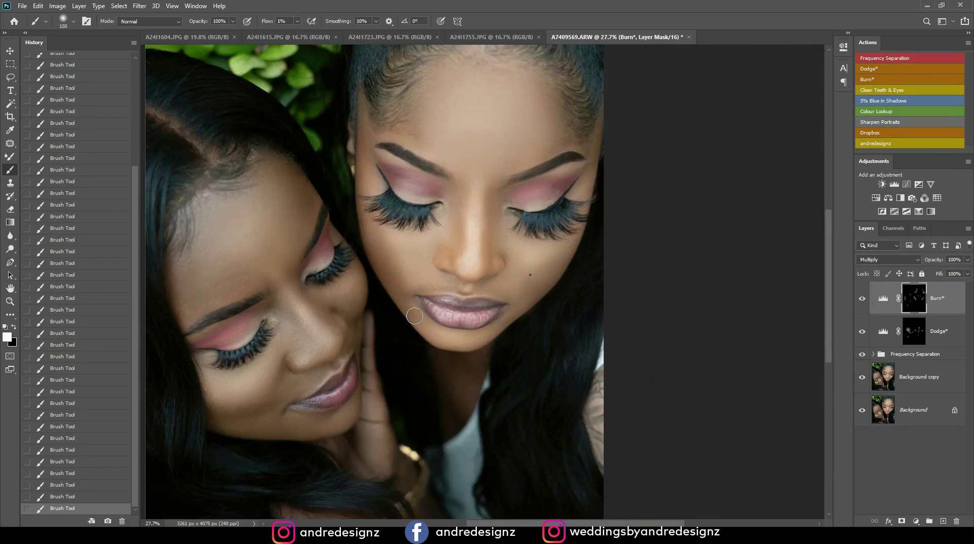
scroll(414, 316, "down", 1)
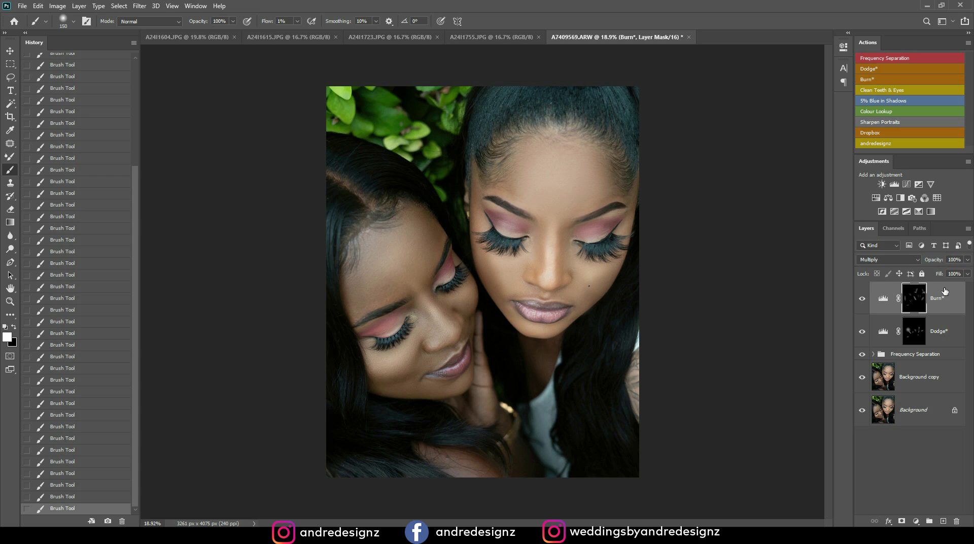
Group the Burn* and Dodge* layers and name the group DB
left_click(945, 298)
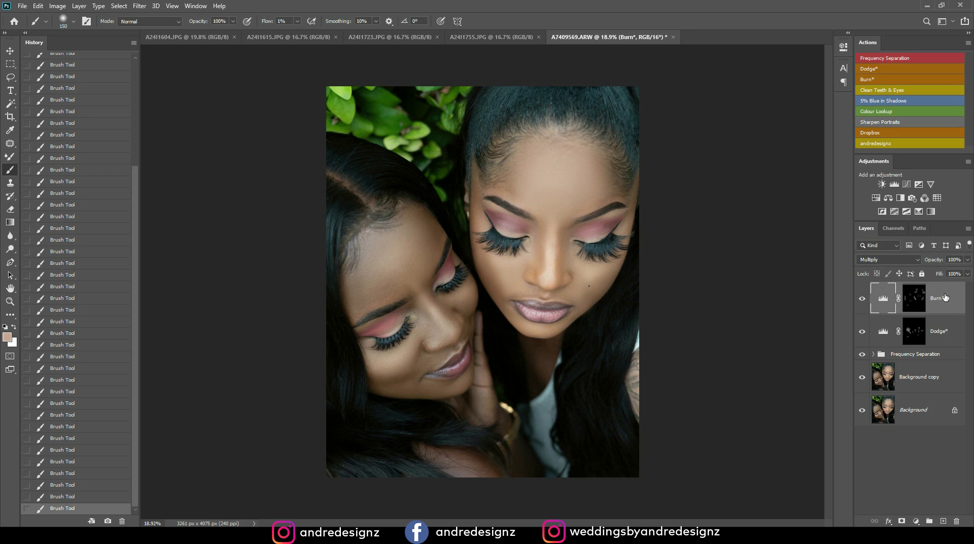
left_click(952, 342, "shift")
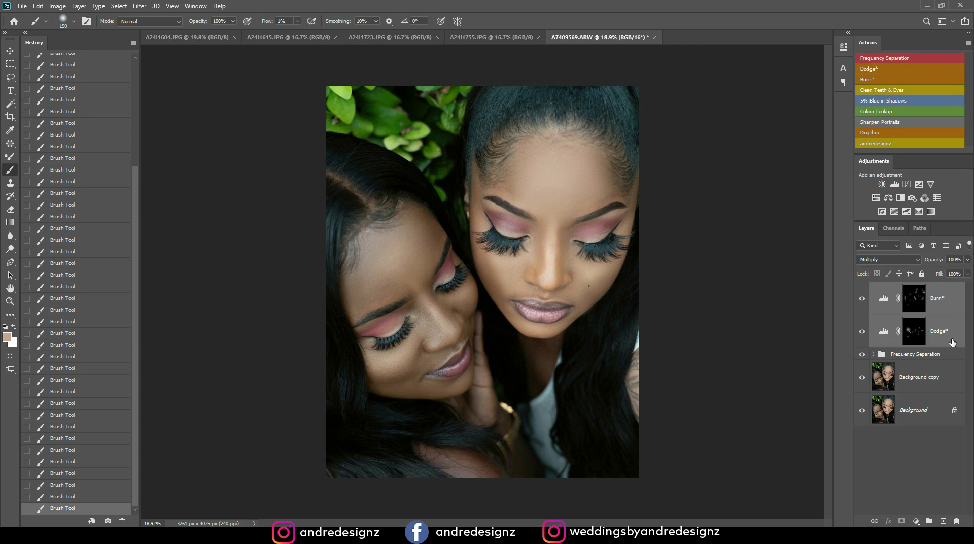
key("ctrl+g")
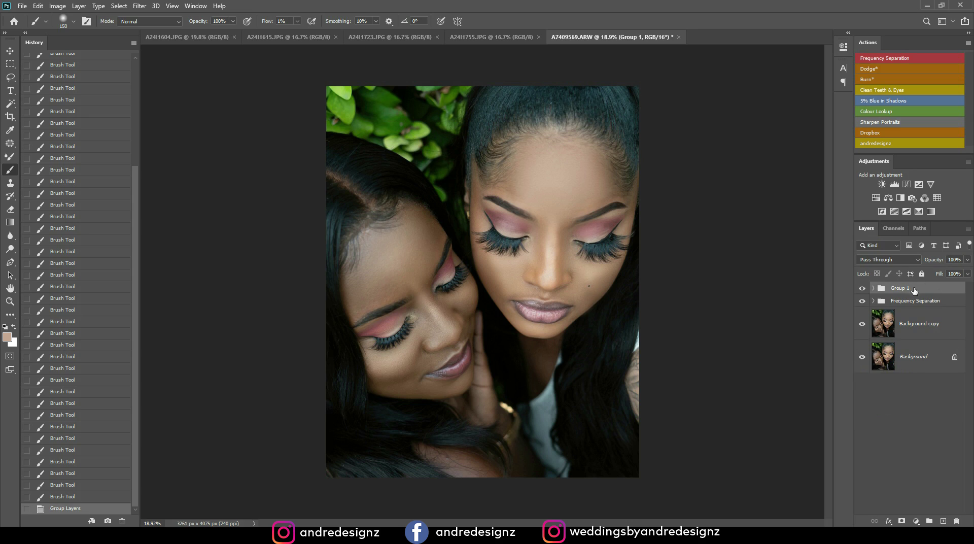
double_click(899, 288)
type("DB")
key("Return")
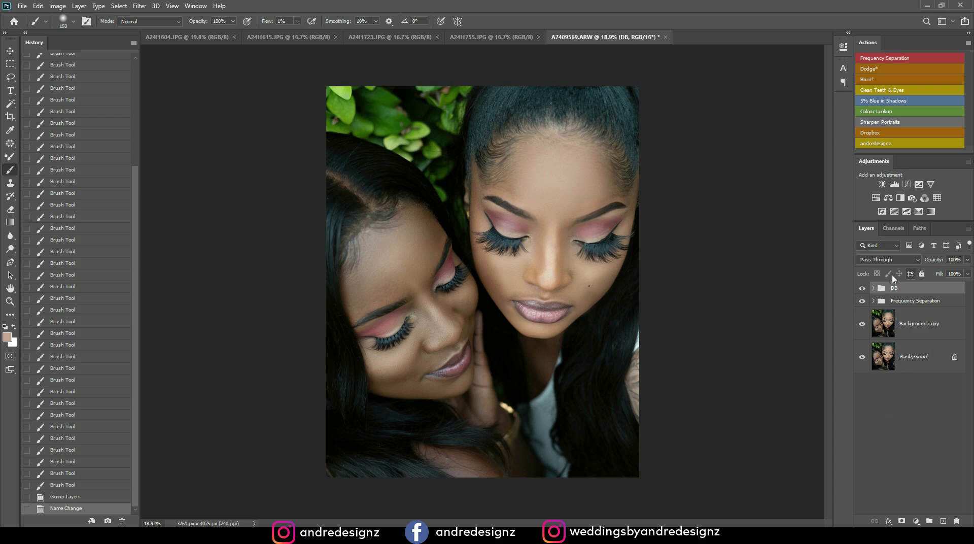
Compare the portrait with the DB group hidden and shown, and with the original Background layer alone
scroll(629, 317, "up", 2)
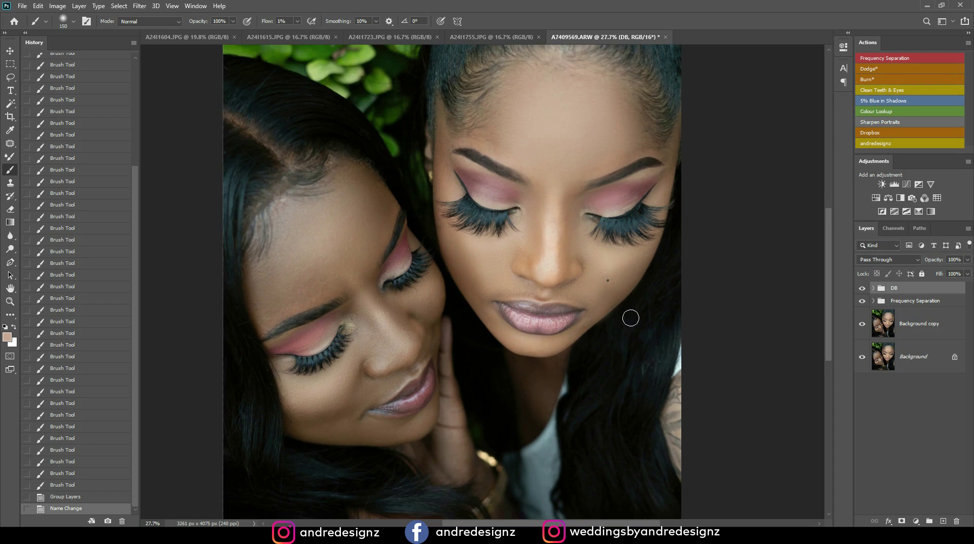
left_click(864, 288)
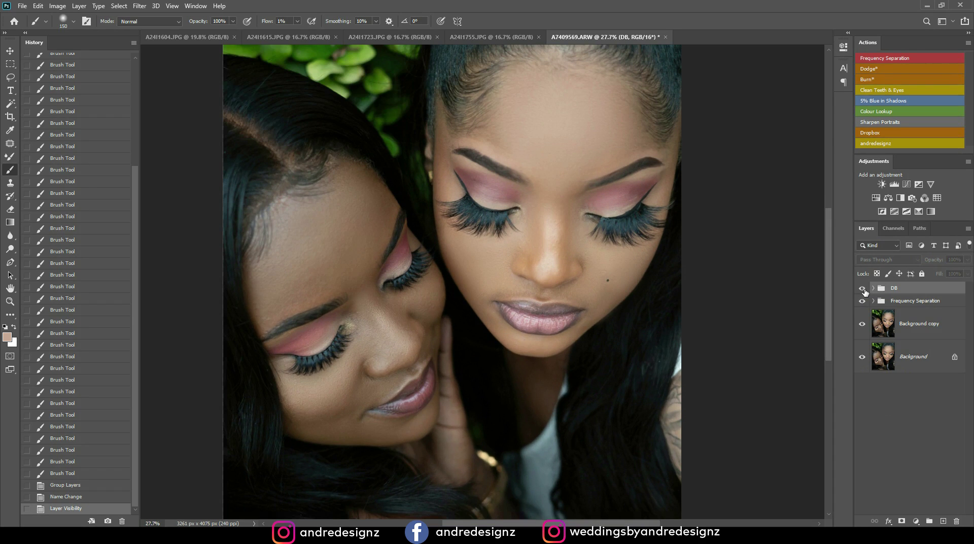
left_click(862, 288)
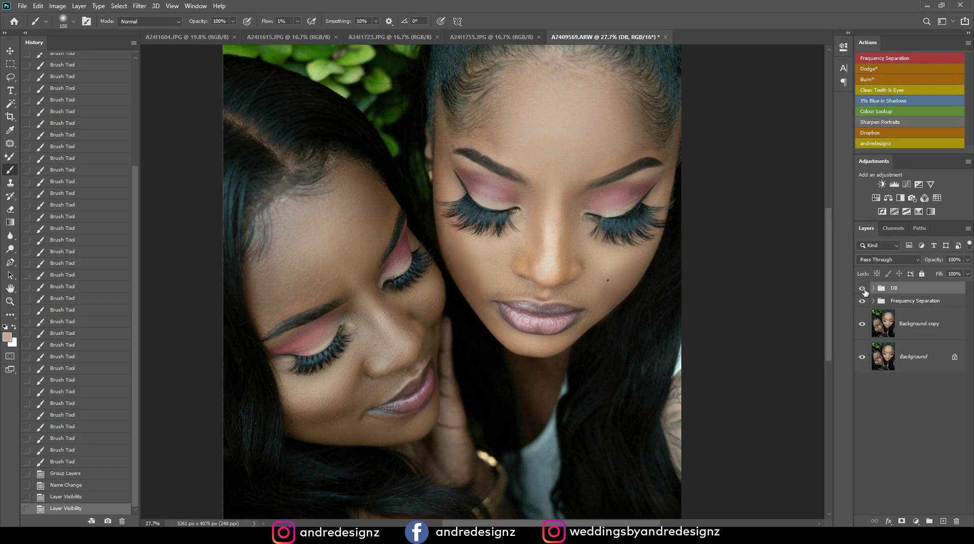
left_click(862, 358, "alt")
left_click(862, 358, "alt")
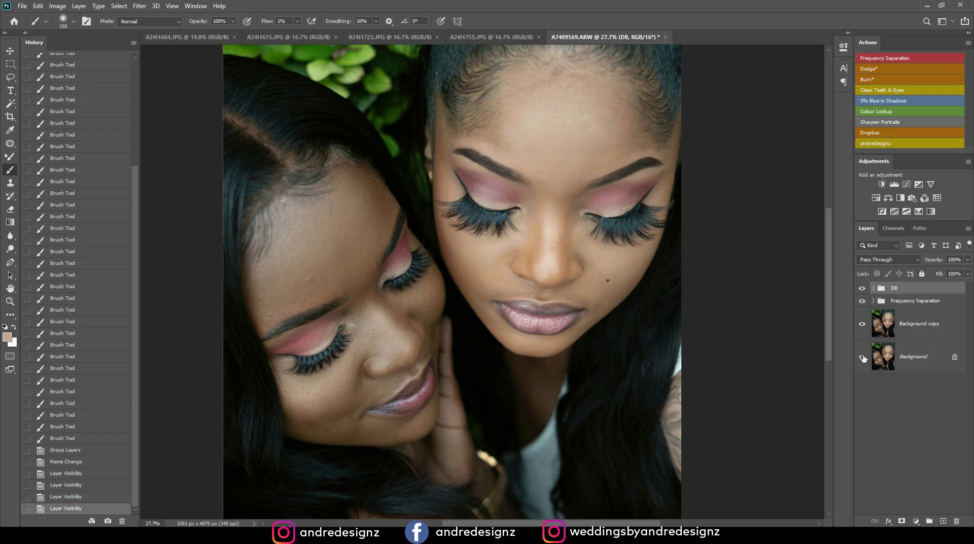
scroll(565, 358, "down", 4)
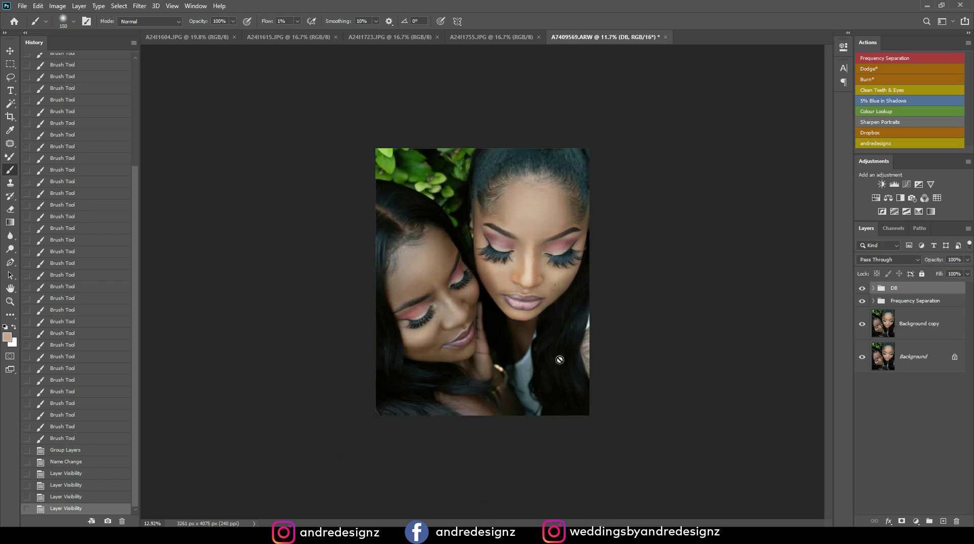
Blend the right woman's cheek beside the nose on the Low* layer with a 300 px Mixer Brush
scroll(527, 335, "up", 4)
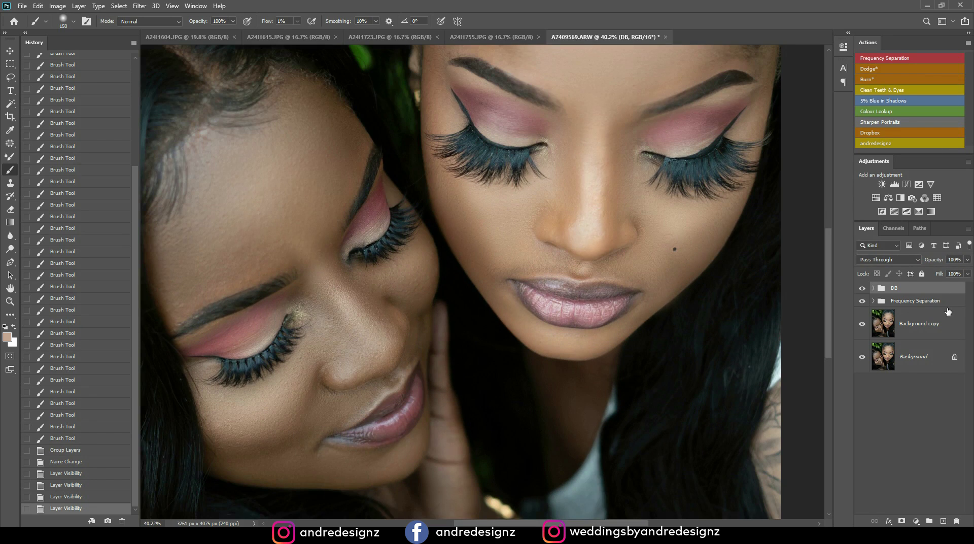
left_click(873, 301)
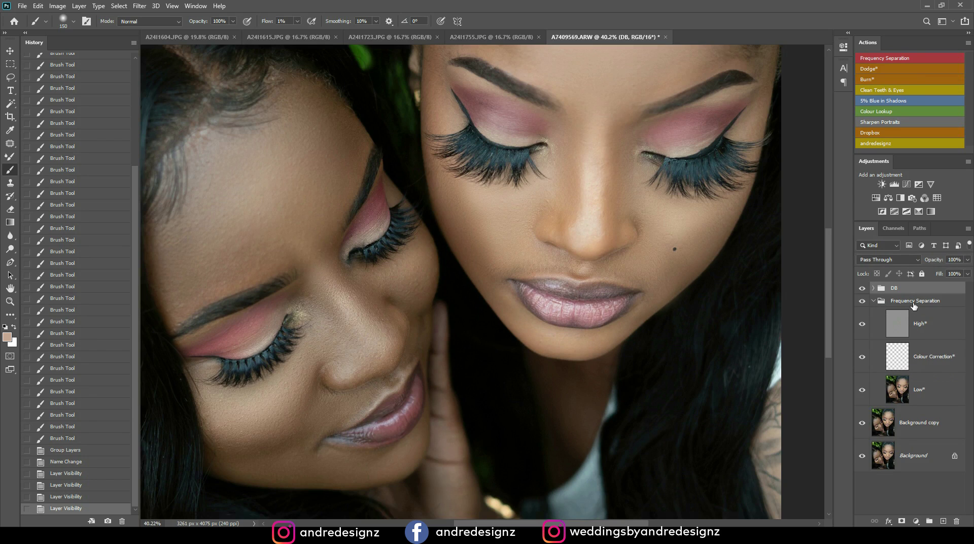
left_click(933, 395)
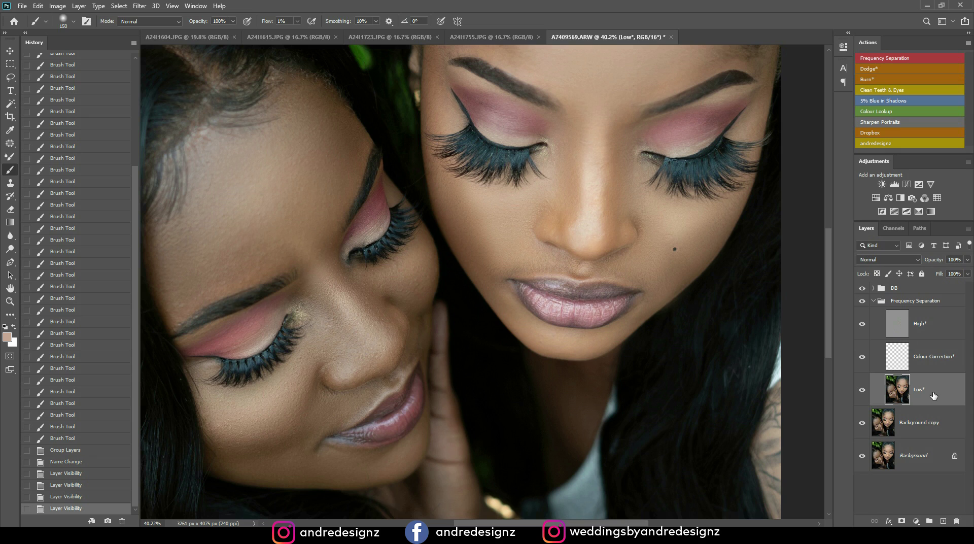
key("shift+b")
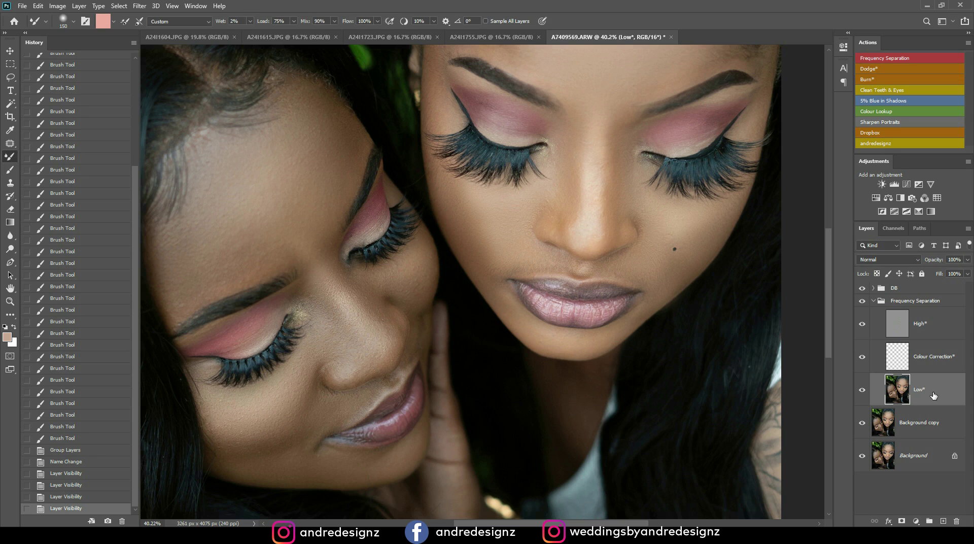
key("bracketright")
key("bracketright")
key("bracketright")
key("bracketright")
mouse_move(504, 249)
left_mouse_down()
mouse_move(489, 233)
mouse_move(507, 256)
left_mouse_up()
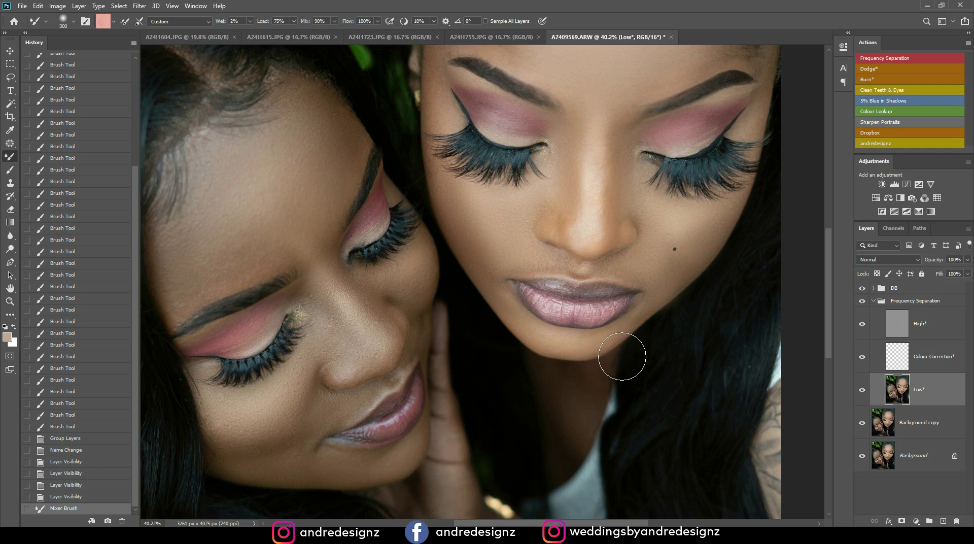
Blend the right woman's jawline beside the lips and chin on the Low* layer with a 125 px Mixer Brush
key("bracketleft")
key("bracketleft")
key("bracketleft")
key("bracketleft")
key("bracketleft")
left_click_drag(498, 287, 538, 343)
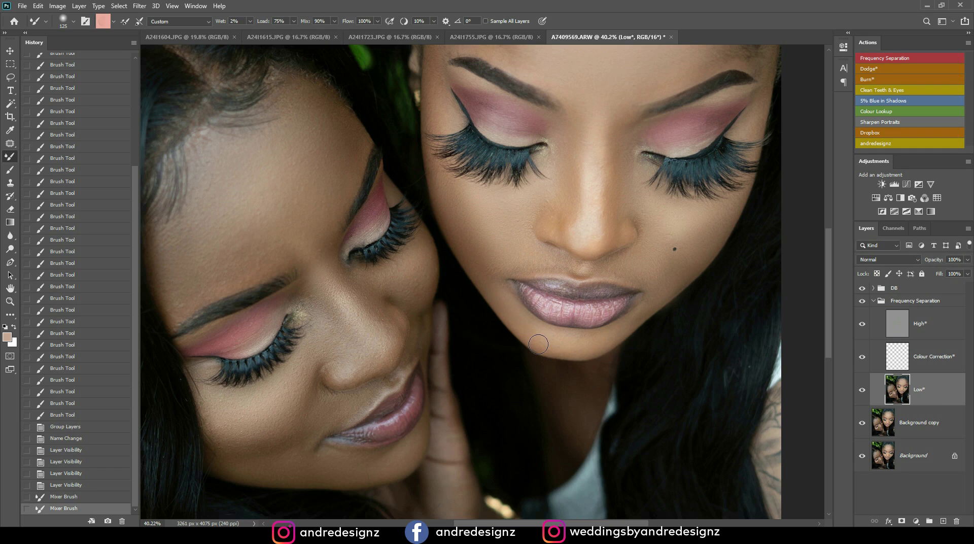
scroll(546, 345, "down", 5)
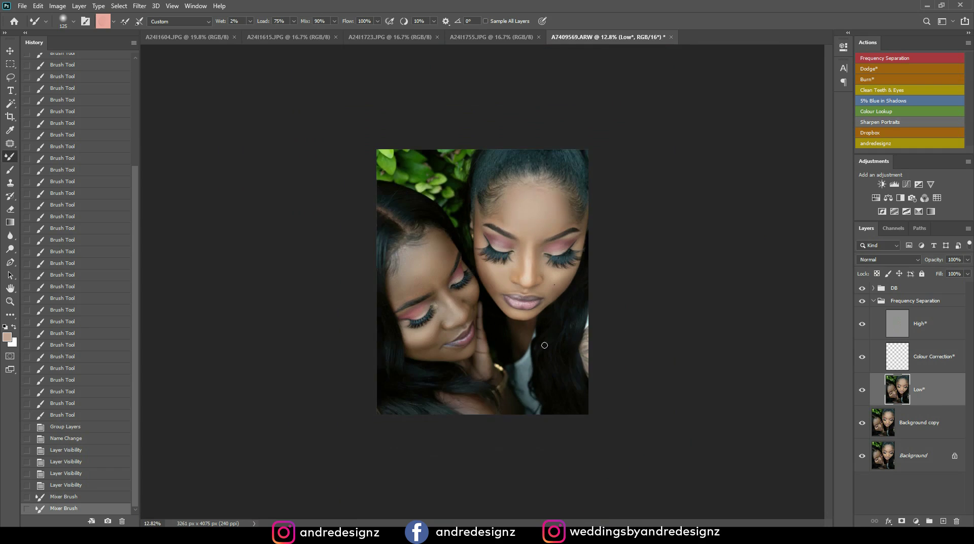
Stamp all visible layers into a new layer above the DB group and duplicate that stamped layer
scroll(545, 344, "up", 1)
left_click(919, 288)
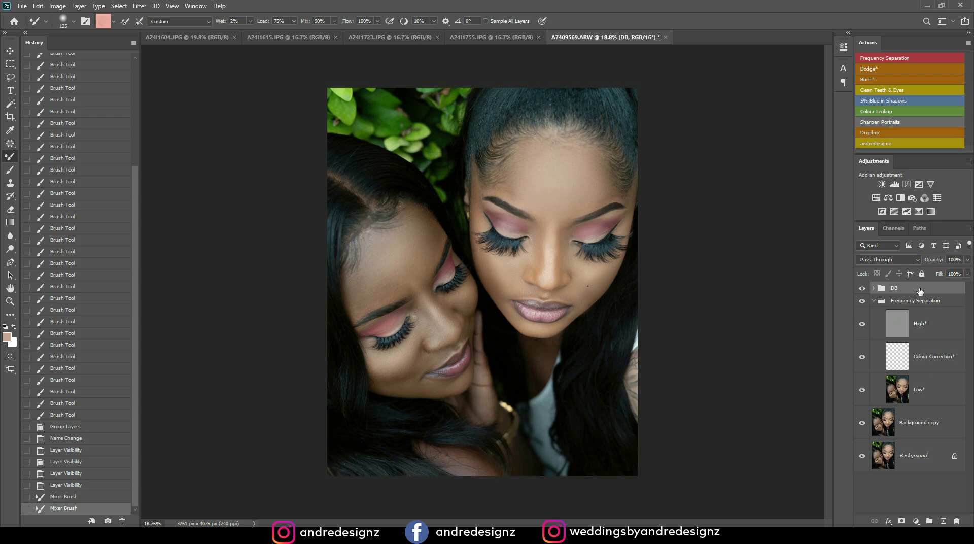
key("ctrl+shift+alt+e")
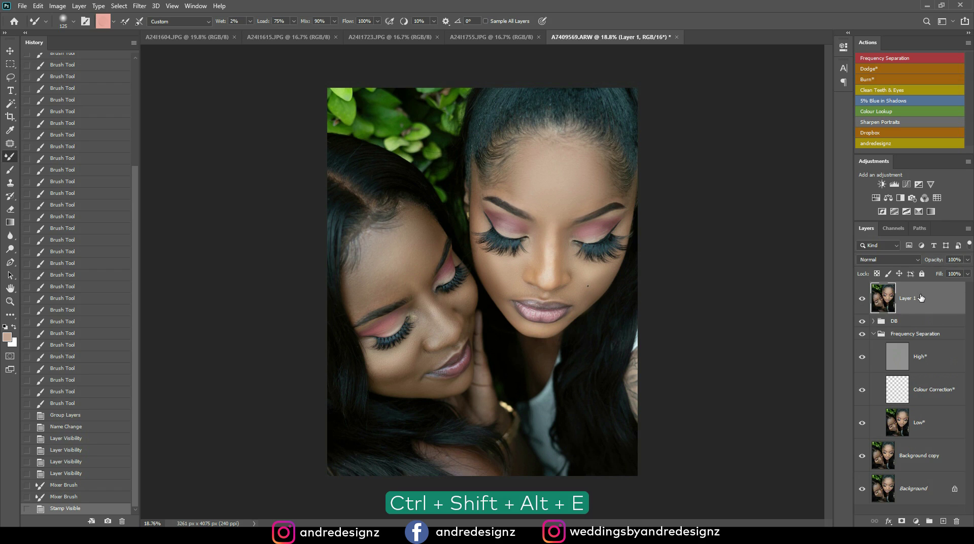
key("ctrl+j")
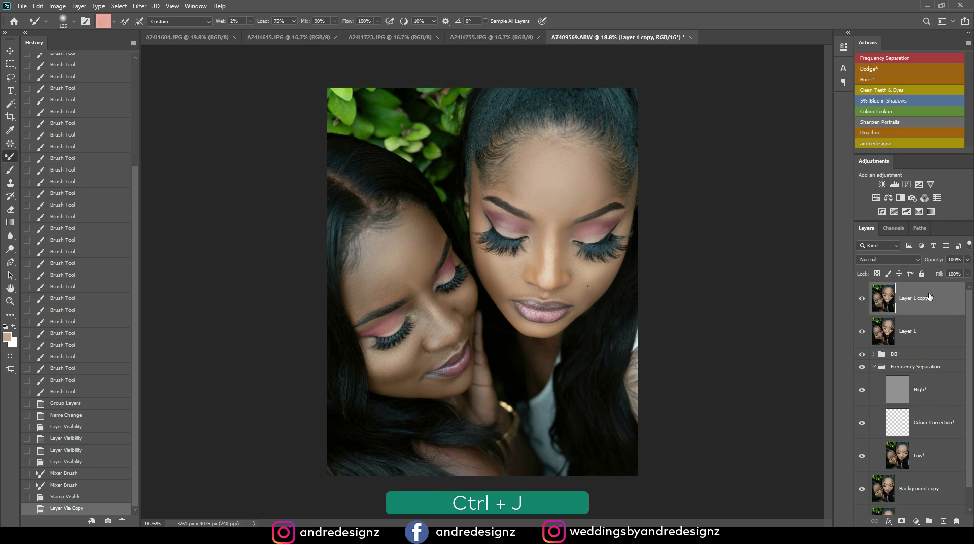
Open the Camera Raw filter on the duplicated layer, try the Auto tone settings and restore the defaults
left_click(139, 7)
left_click(170, 67)
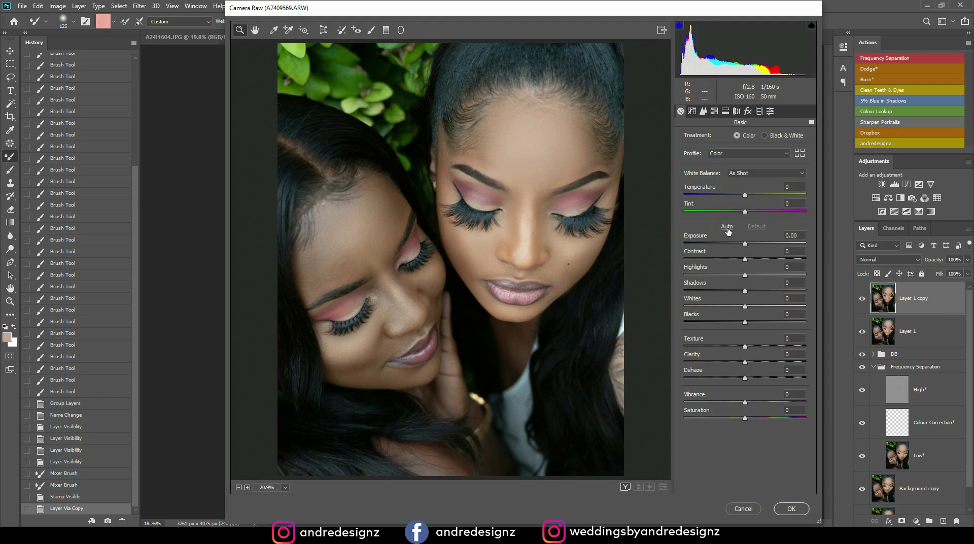
left_click(727, 227)
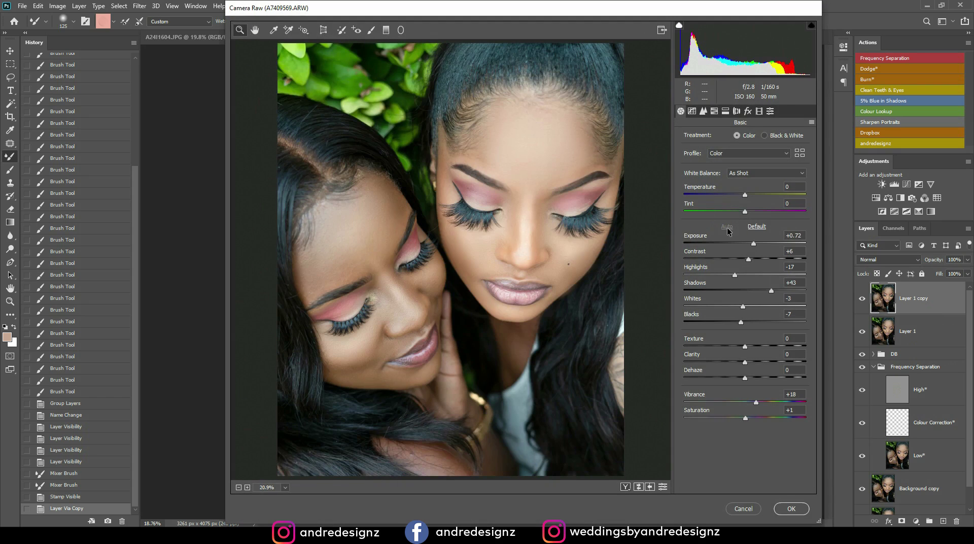
left_click(756, 226)
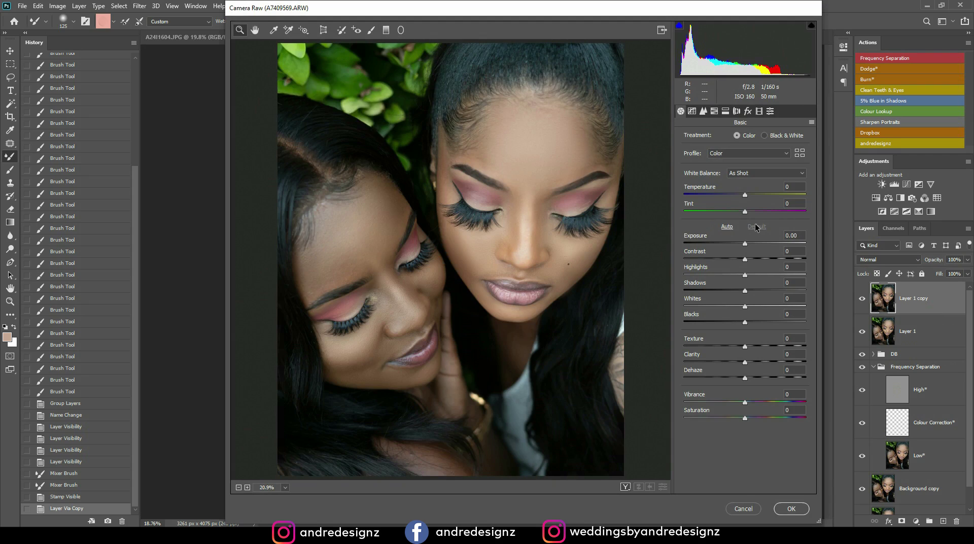
Set the Blue Primary hue to -10 in the Camera Raw calibration and compare before and after side by side
left_click(759, 112)
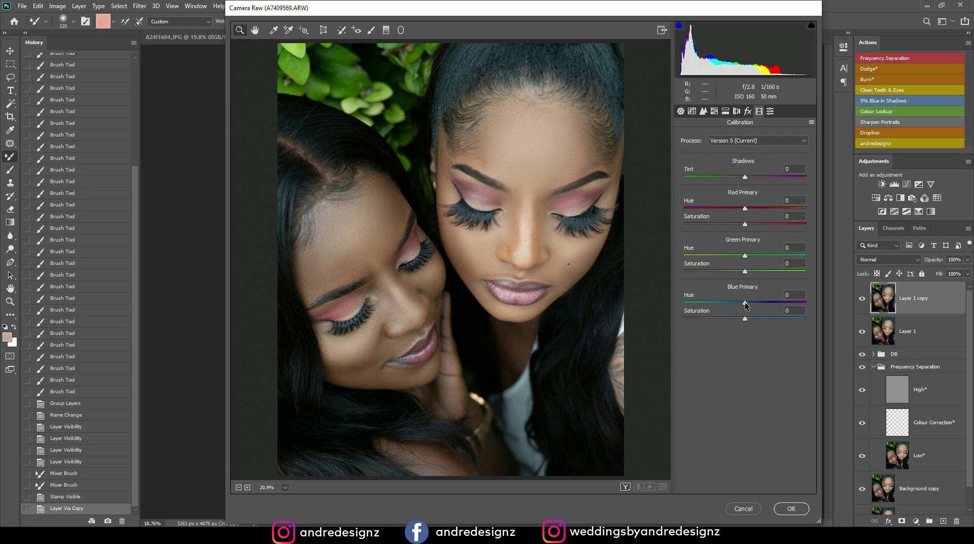
left_click_drag(745, 306, 739, 308)
left_click_drag(732, 306, 737, 306)
left_click(629, 488)
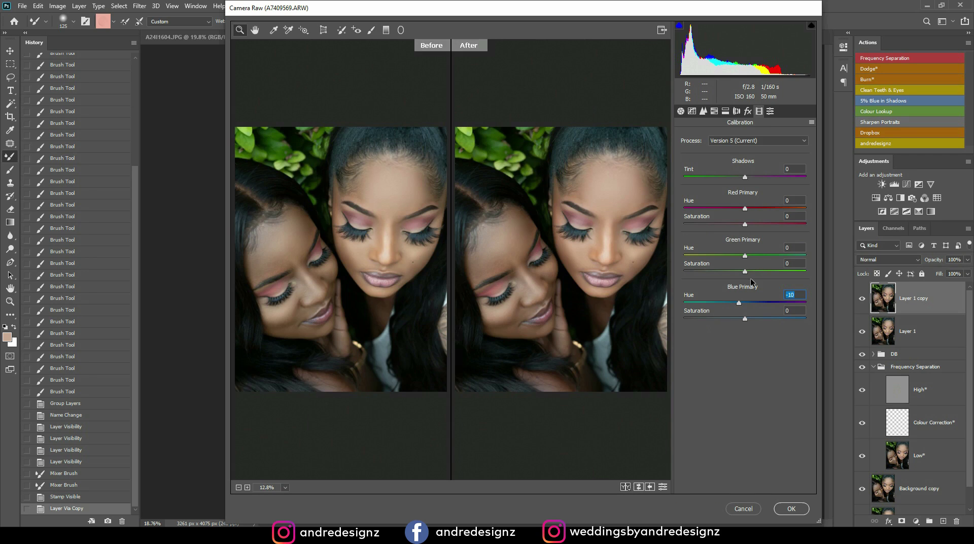
mouse_move(739, 303)
left_mouse_down()
mouse_move(791, 310)
mouse_move(710, 314)
mouse_move(744, 318)
left_mouse_up()
Lower the hue of the oranges and the greens in the HSL adjustments
left_click(715, 112)
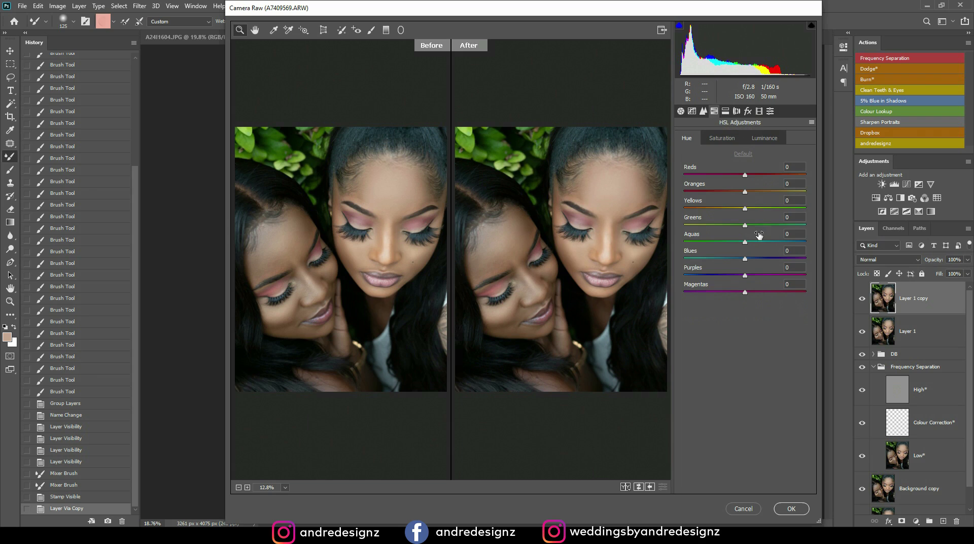
left_click_drag(744, 193, 737, 200)
mouse_move(745, 228)
left_mouse_down()
mouse_move(719, 229)
mouse_move(743, 230)
mouse_move(733, 232)
left_mouse_up()
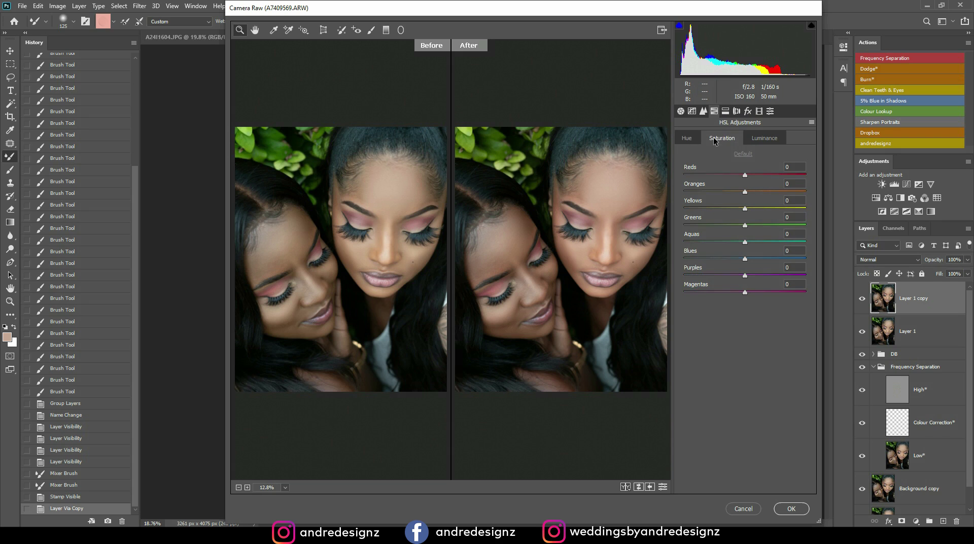
Check the remaining Camera Raw detail and tone curve settings and apply the filter to the duplicated layer
left_click(703, 110)
left_click(691, 111)
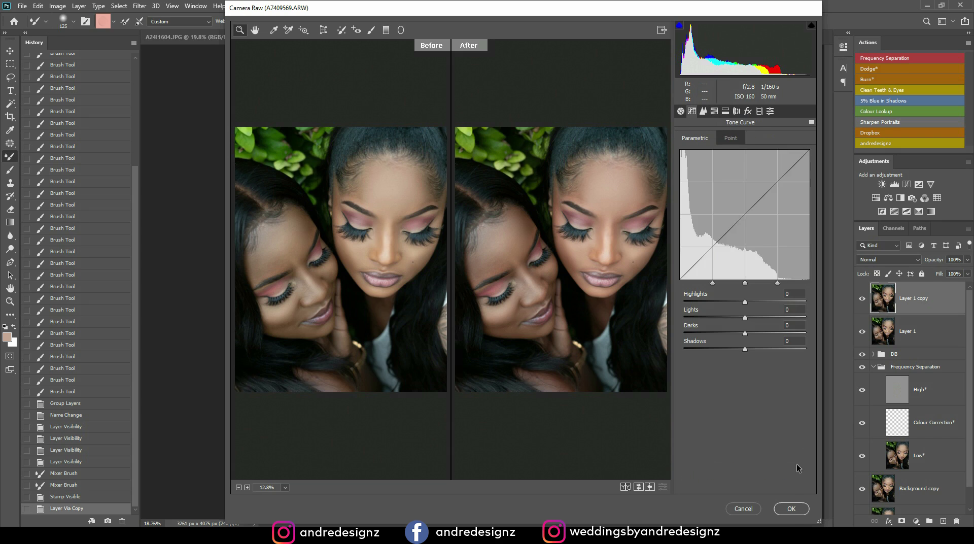
left_click(791, 508)
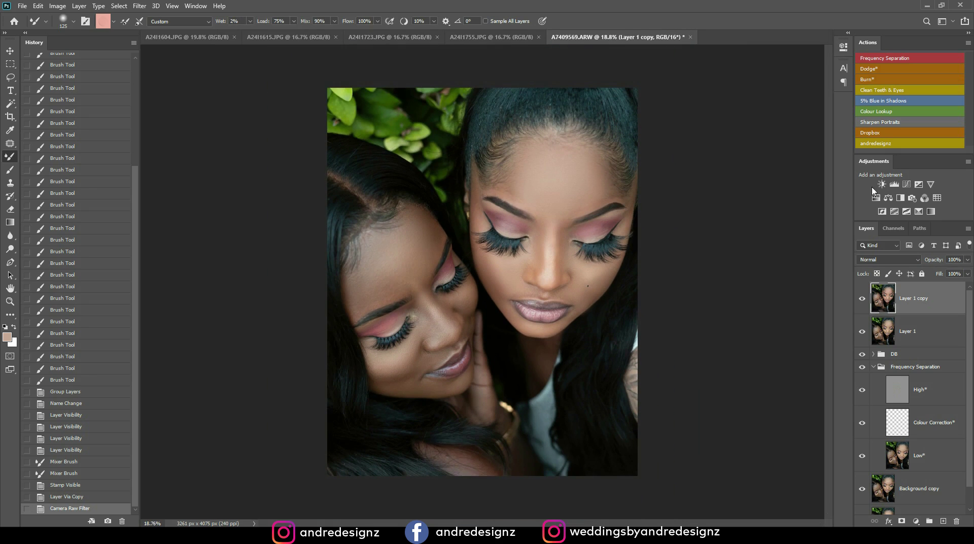
Add a Curves adjustment layer with a gentle three-point contrast curve and compare the image with and without it
left_click(906, 184)
left_click_drag(784, 133, 781, 137)
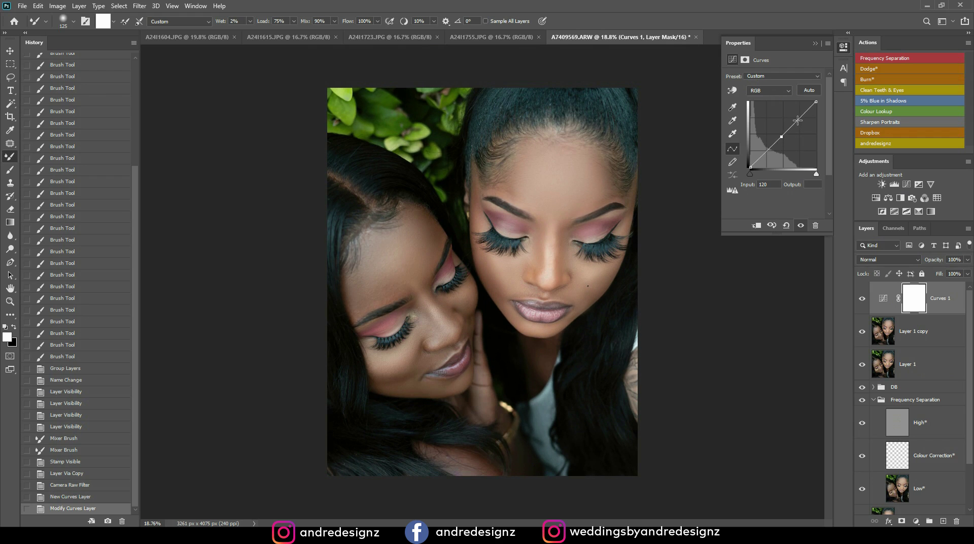
left_click_drag(798, 120, 794, 120)
left_click_drag(768, 148, 770, 149)
left_click(861, 300)
left_click(861, 299)
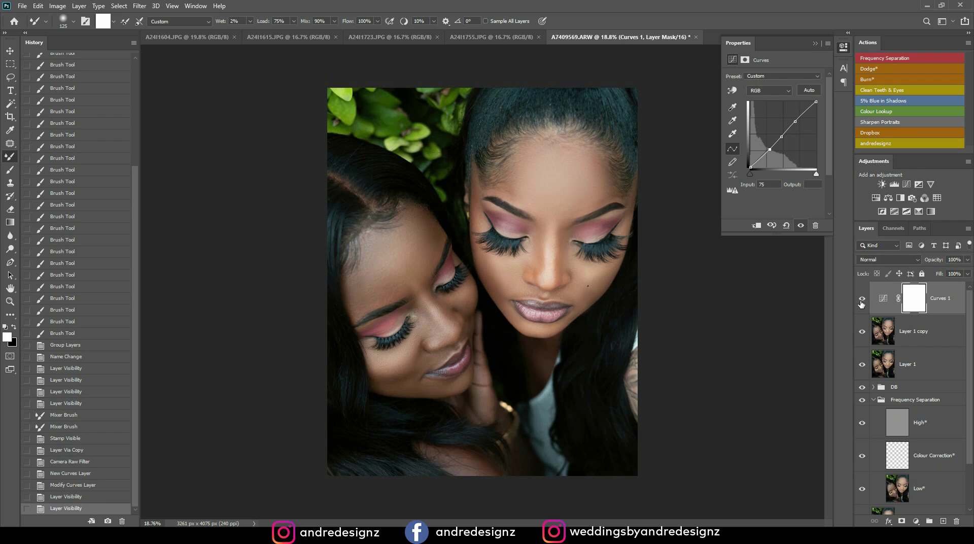
Reduce the opacity of the Curves layer to 42%
left_click(967, 260)
left_click_drag(946, 273, 941, 273)
left_click(948, 305)
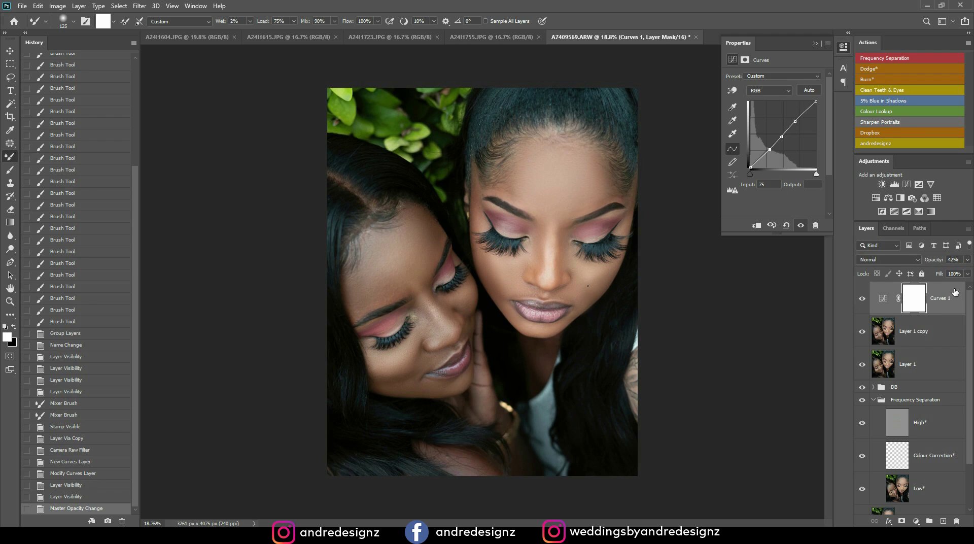
Run the 5% Blue in Shadows action and inspect the faces with the new colour balance
left_click(885, 101)
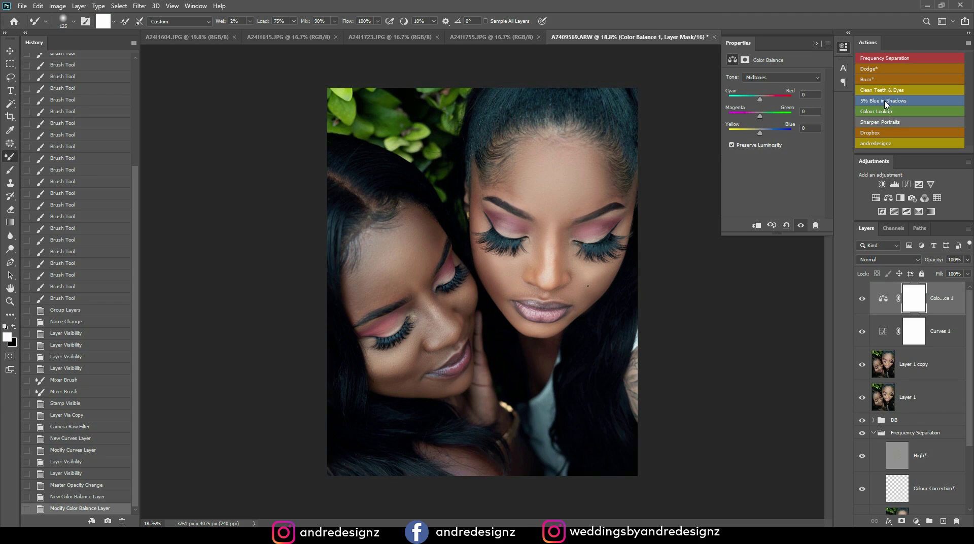
scroll(540, 225, "up", 3)
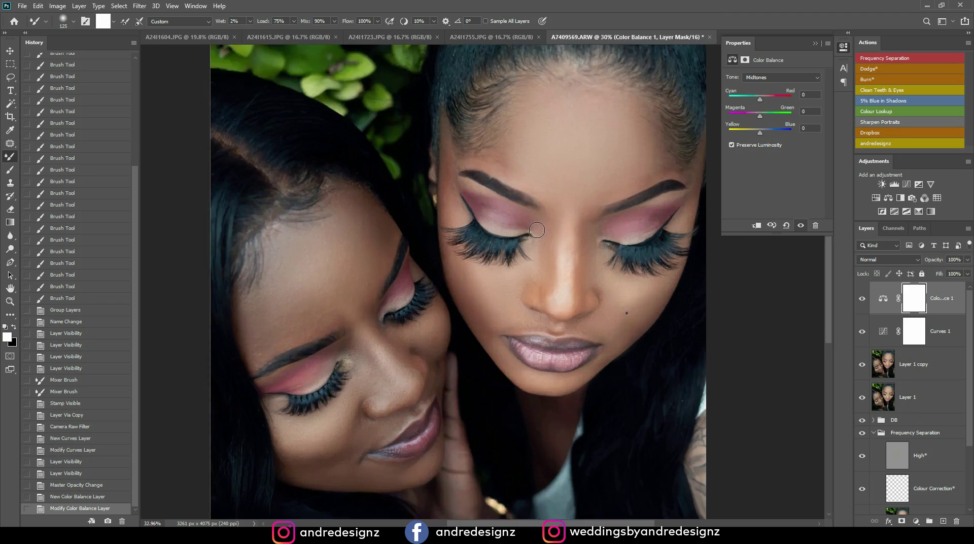
scroll(537, 231, "down", 4)
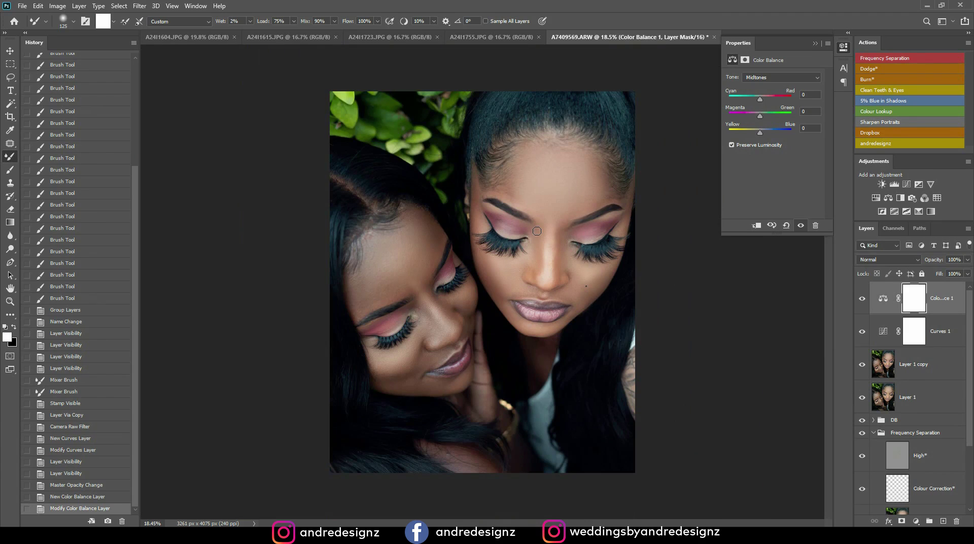
scroll(537, 230, "up", 1)
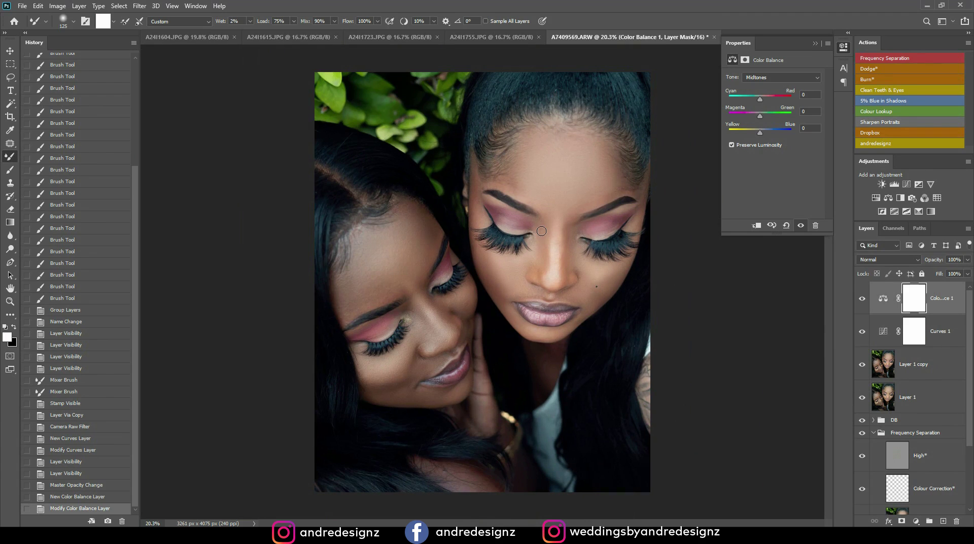
key("ctrl+2")
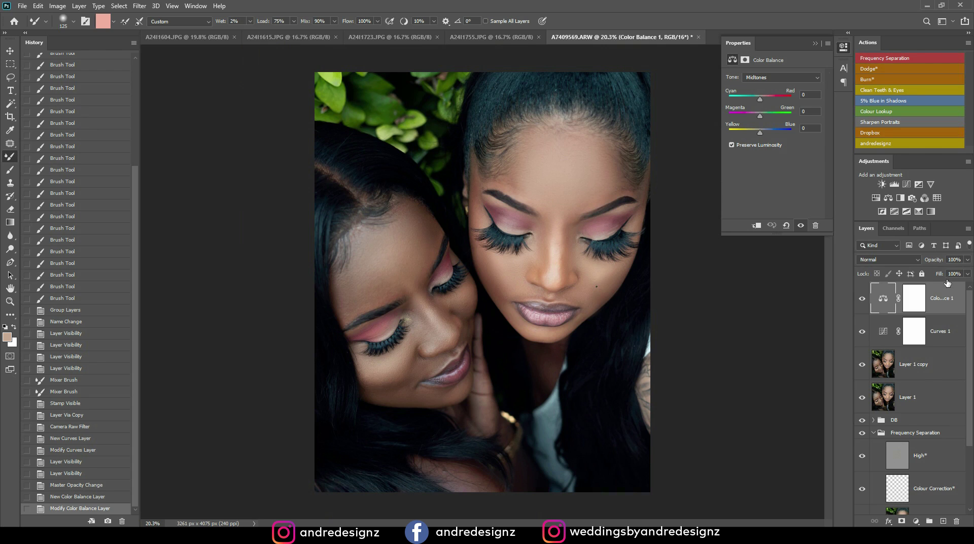
Stamp all visible layers into a new layer and fine-tune its temperature and dehaze in the Camera Raw filter
key("ctrl+shift+alt+e")
left_click(139, 5)
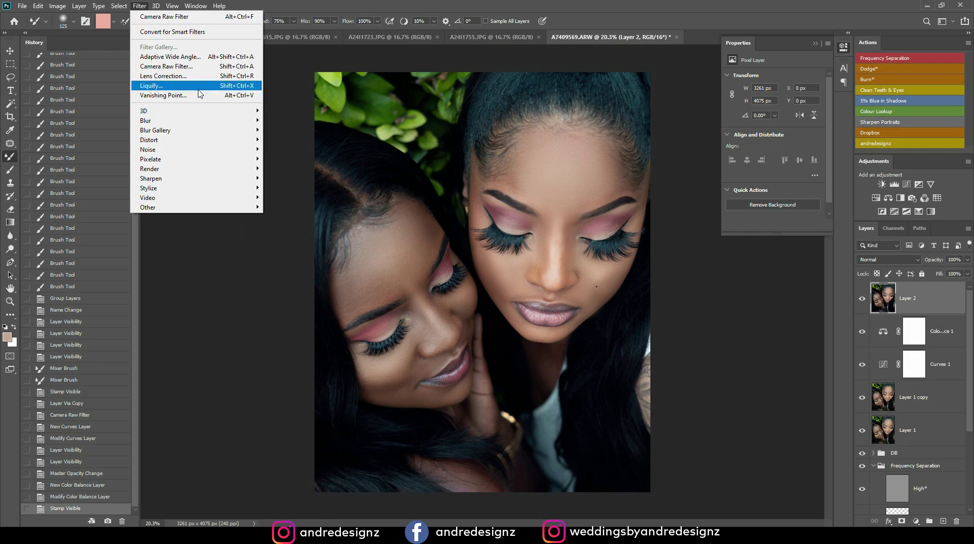
left_click(177, 67)
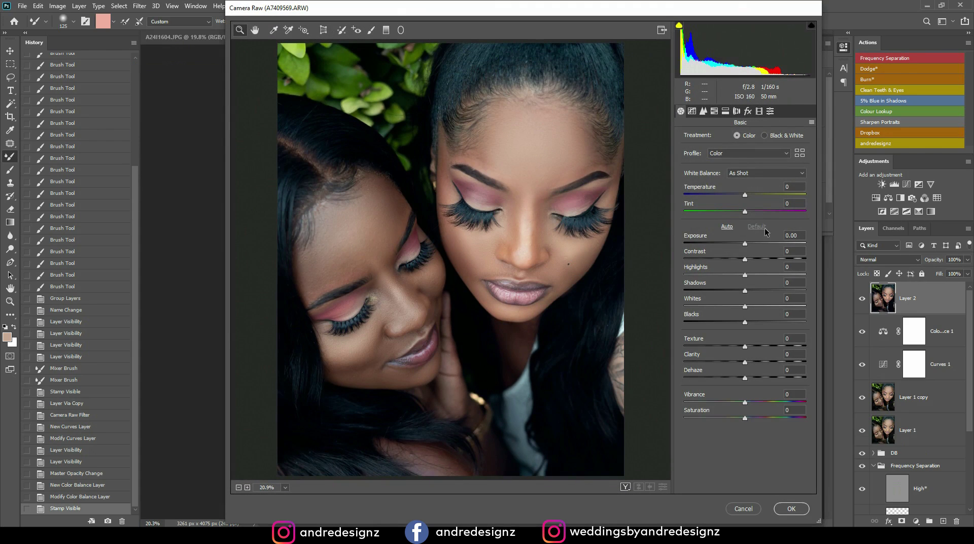
left_click_drag(744, 196, 748, 201)
left_click_drag(745, 379, 749, 374)
Lower the Blue Primary hue slightly in the Camera Raw calibration and apply the filter
left_click(759, 112)
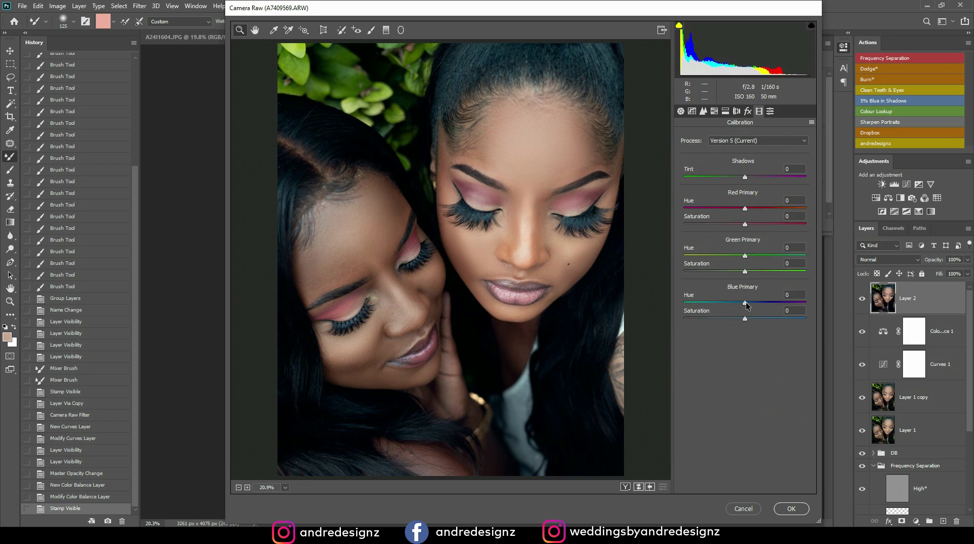
left_click_drag(745, 303, 737, 305)
left_click_drag(722, 303, 739, 309)
left_click(794, 508)
Compare the retouched portrait with the original Background layer and inspect both faces up close
scroll(876, 430, "down", 4)
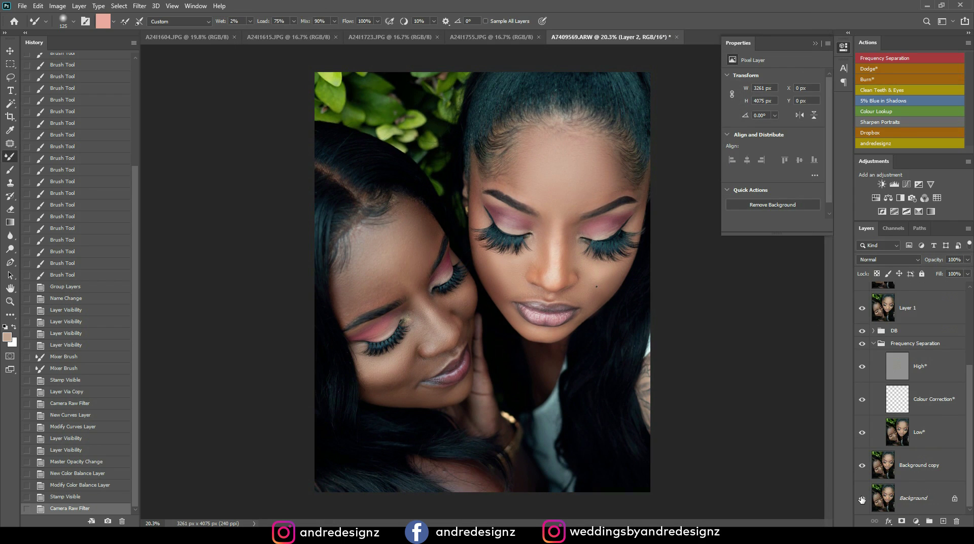
left_click(862, 499, "alt")
left_click(862, 499, "alt")
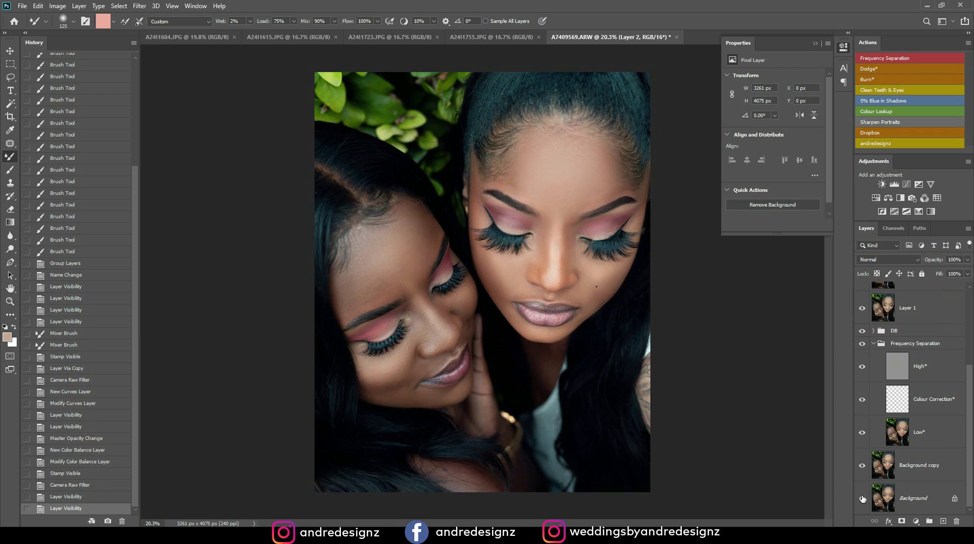
left_click(862, 499, "alt")
left_click(862, 499, "alt")
scroll(570, 244, "down", 5)
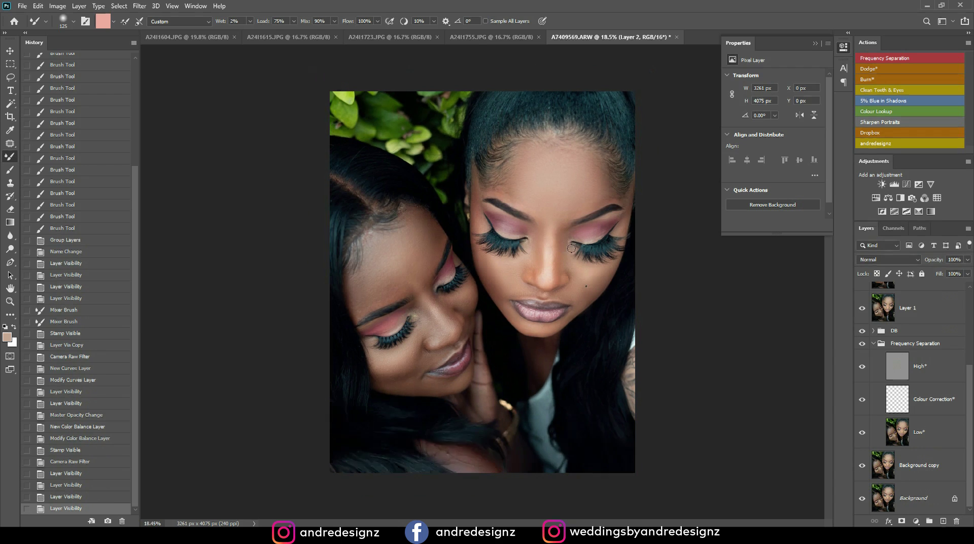
scroll(571, 244, "up", 5)
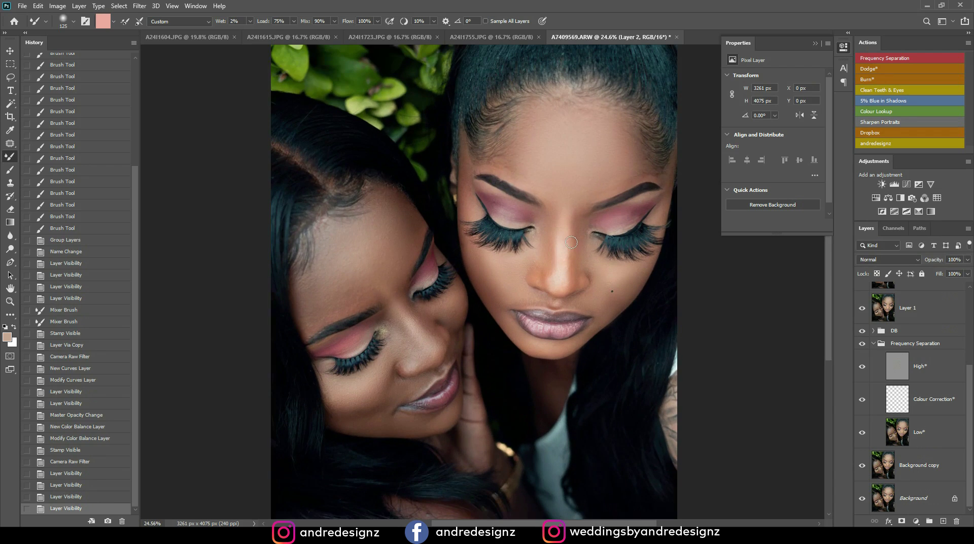
scroll(628, 316, "up", 6)
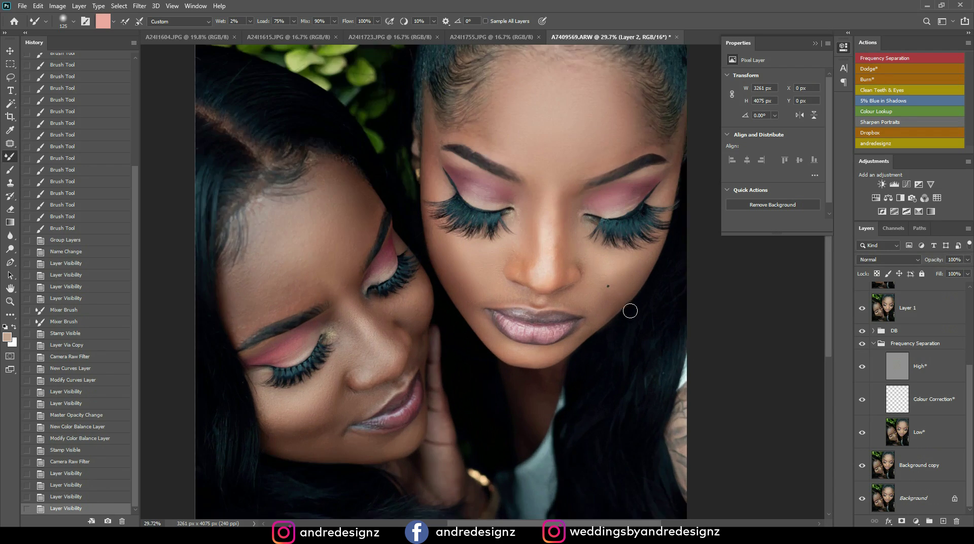
scroll(604, 298, "down", 6)
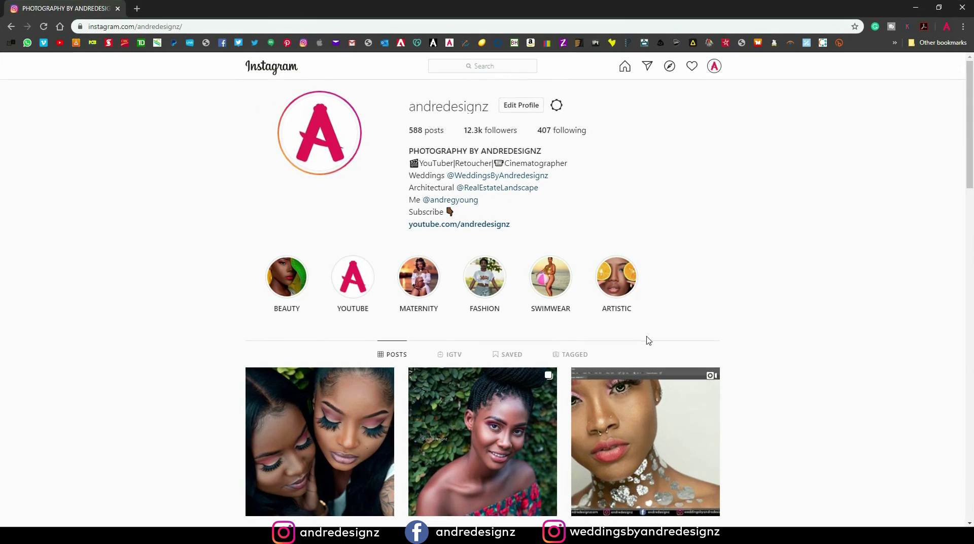
Switch to Instagram in the browser, view the published post of this portrait as a reference, and return to Photoshop
scroll(645, 339, "down", 7)
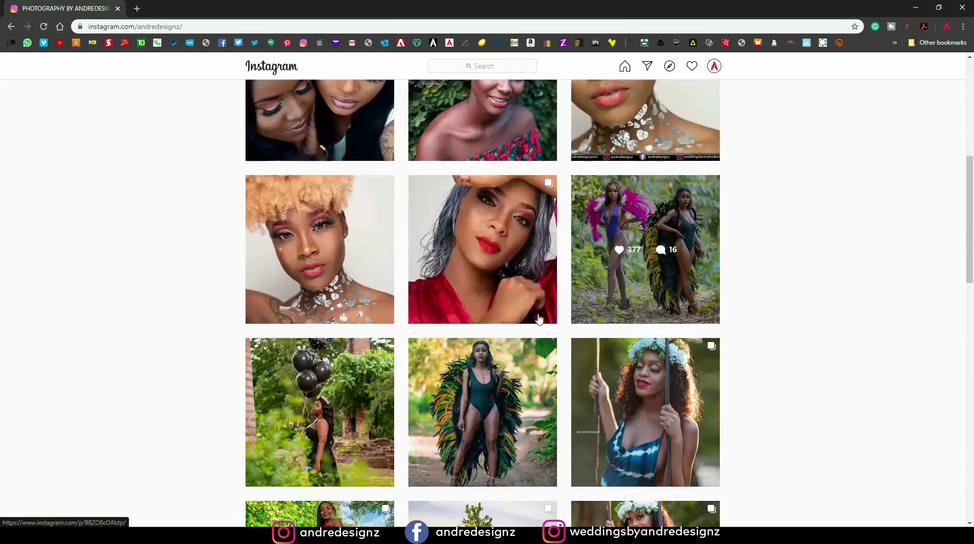
left_click(348, 126)
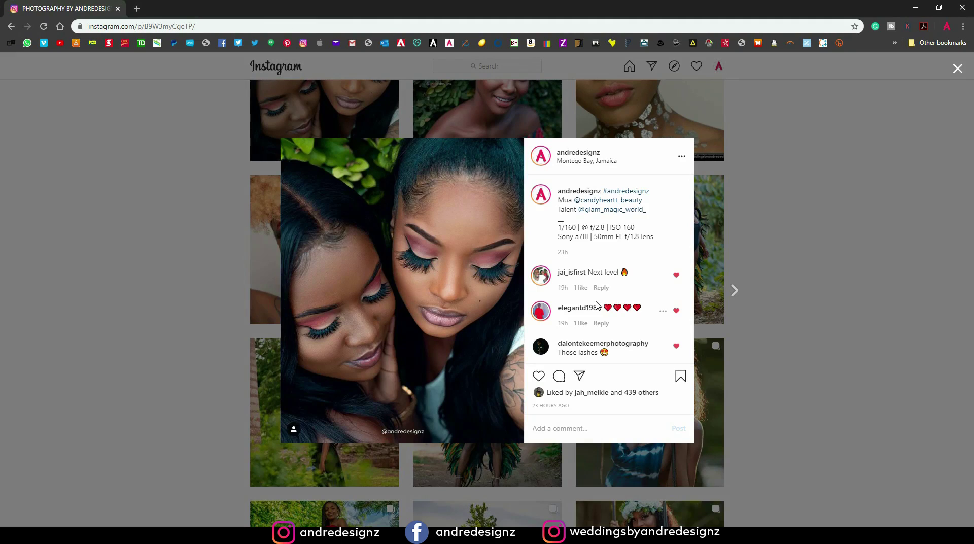
left_click_drag(463, 5, 480, 18)
left_click_drag(532, 13, 2, 78)
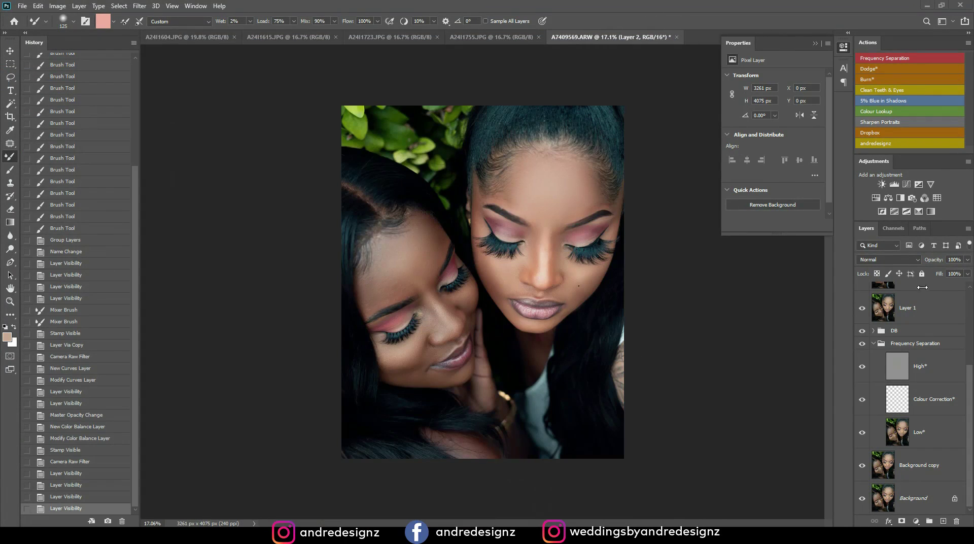
Add a Brightness/Contrast adjustment layer above the stamped layer with brightness 7 and contrast 9, and review the result
scroll(933, 307, "up", 4)
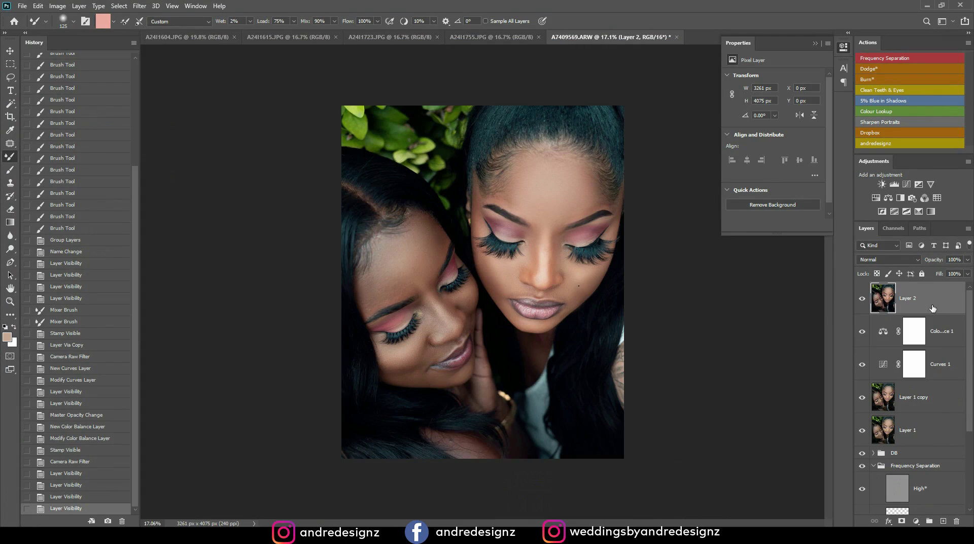
left_click(882, 184)
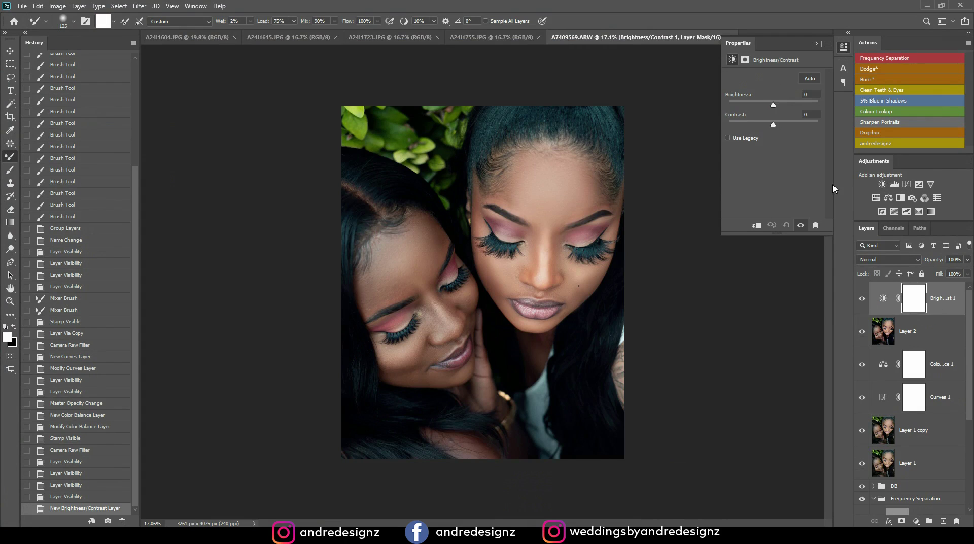
left_click_drag(777, 129, 779, 133)
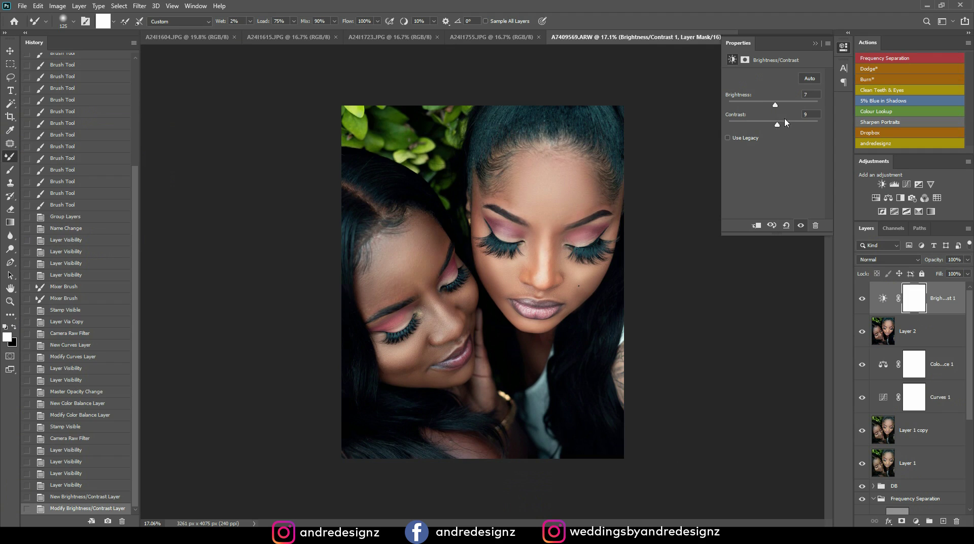
left_click(962, 296)
key("ctrl+plus")
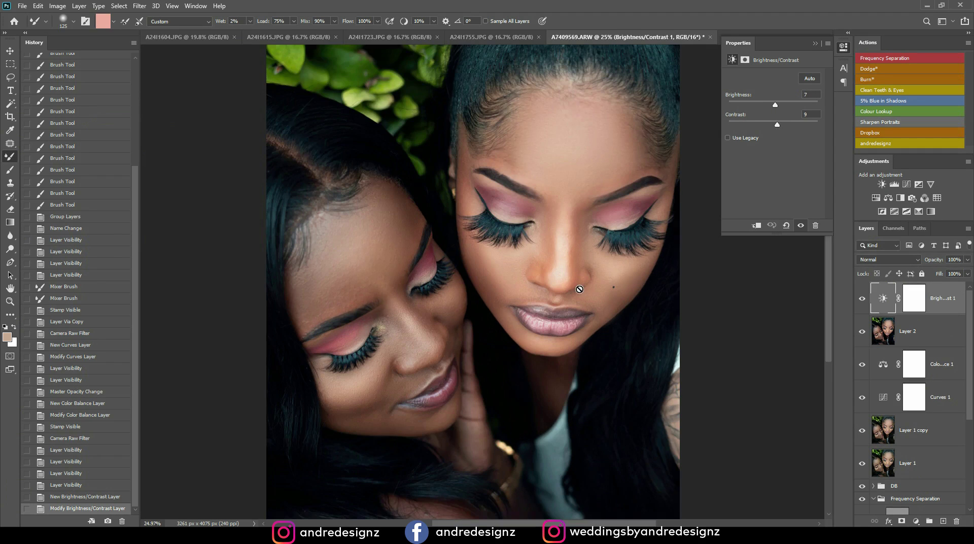
key("ctrl+0")
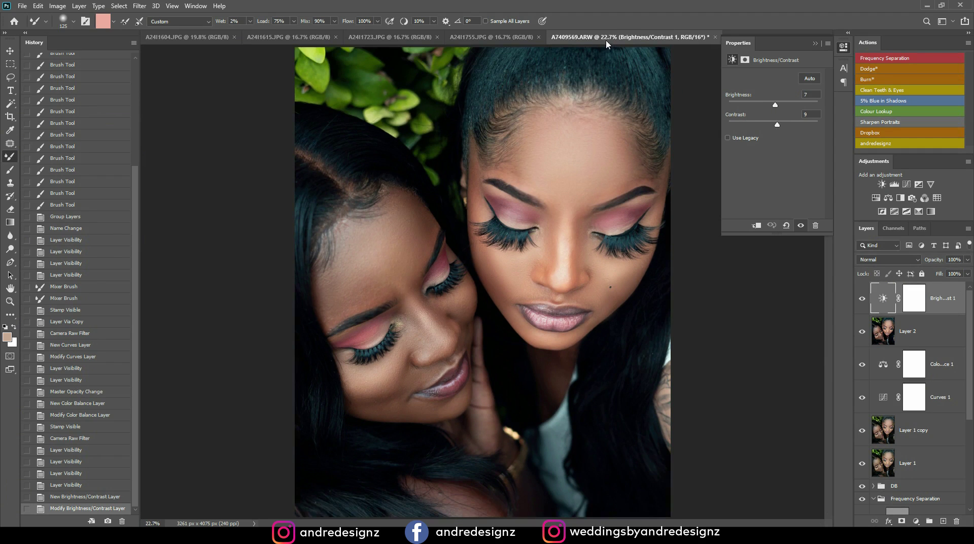
left_click(823, 43)
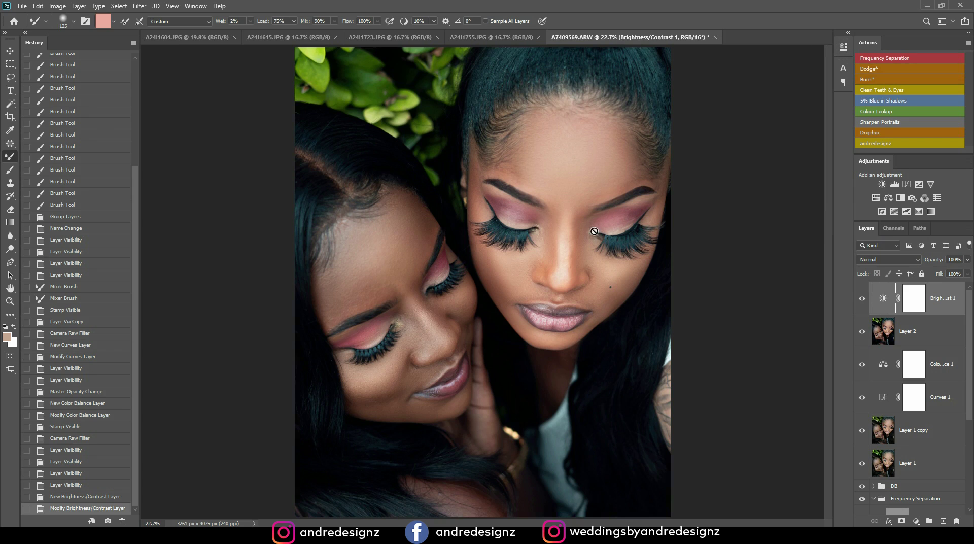
key("ctrl+0")
scroll(659, 278, "down", 1)
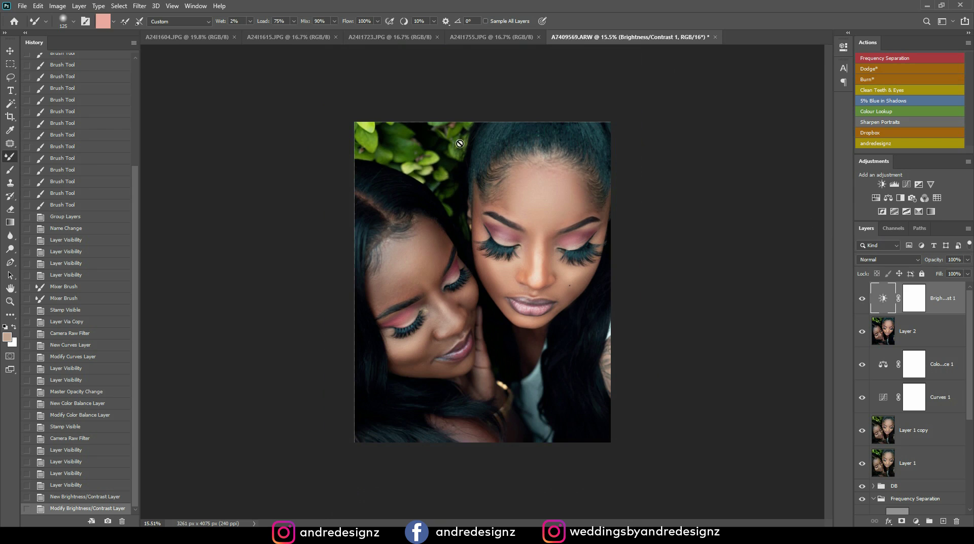
left_click(194, 7)
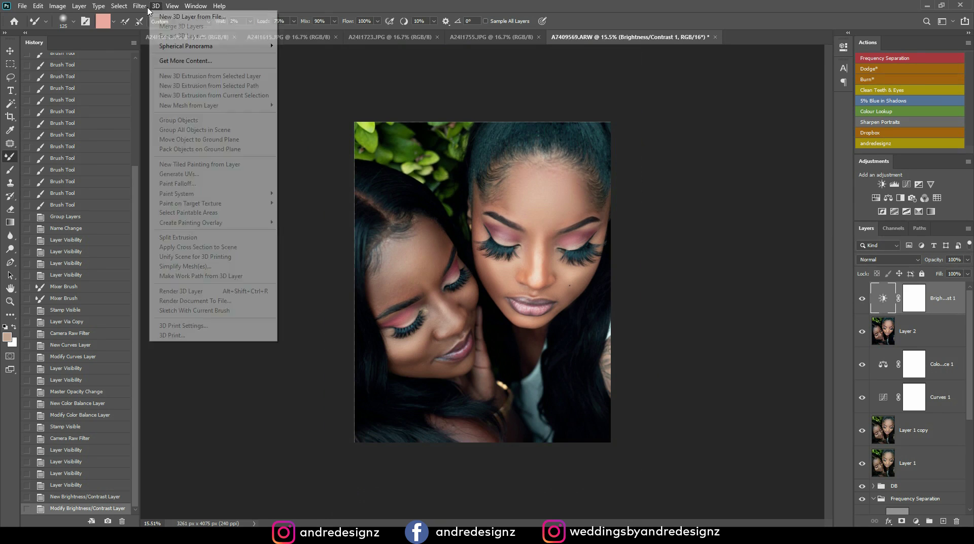
mouse_move(135, 7)
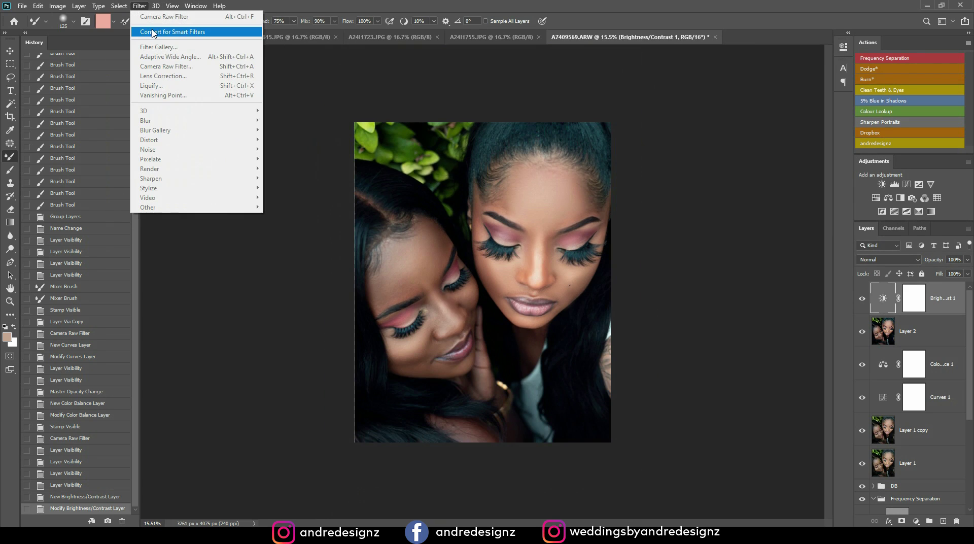
left_click(728, 255)
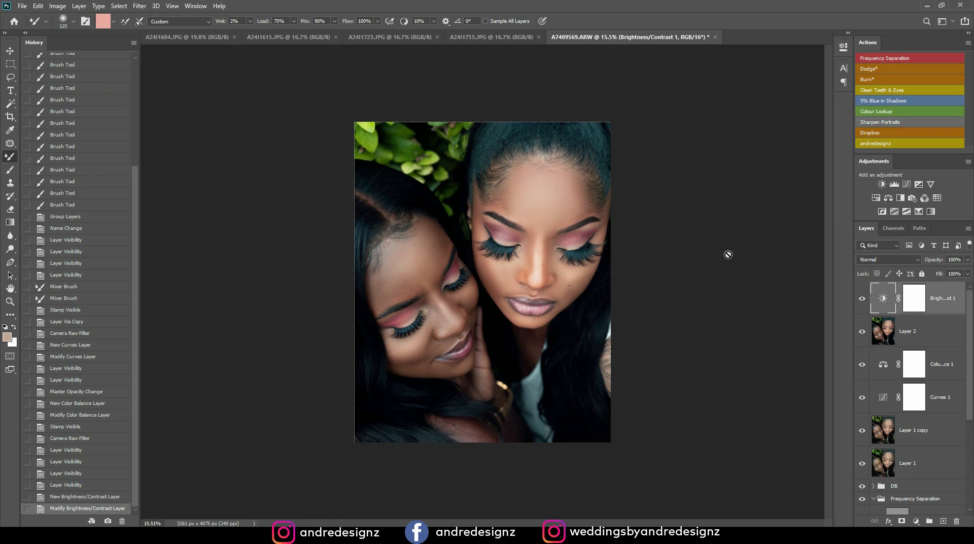
Stamp all visible layers into a new layer and reapply the last Camera Raw filter to it
key("ctrl+shift+alt+e")
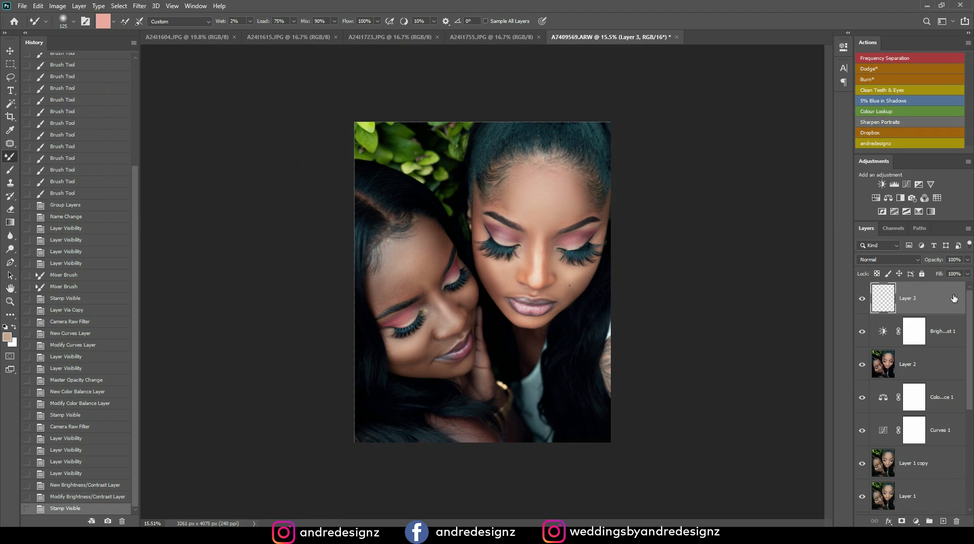
left_click(122, 7)
mouse_move(139, 6)
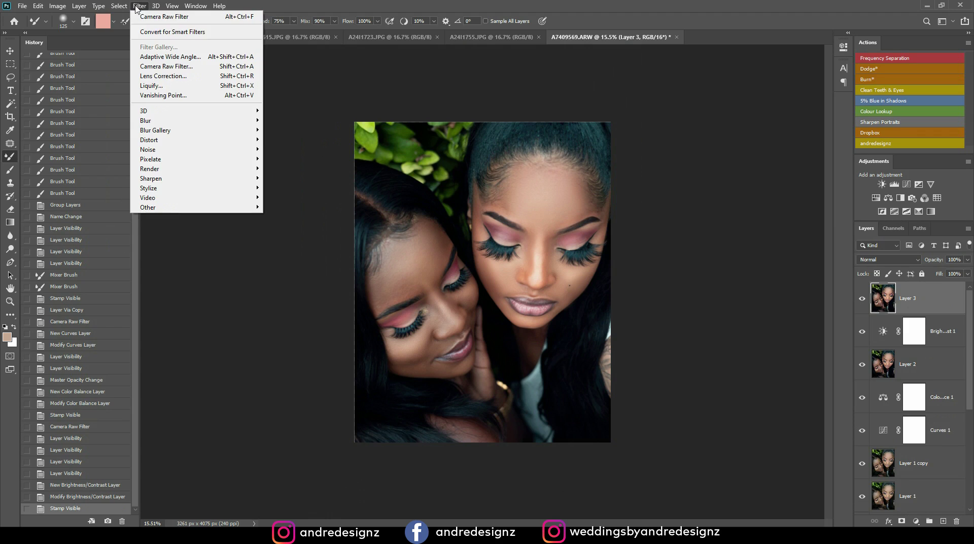
left_click(152, 17)
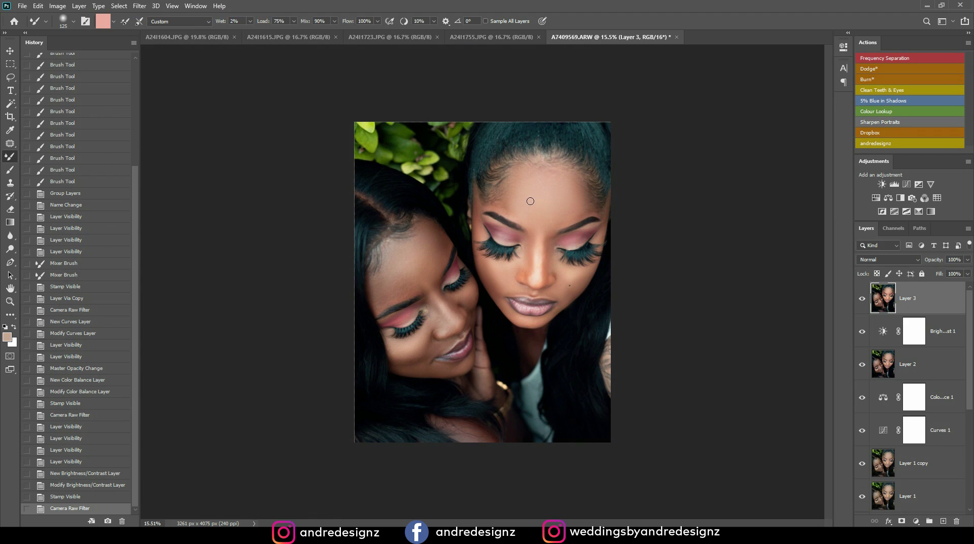
Undo the Camera Raw filter reapplied to the stamped layer
key("ctrl+z")
left_click(140, 6)
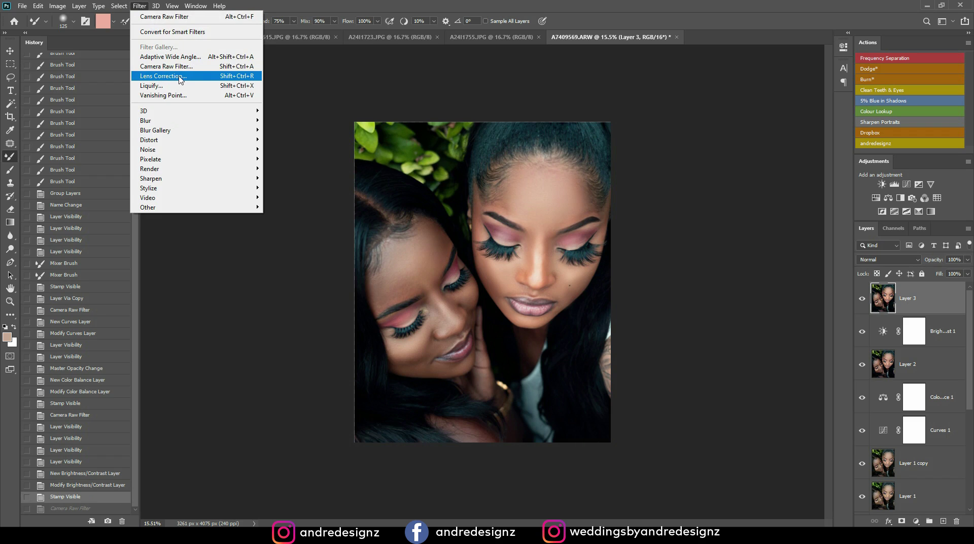
left_click(167, 66)
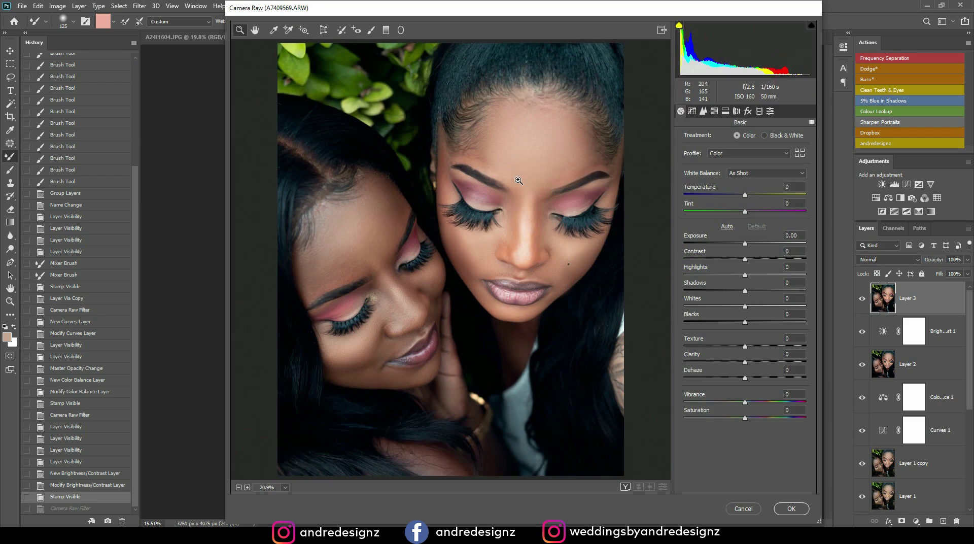
left_click(626, 486)
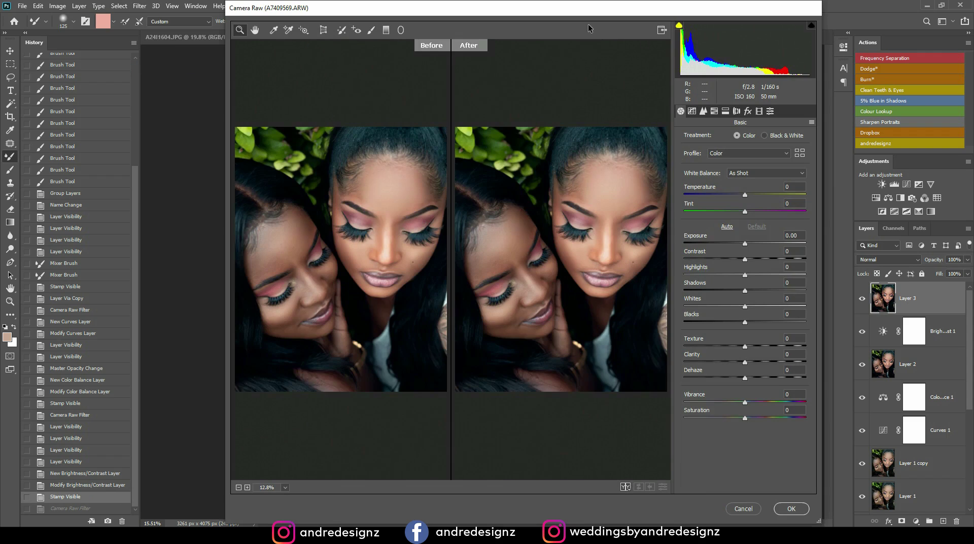
left_click_drag(554, 15, 519, 35)
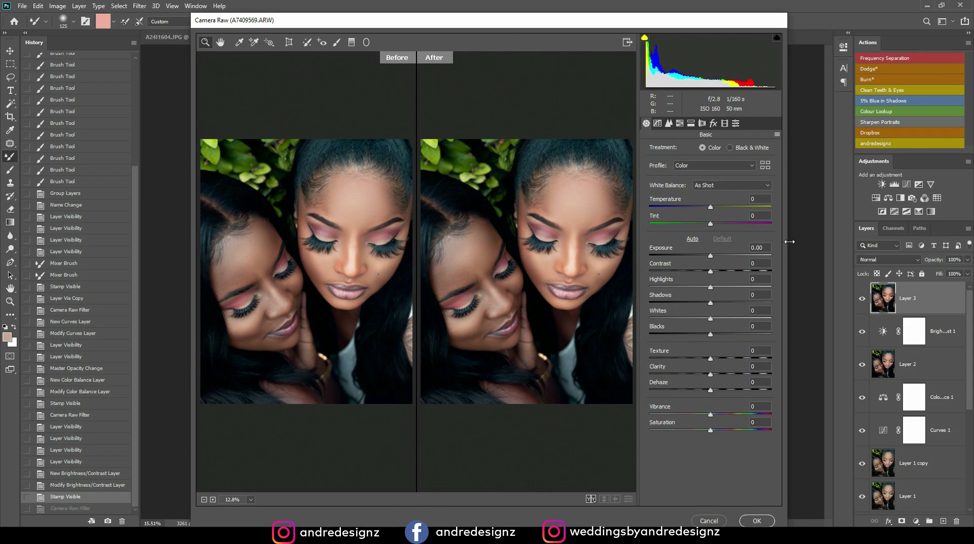
left_click_drag(789, 241, 955, 242)
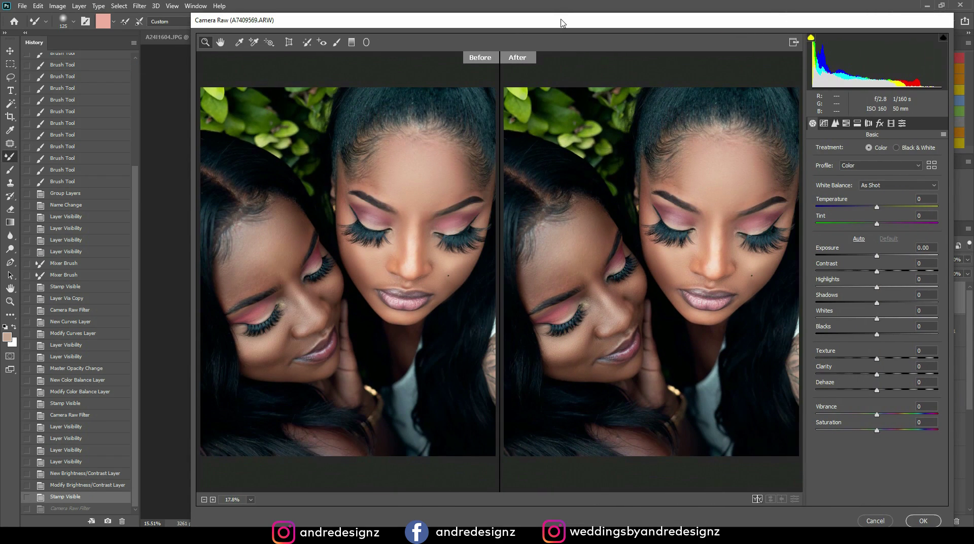
left_click_drag(561, 22, 465, 19)
left_click(777, 518)
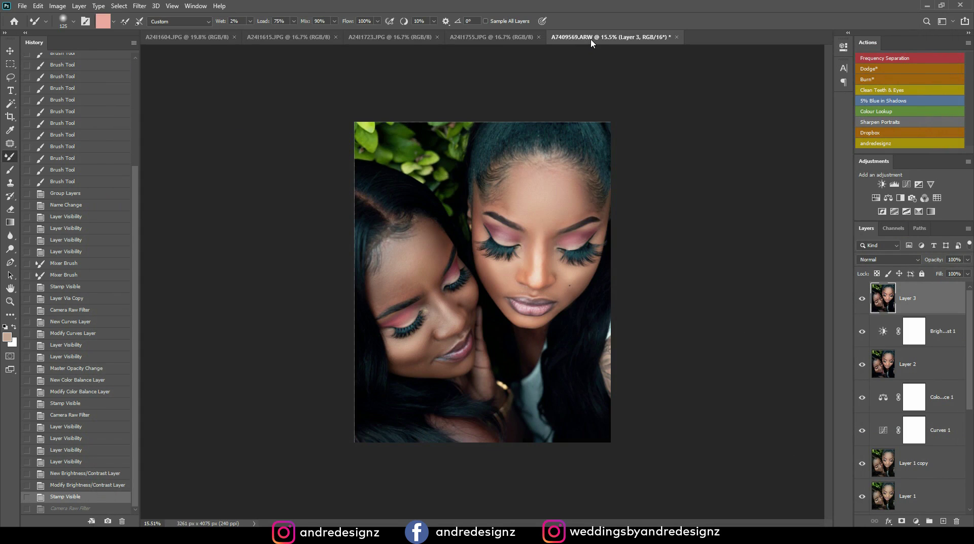
Close the four other open JPG documents, keeping only A7409569.ARW open
left_click(234, 38)
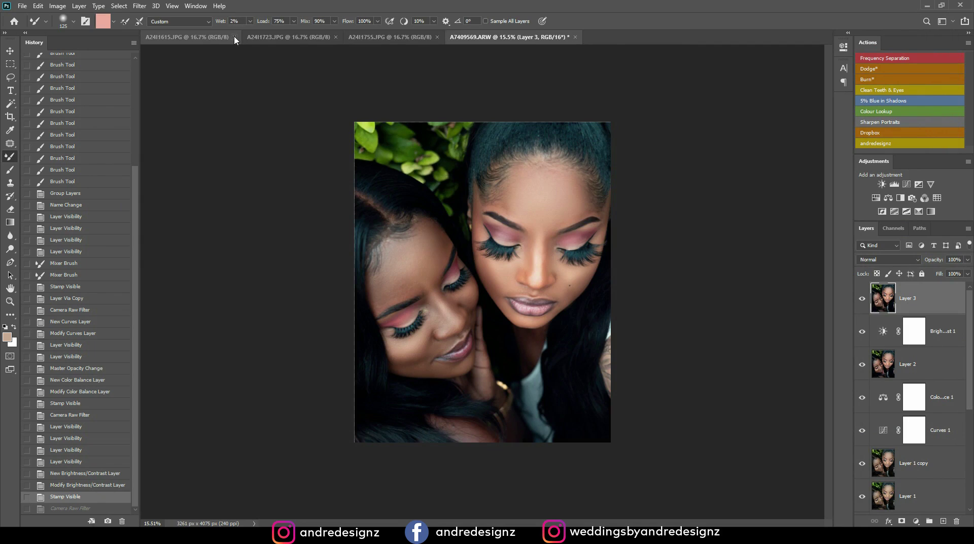
left_click(235, 38)
left_click(234, 37)
left_click(234, 38)
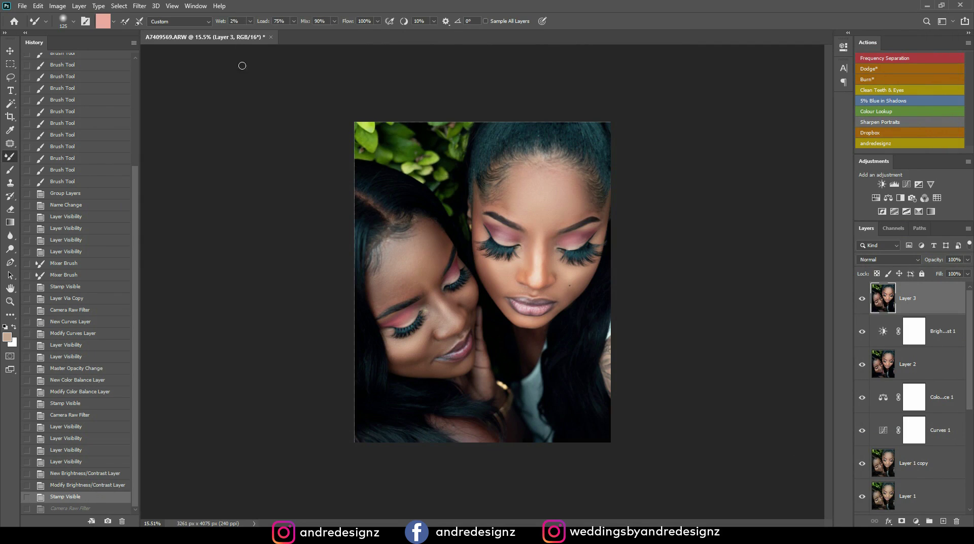
Duplicate the A7409569.ARW document as A7409569 copy, dock both documents together and return to the original
left_click_drag(229, 38, 230, 64)
right_click(246, 63)
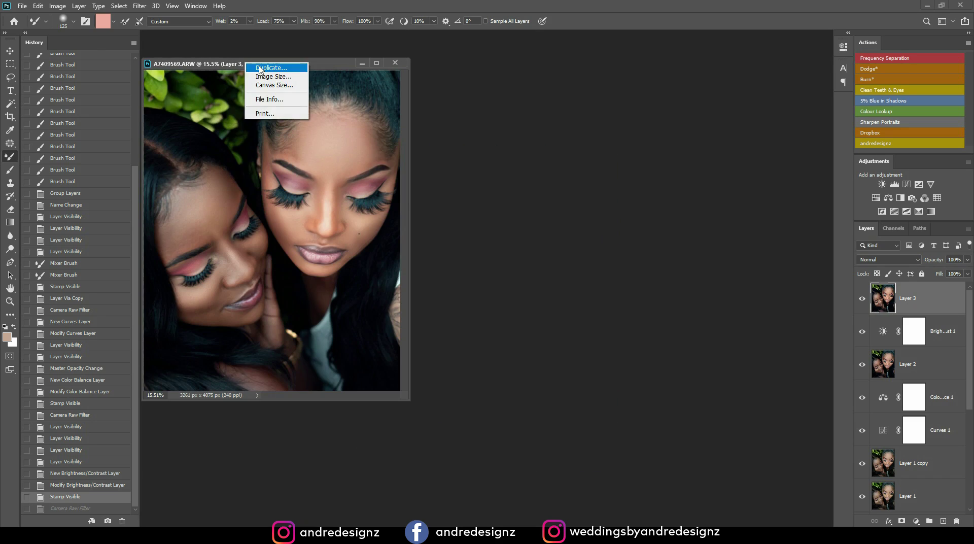
left_click(264, 87)
left_click(556, 169)
left_click_drag(313, 59, 337, 35)
left_click(215, 38)
Show only Layer 1 in the original document, hiding every other layer
key("ctrl+minus")
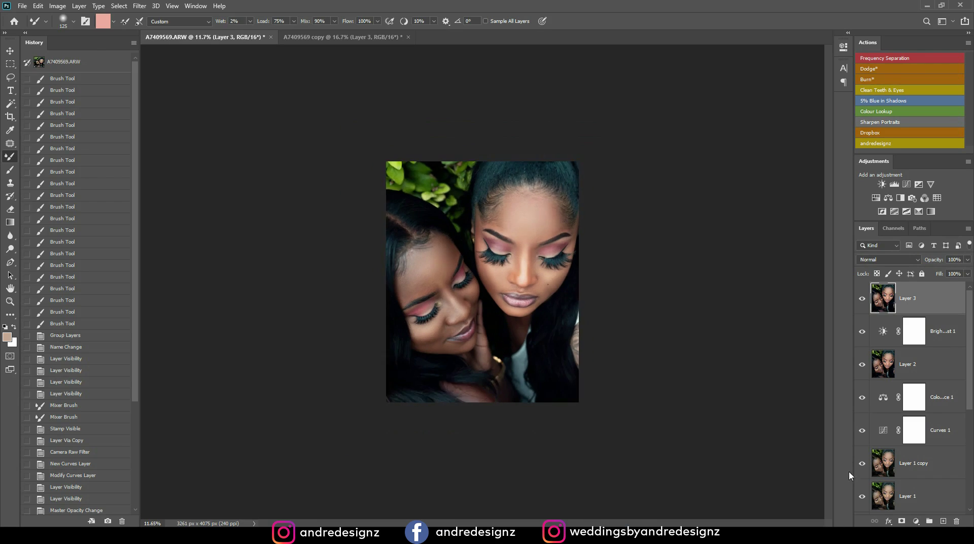
left_click(860, 496)
key("super")
left_click(797, 462)
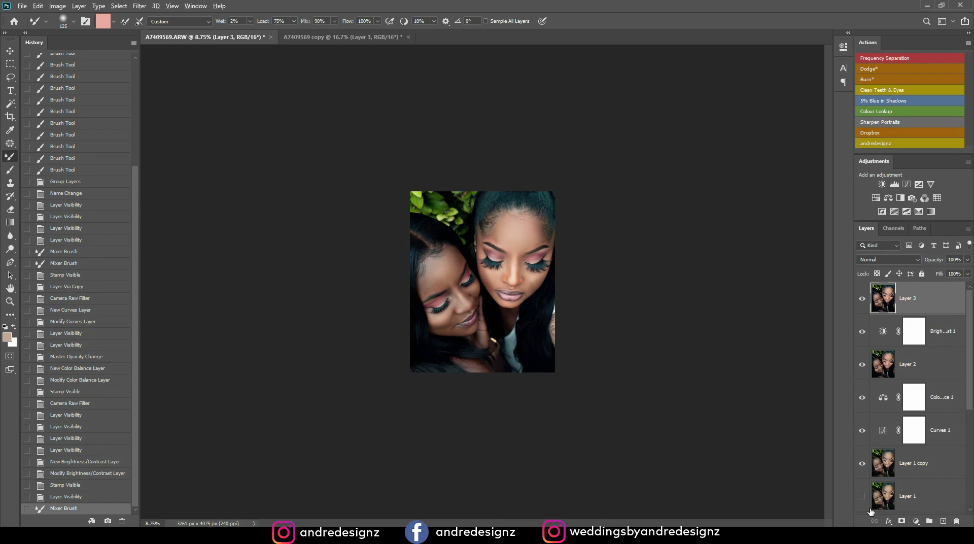
left_click(861, 496, "alt")
key("ctrl+plus")
key("ctrl+plus")
key("ctrl+plus")
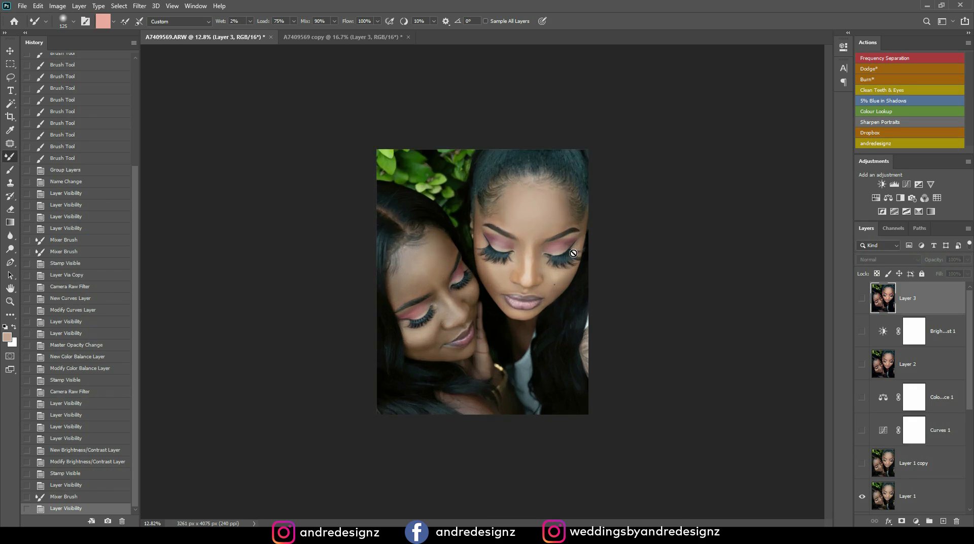
Arrange the original and the duplicate side by side and match the original's magnification to compare the two portraits
left_click(196, 6)
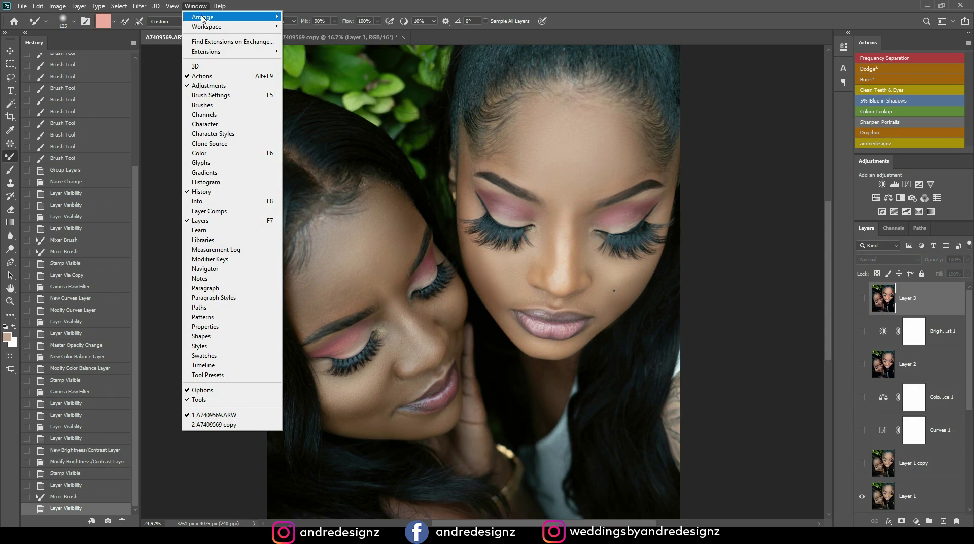
mouse_move(203, 18)
left_click(323, 46)
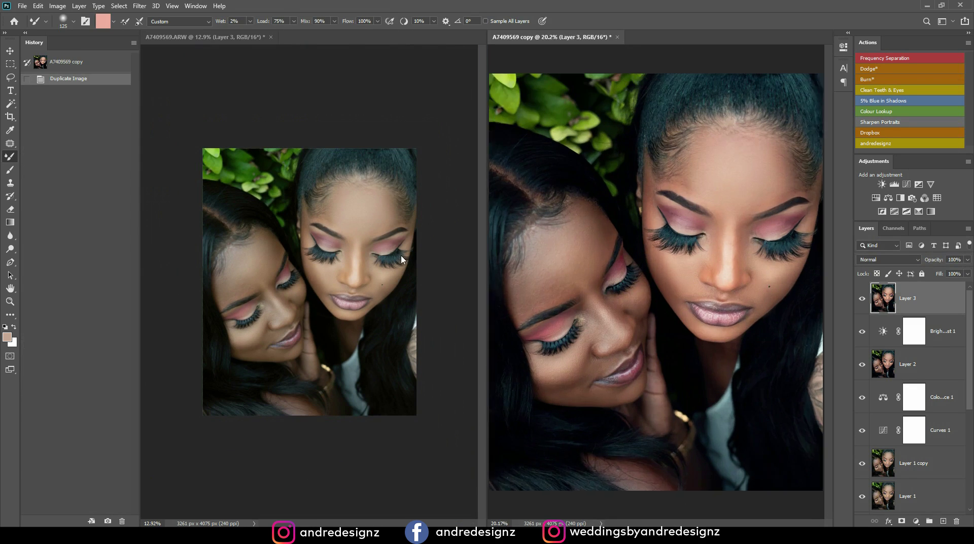
left_click(362, 259)
scroll(366, 266, "up", 5)
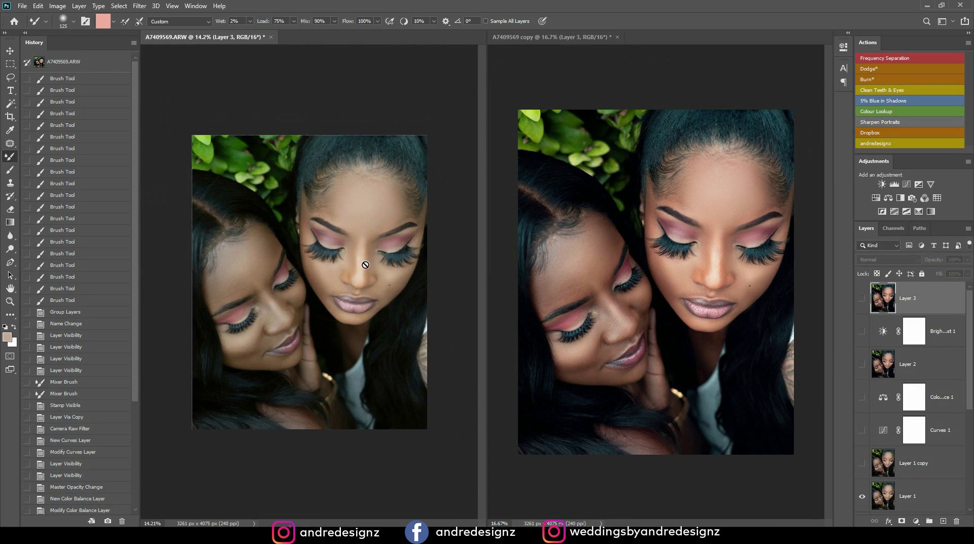
scroll(366, 266, "down", 2)
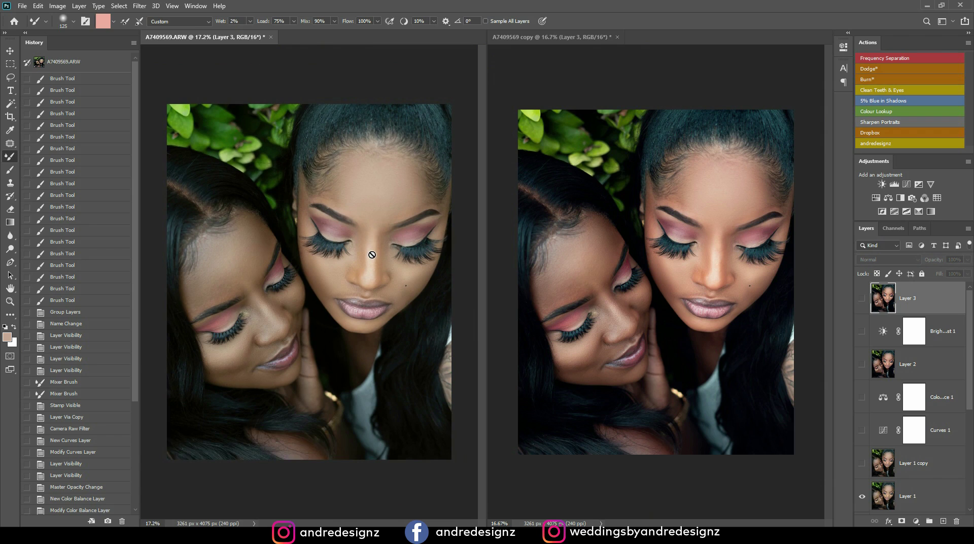
left_click(197, 185)
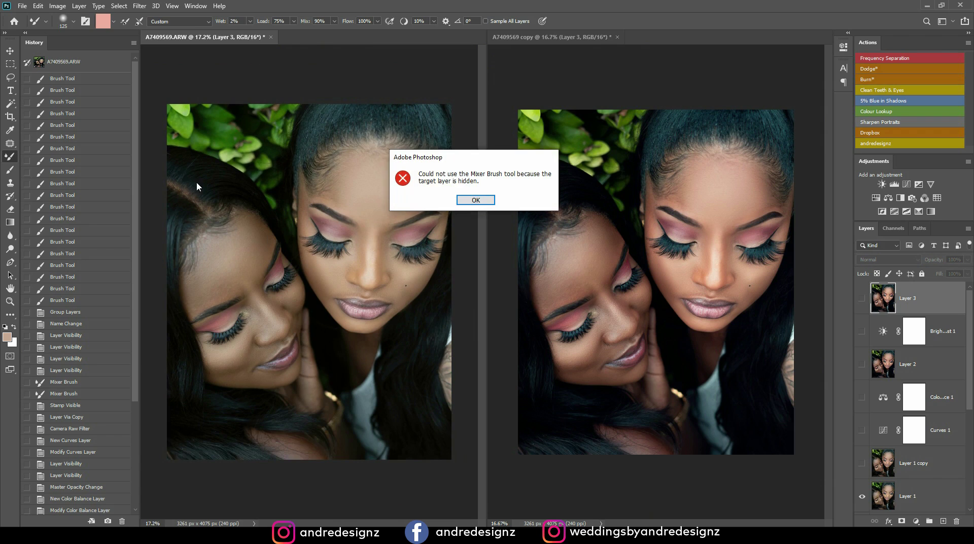
left_click(476, 199)
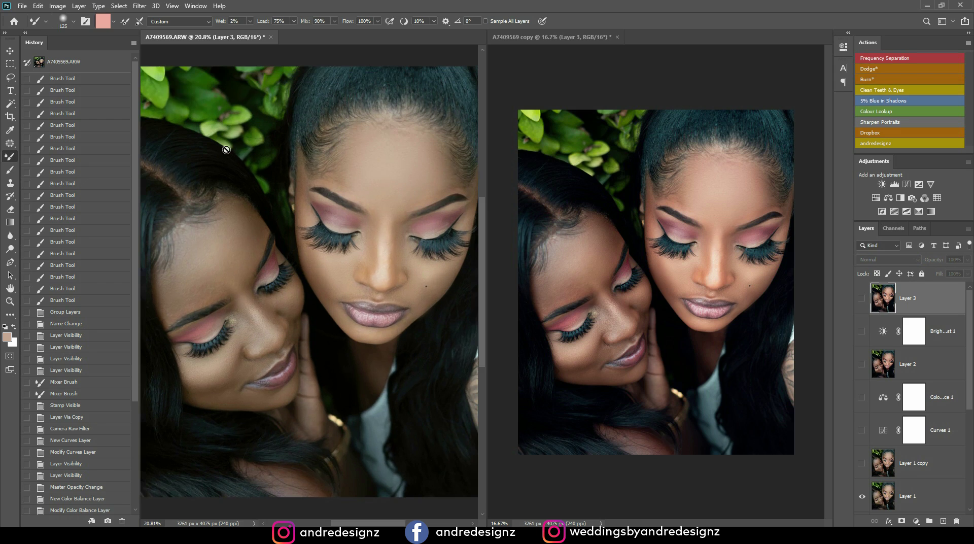
Toggle the layers around Layer 1 in the original document for comparison and make Layer 3 visible above it
left_click(861, 497)
left_click(861, 497)
key("super")
key("super")
left_click(862, 498)
left_click(862, 498)
left_click(860, 497)
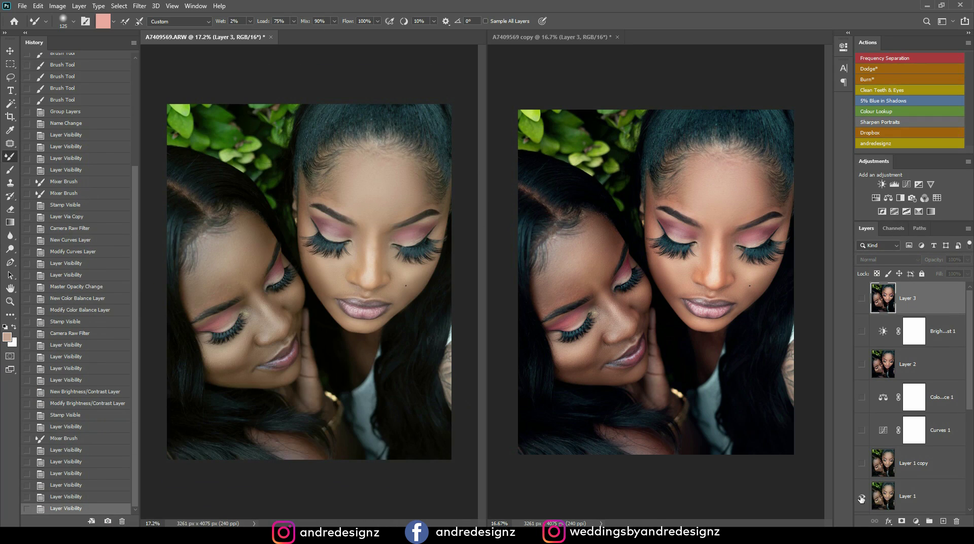
left_click(862, 298)
Patch a stray mark in the dark hair at the top of the head of the woman with pink eyeshadow
scroll(239, 152, "up", 5)
left_click_drag(304, 218, 352, 195)
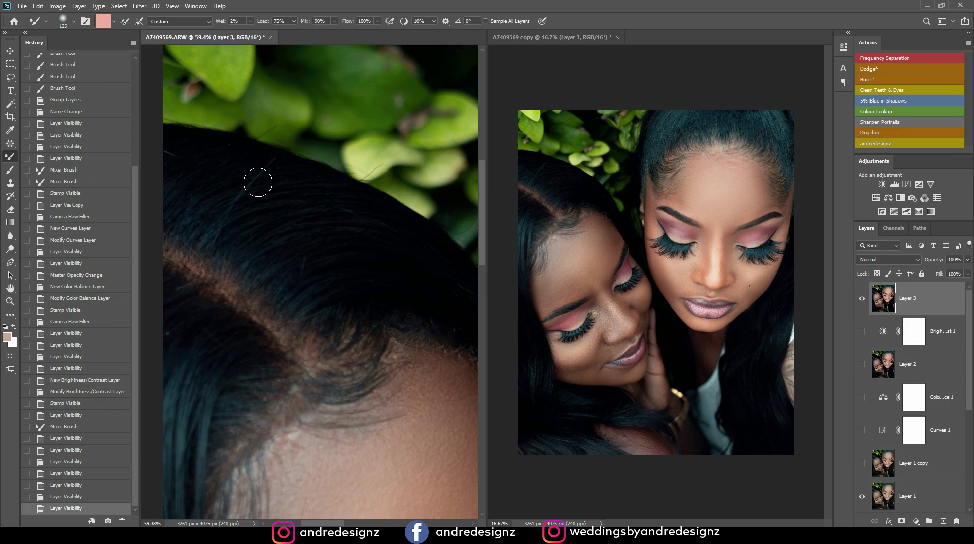
key("j")
mouse_move(228, 208)
left_mouse_down()
mouse_move(260, 156)
mouse_move(279, 152)
mouse_move(248, 212)
mouse_move(223, 218)
mouse_move(271, 205)
left_mouse_up()
key("ctrl+d")
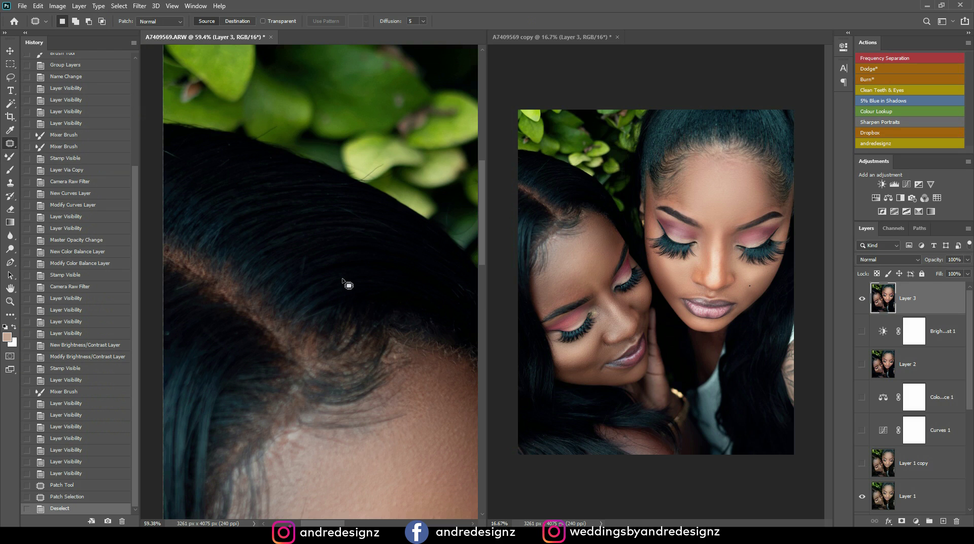
Patch two more stray spots around the same woman's upper hairline and the leaves behind it, and review the whole portrait
scroll(349, 283, "down", 10)
scroll(288, 253, "up", 8)
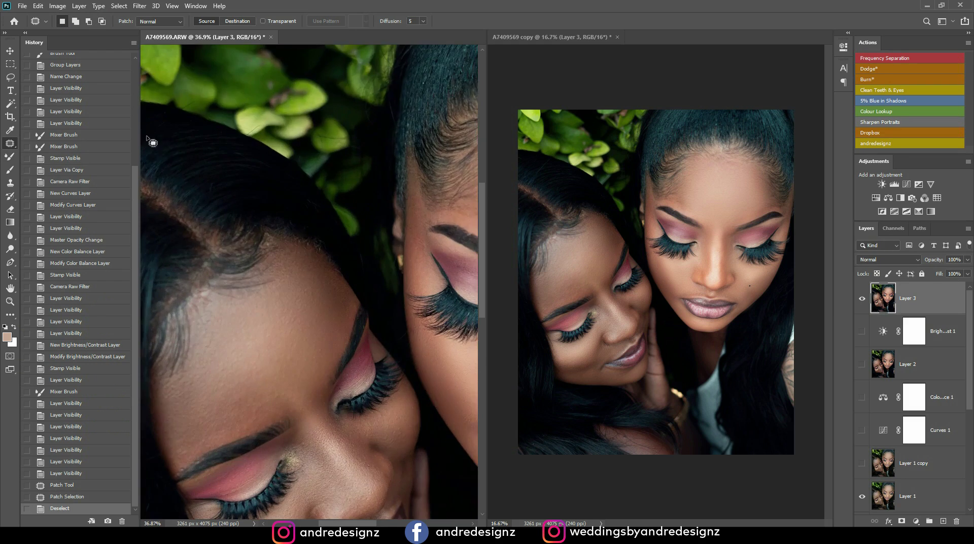
scroll(293, 192, "up", 2)
mouse_move(250, 161)
left_mouse_down()
mouse_move(250, 174)
mouse_move(297, 185)
mouse_move(286, 183)
mouse_move(325, 216)
left_mouse_up()
key("ctrl+d")
scroll(282, 196, "down", 2)
mouse_move(442, 133)
left_mouse_down()
mouse_move(400, 158)
mouse_move(423, 154)
mouse_move(452, 121)
left_mouse_up()
key("ctrl+d")
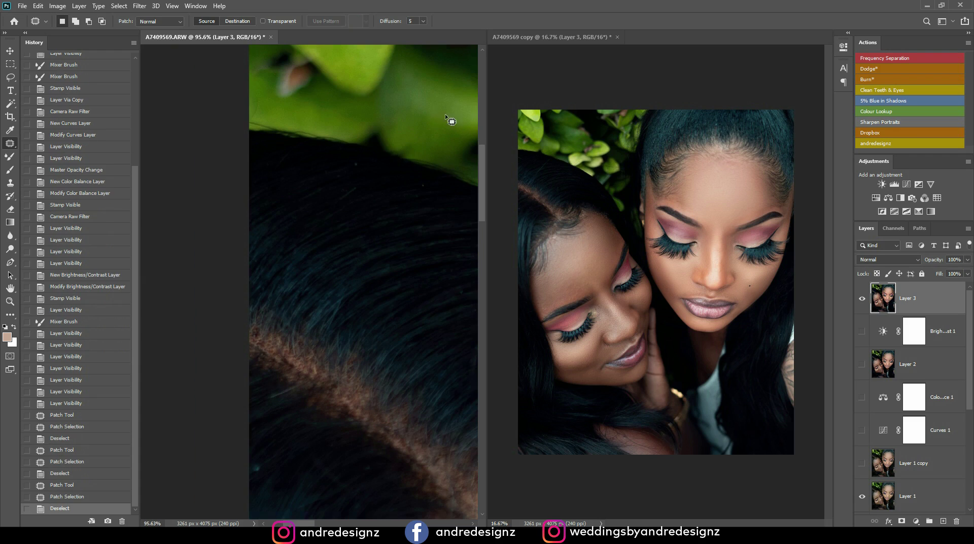
scroll(304, 163, "down", 6)
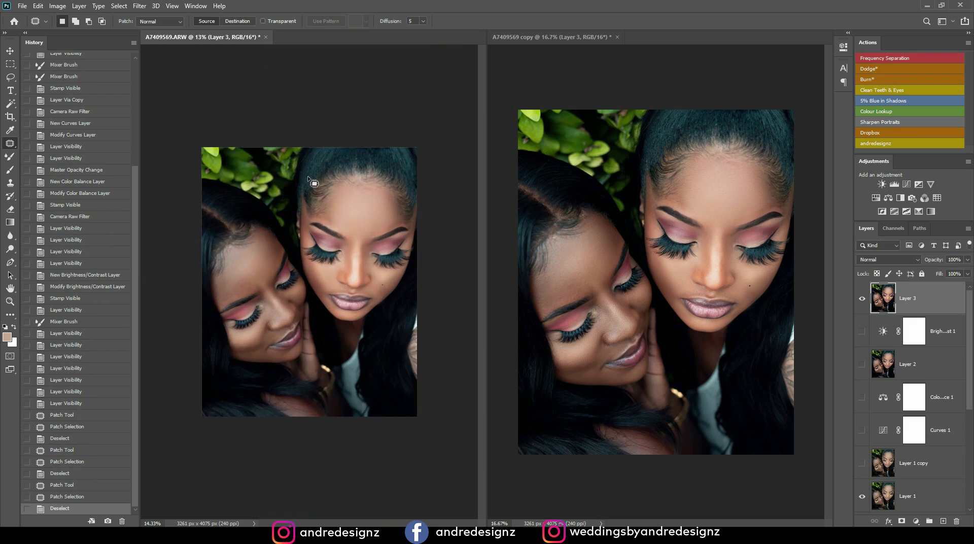
scroll(314, 183, "up", 2)
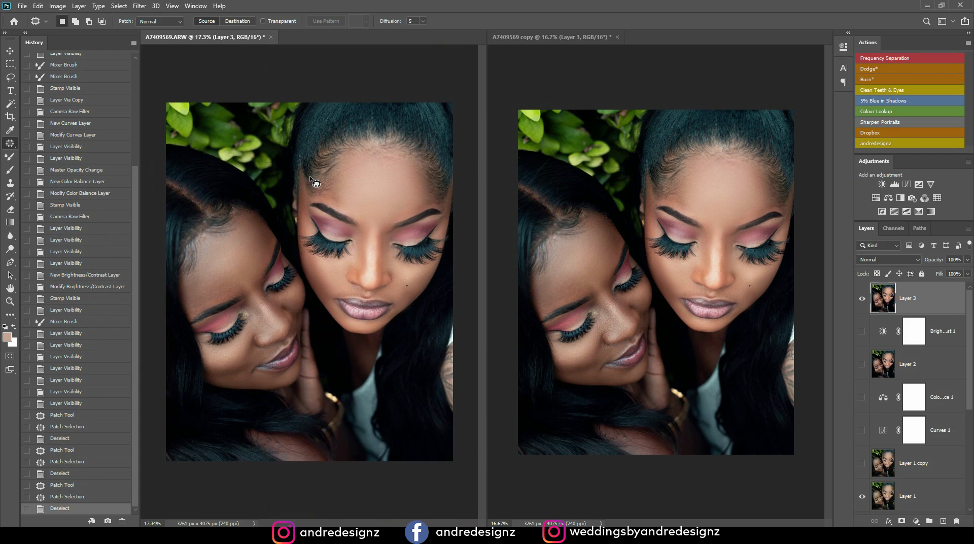